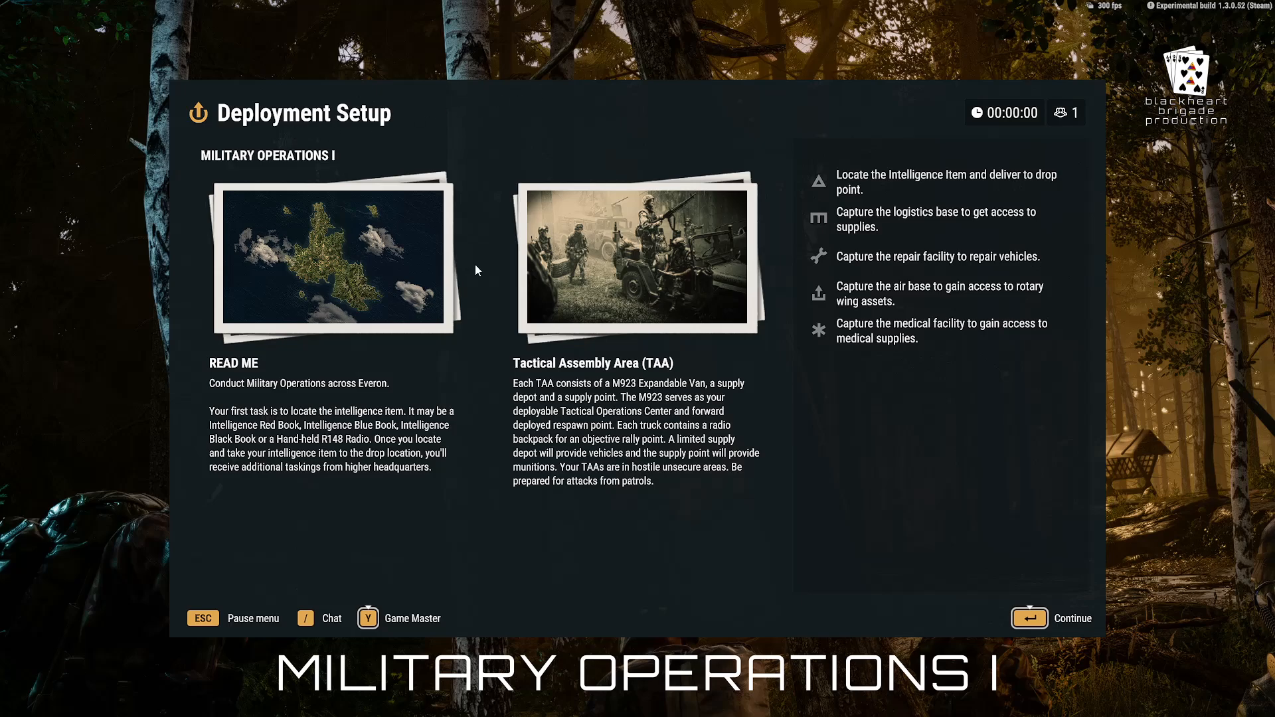
Continue past the briefing, choose the US Army DAGGER 1 squad, then return to edit mode
{"action": "left_click", "coordinate": [1028, 620]}
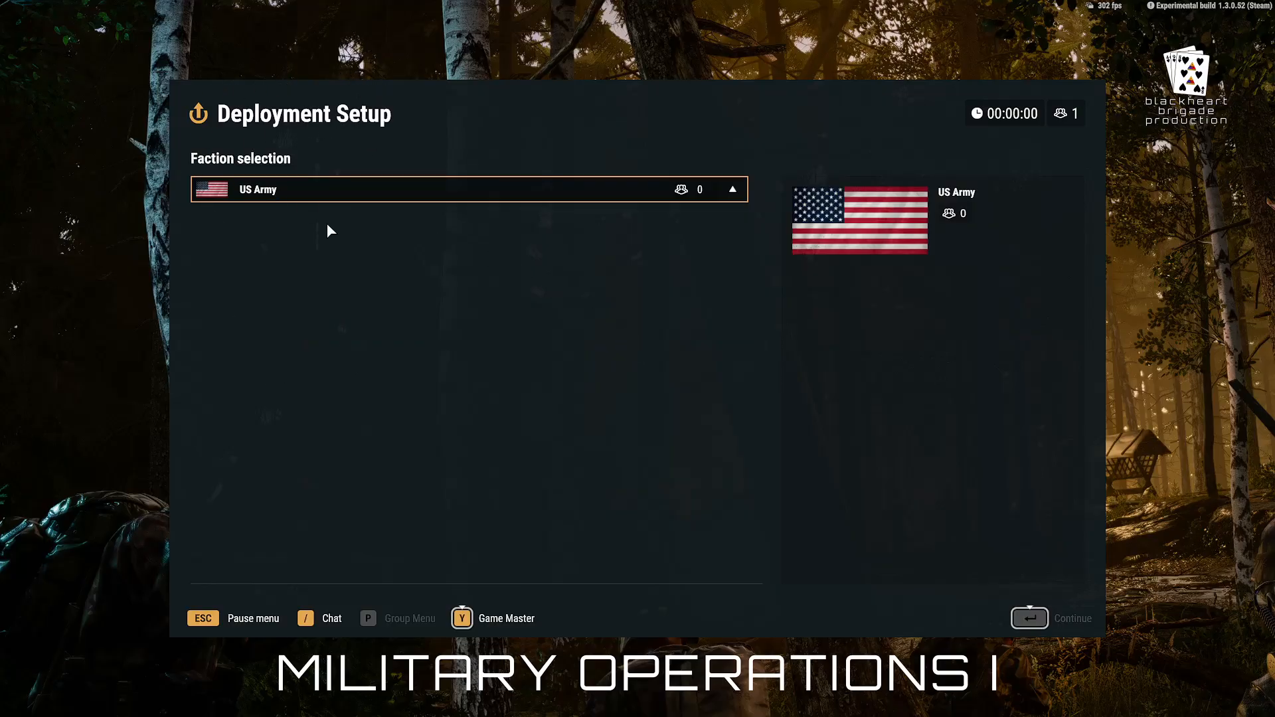
{"action": "left_click", "coordinate": [240, 189]}
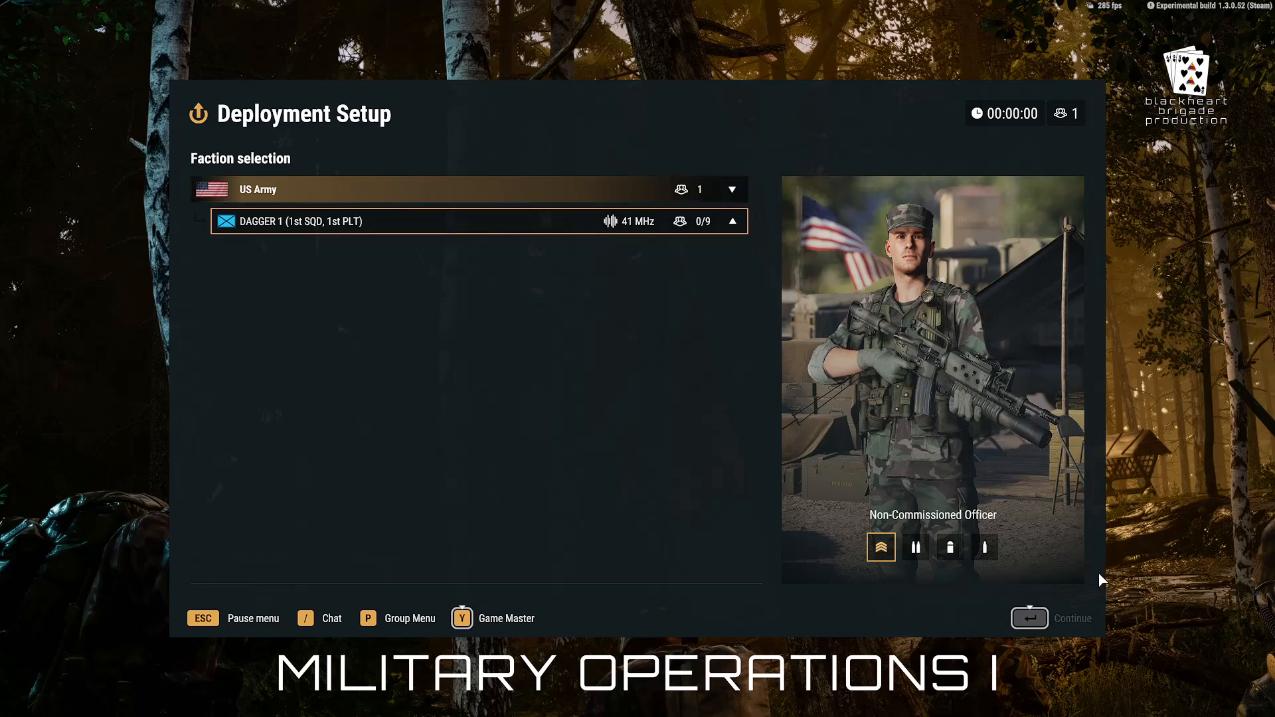
{"action": "left_click", "coordinate": [550, 190]}
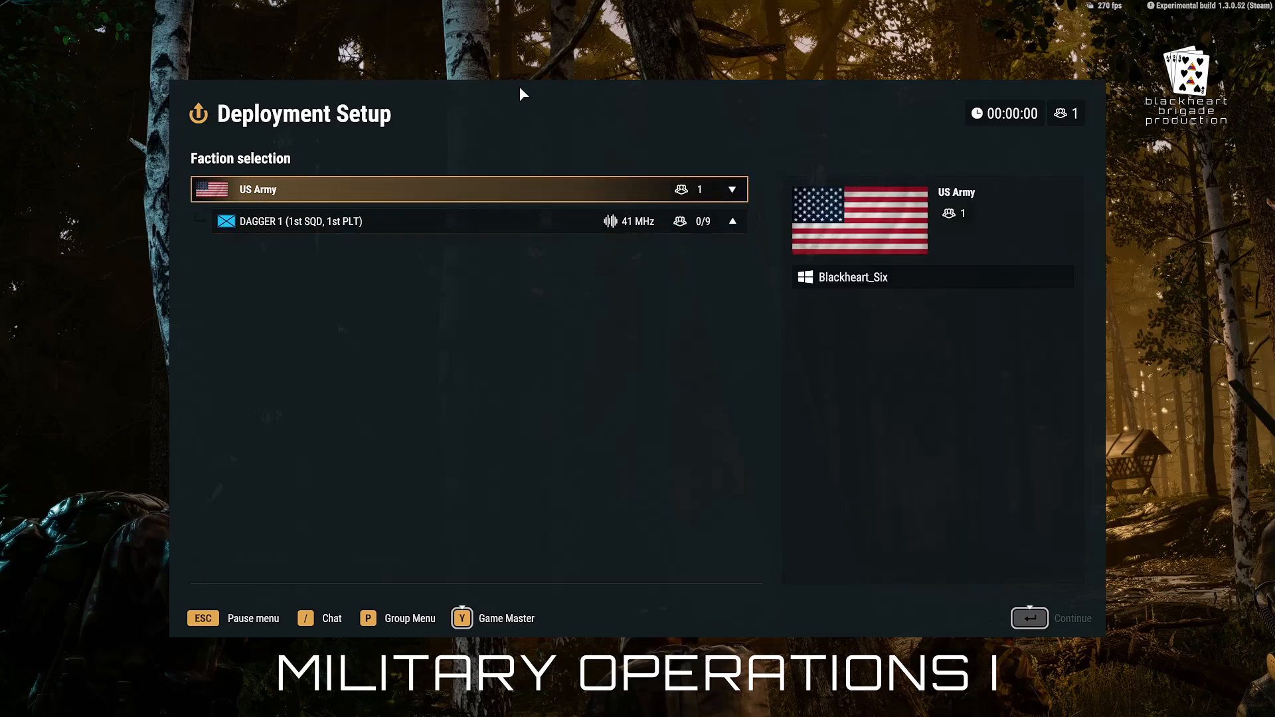
{"action": "left_click", "coordinate": [449, 221]}
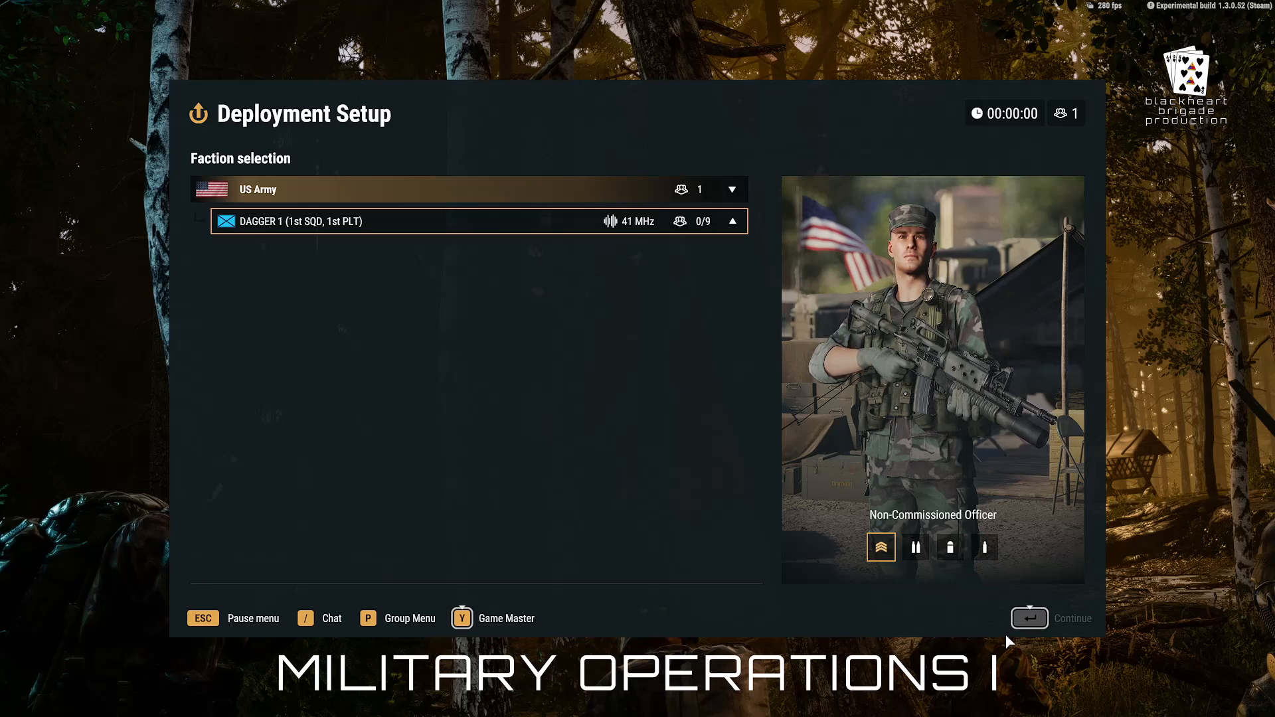
{"action": "key", "text": "y"}
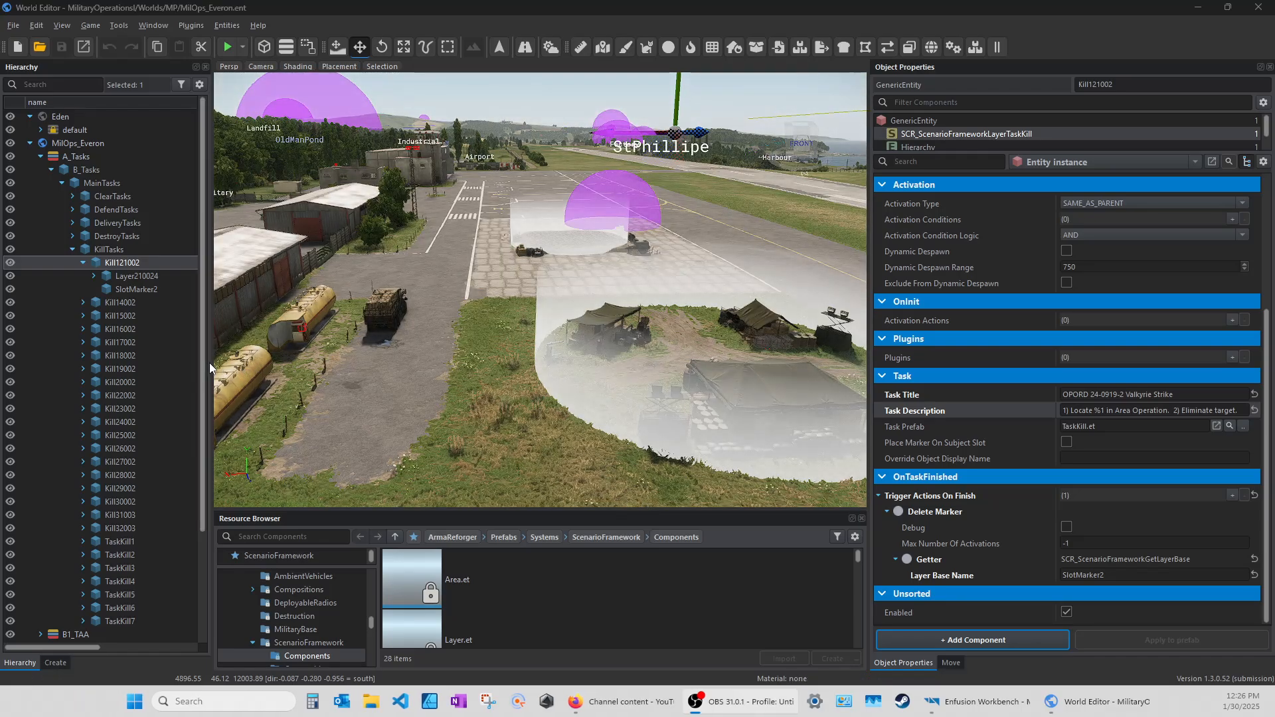
Resize the panels to enlarge the 3D view and collapse the KillTasks group
{"action": "left_click_drag", "start_coordinate": [205, 368], "coordinate": [187, 363]}
{"action": "left_click_drag", "start_coordinate": [528, 512], "coordinate": [537, 549]}
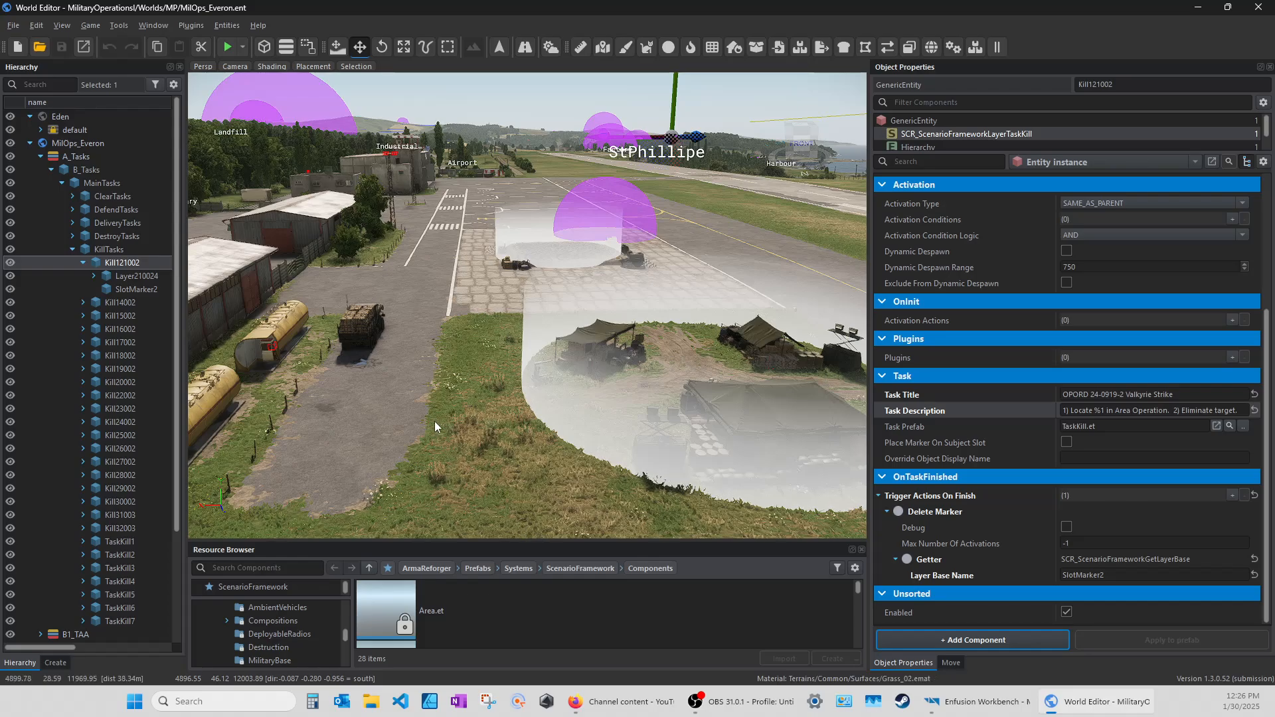
{"action": "left_click", "coordinate": [74, 250]}
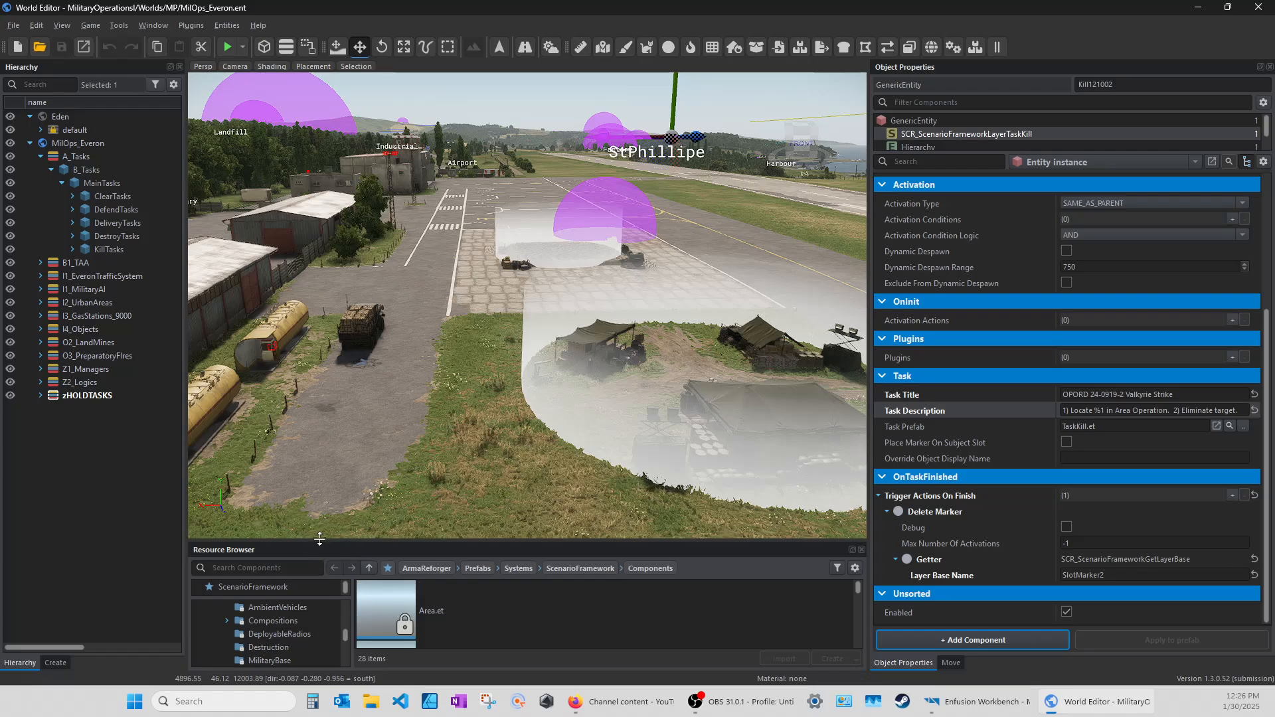
Enlarge the Resource Browser, collapse Prefabs and expand MilitaryOperationsI > UI > layouts > Menus
{"action": "left_click_drag", "start_coordinate": [317, 544], "coordinate": [317, 209]}
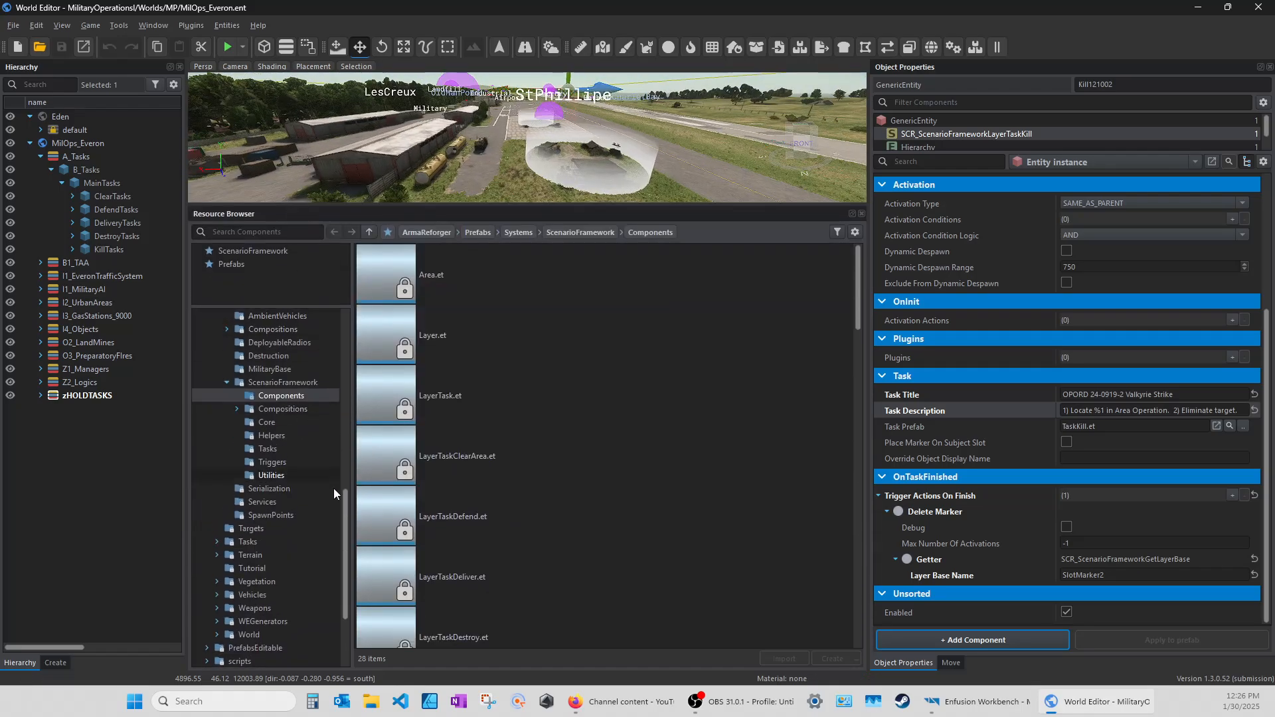
{"action": "left_click_drag", "start_coordinate": [346, 528], "coordinate": [344, 299]}
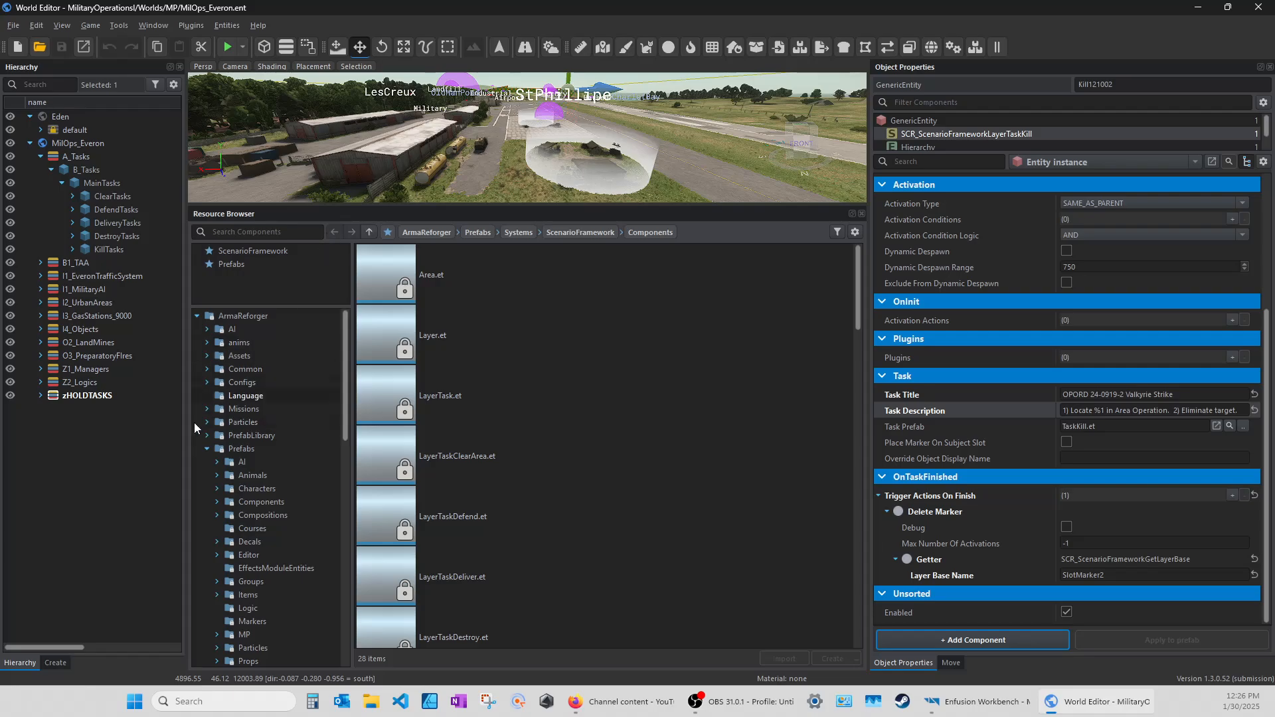
{"action": "left_click", "coordinate": [208, 451]}
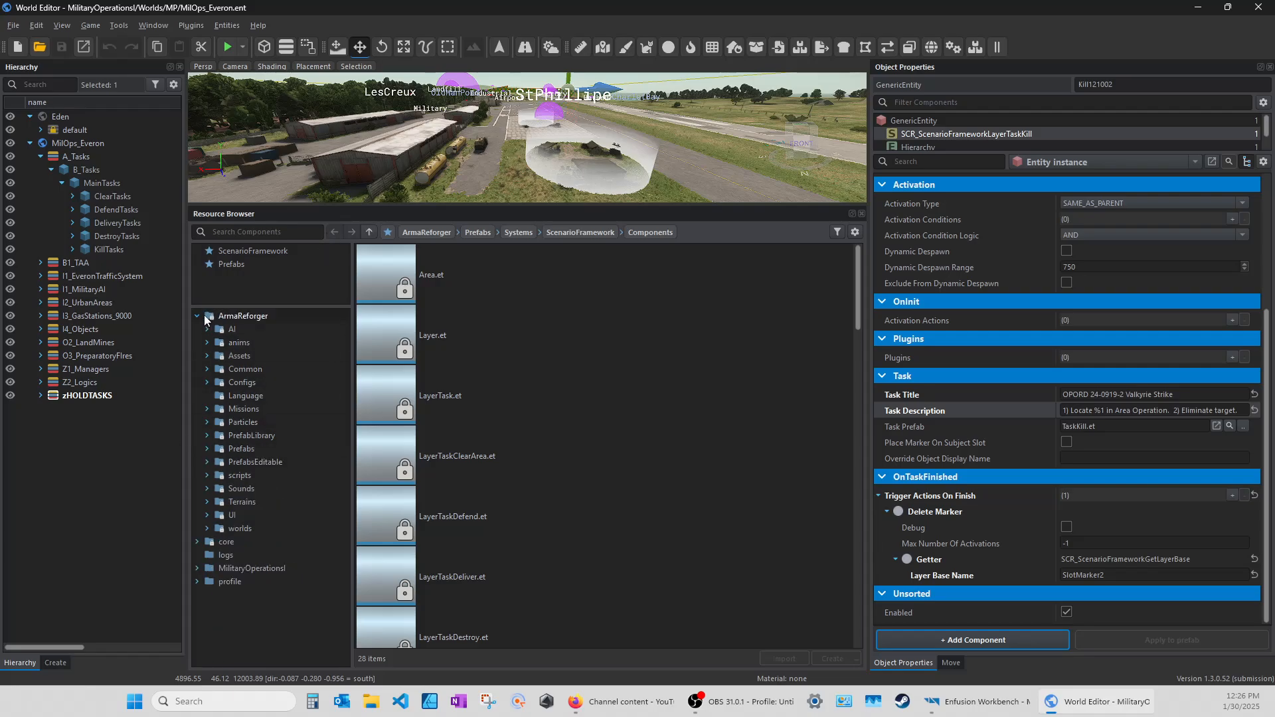
{"action": "left_click", "coordinate": [196, 570]}
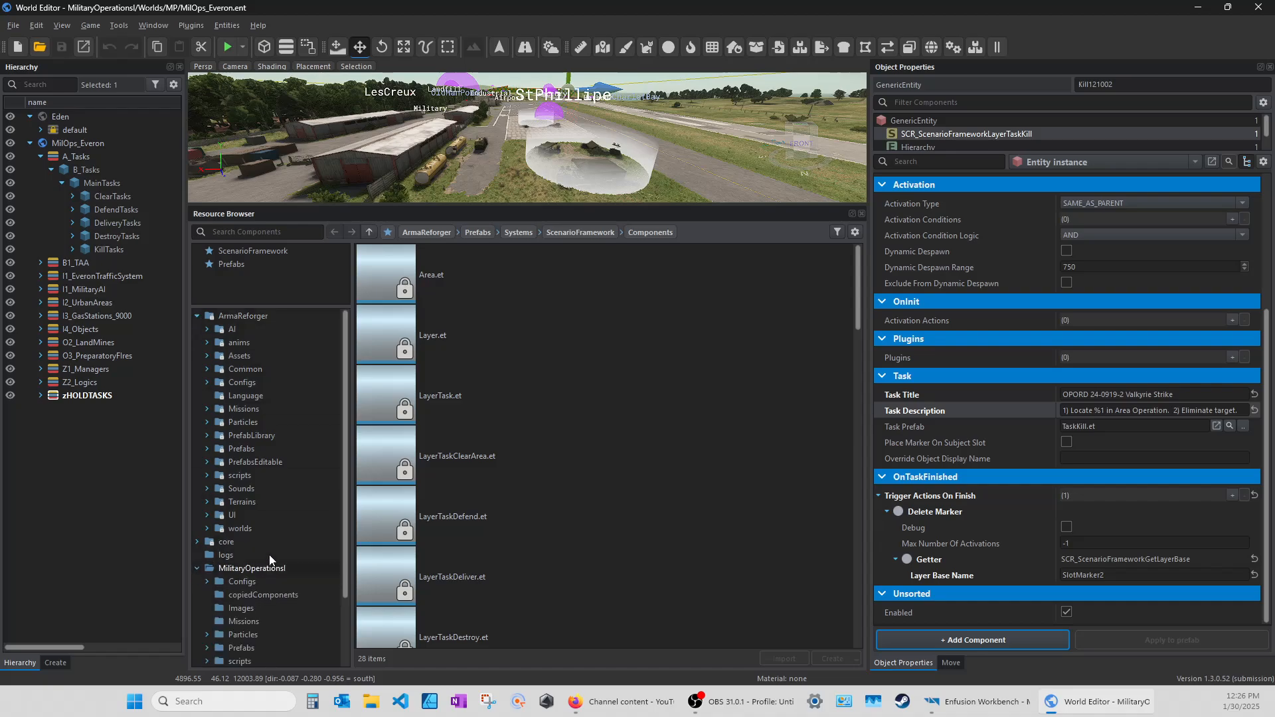
{"action": "scroll", "coordinate": [279, 519], "scroll_direction": "down", "scroll_amount": 2}
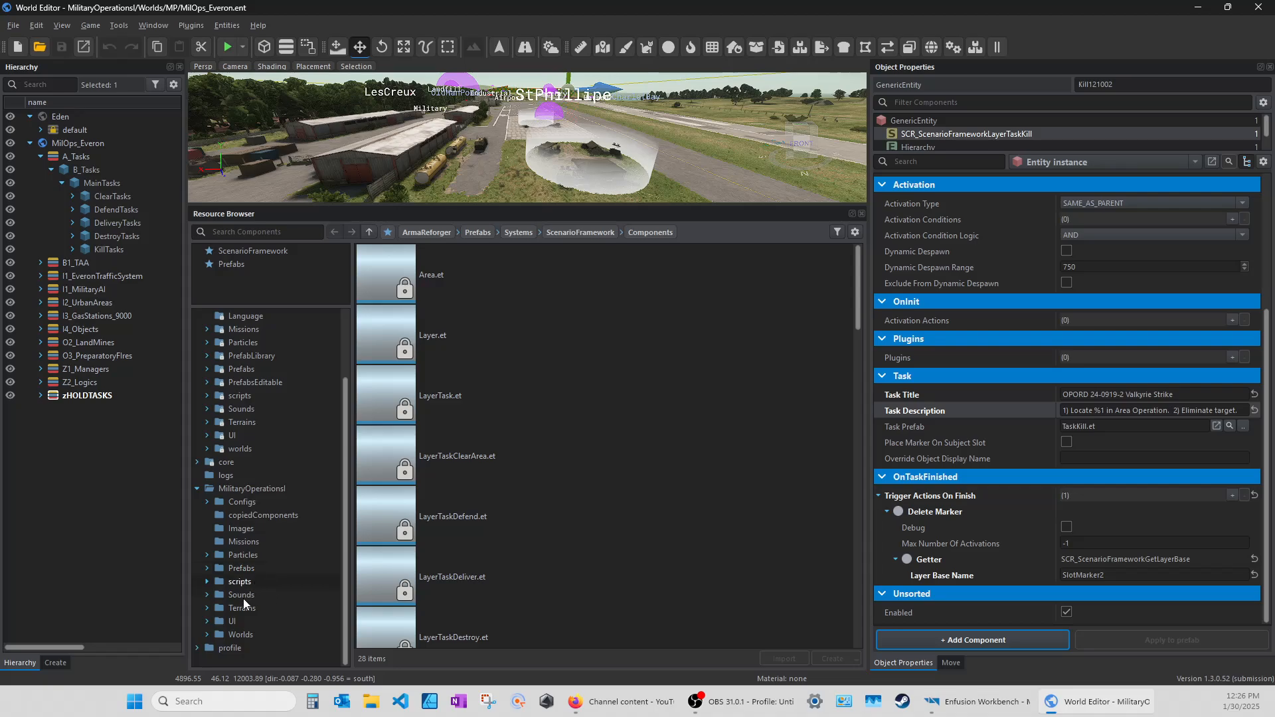
{"action": "left_click", "coordinate": [231, 621]}
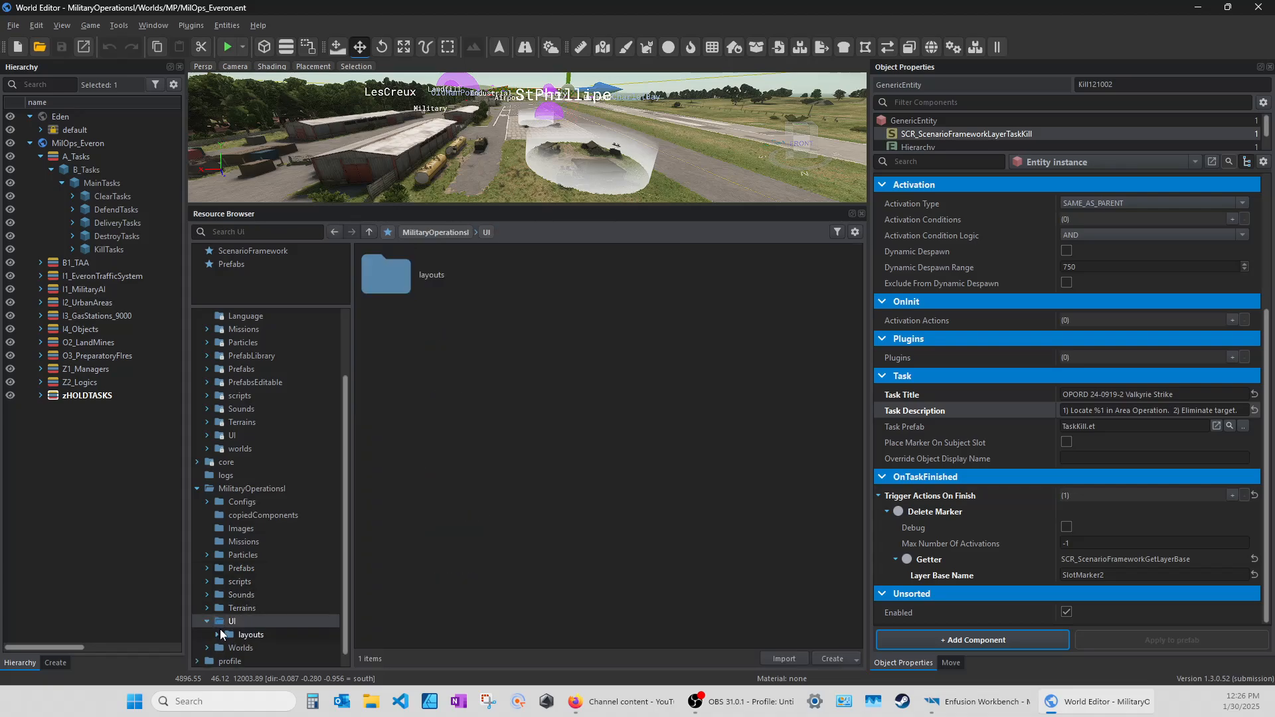
{"action": "left_click", "coordinate": [207, 621]}
{"action": "scroll", "coordinate": [212, 632], "scroll_direction": "down", "scroll_amount": 2}
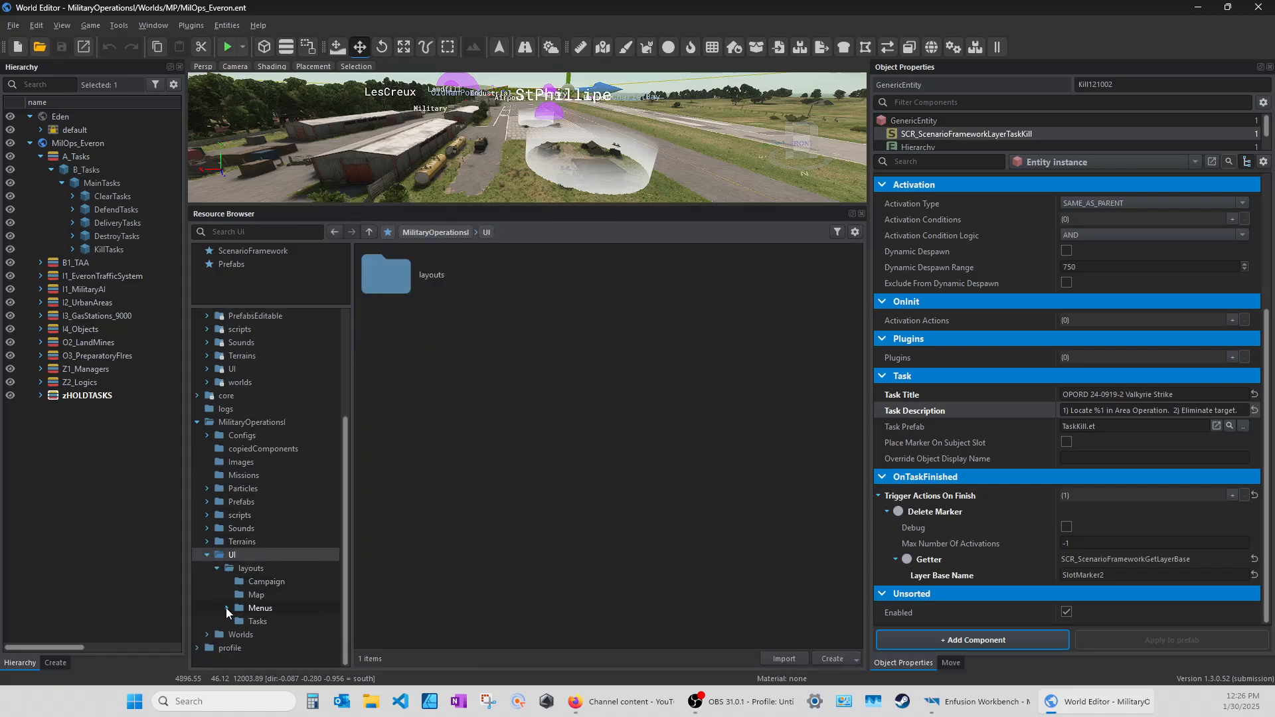
{"action": "left_click", "coordinate": [227, 607]}
{"action": "left_click", "coordinate": [269, 608]}
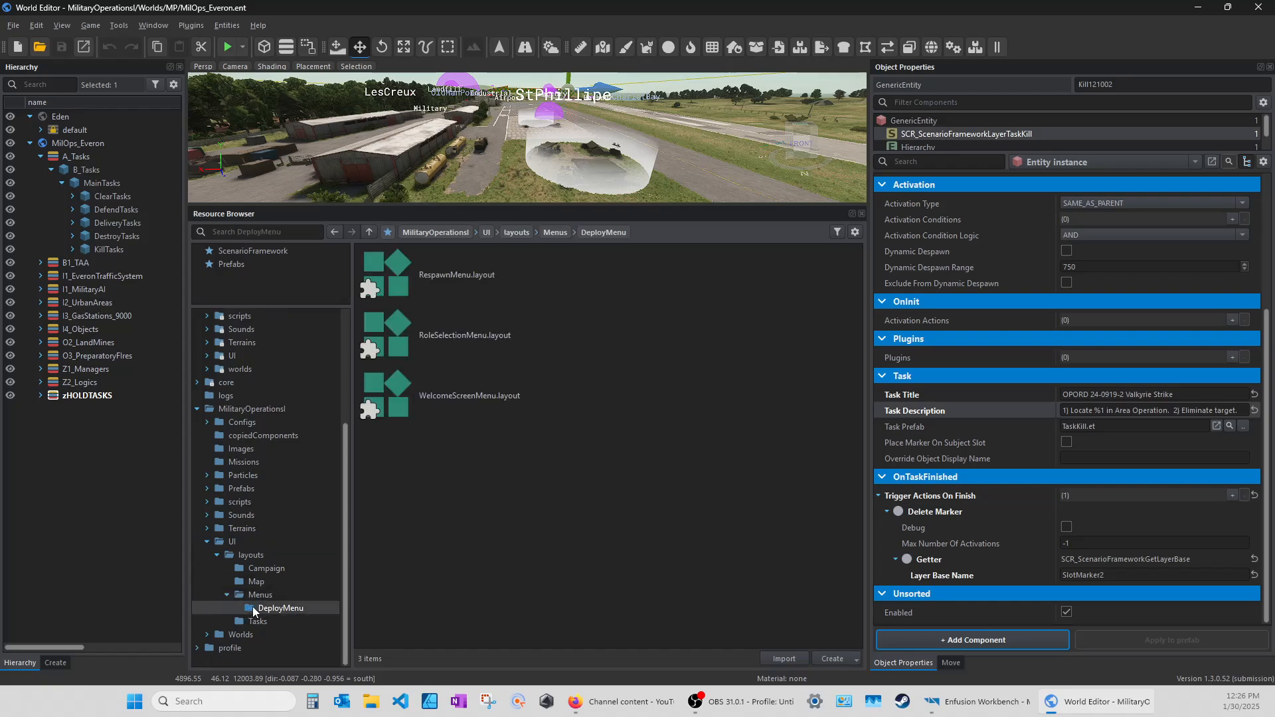
{"action": "left_click", "coordinate": [420, 405]}
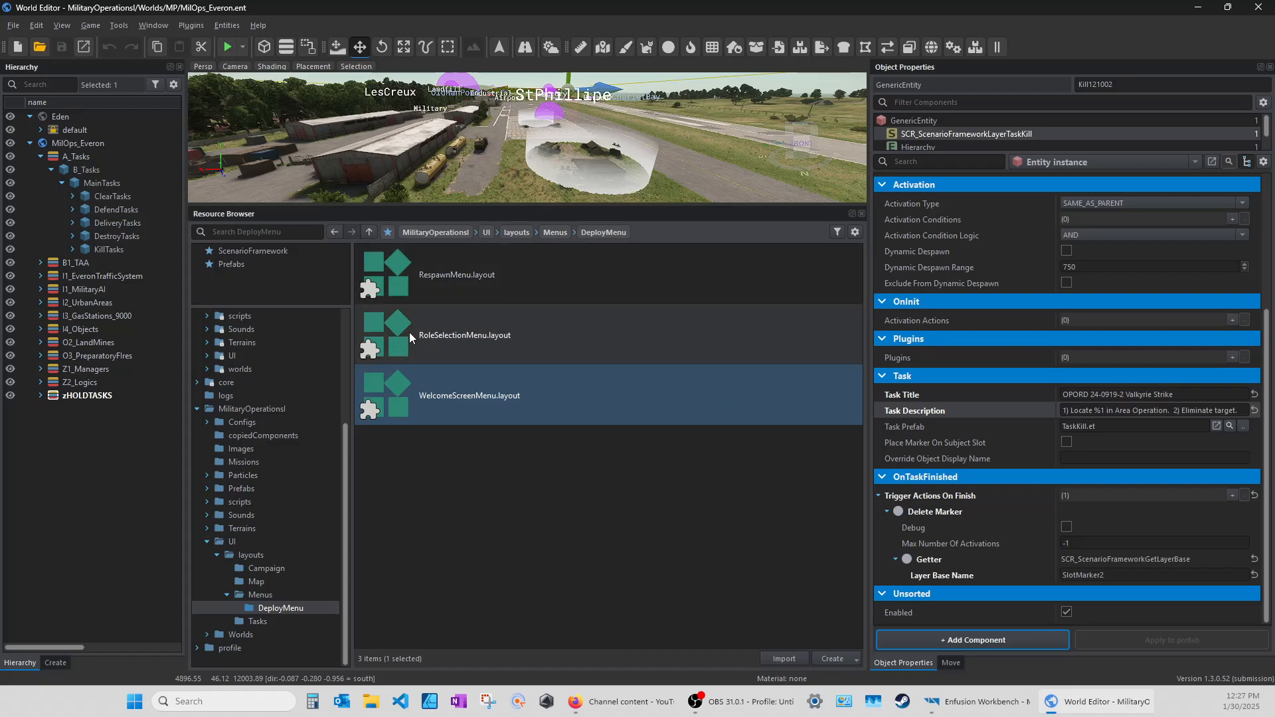
{"action": "left_click", "coordinate": [427, 337]}
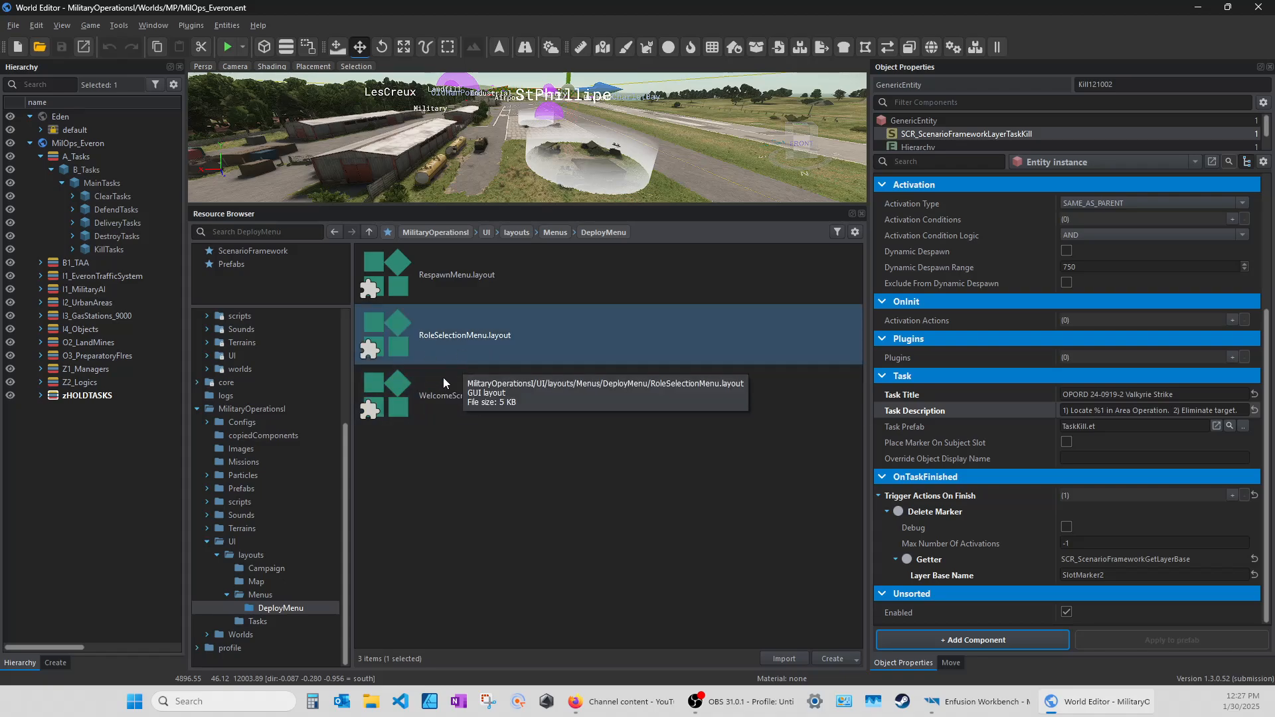
{"action": "left_click", "coordinate": [424, 397]}
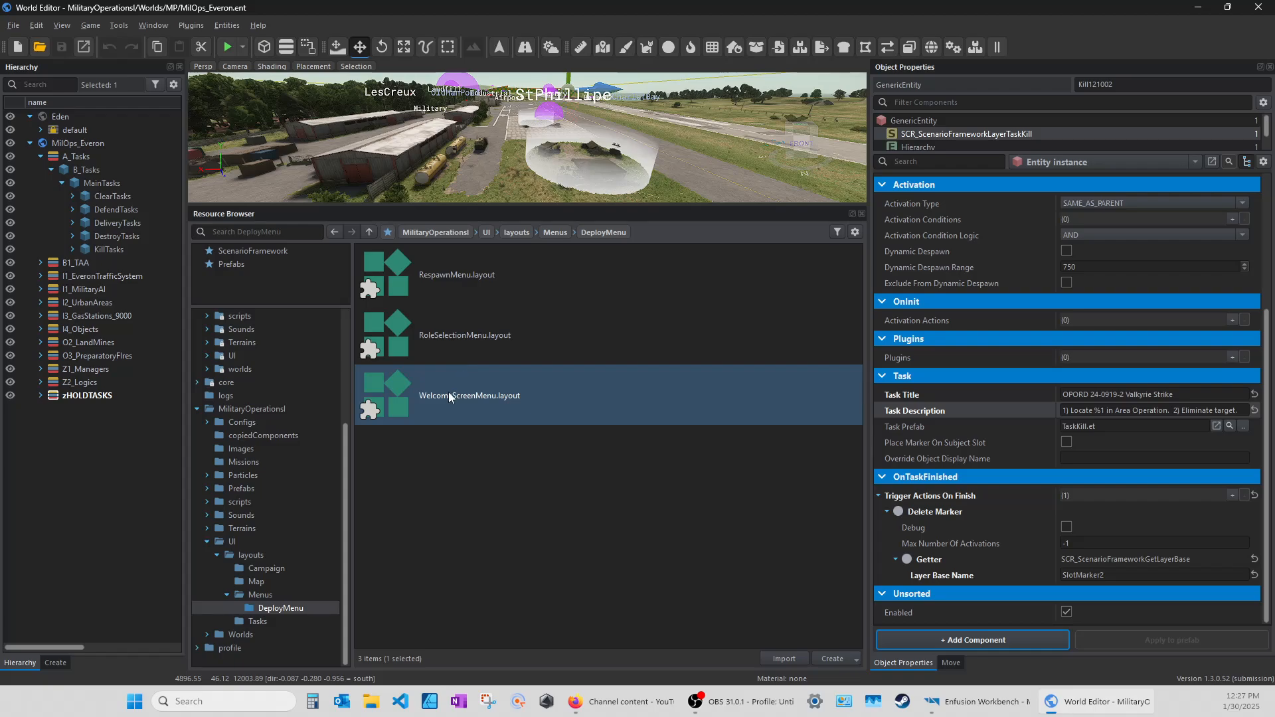
{"action": "right_click", "coordinate": [407, 390]}
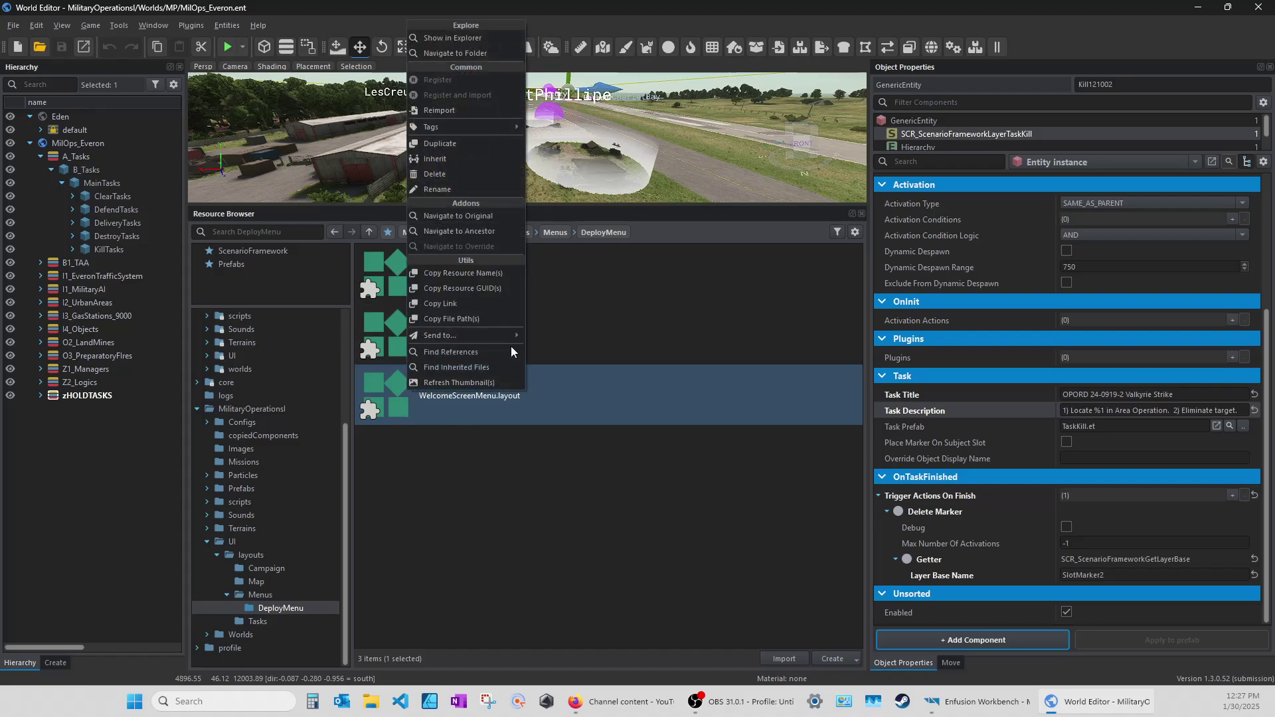
{"action": "left_click", "coordinate": [445, 406]}
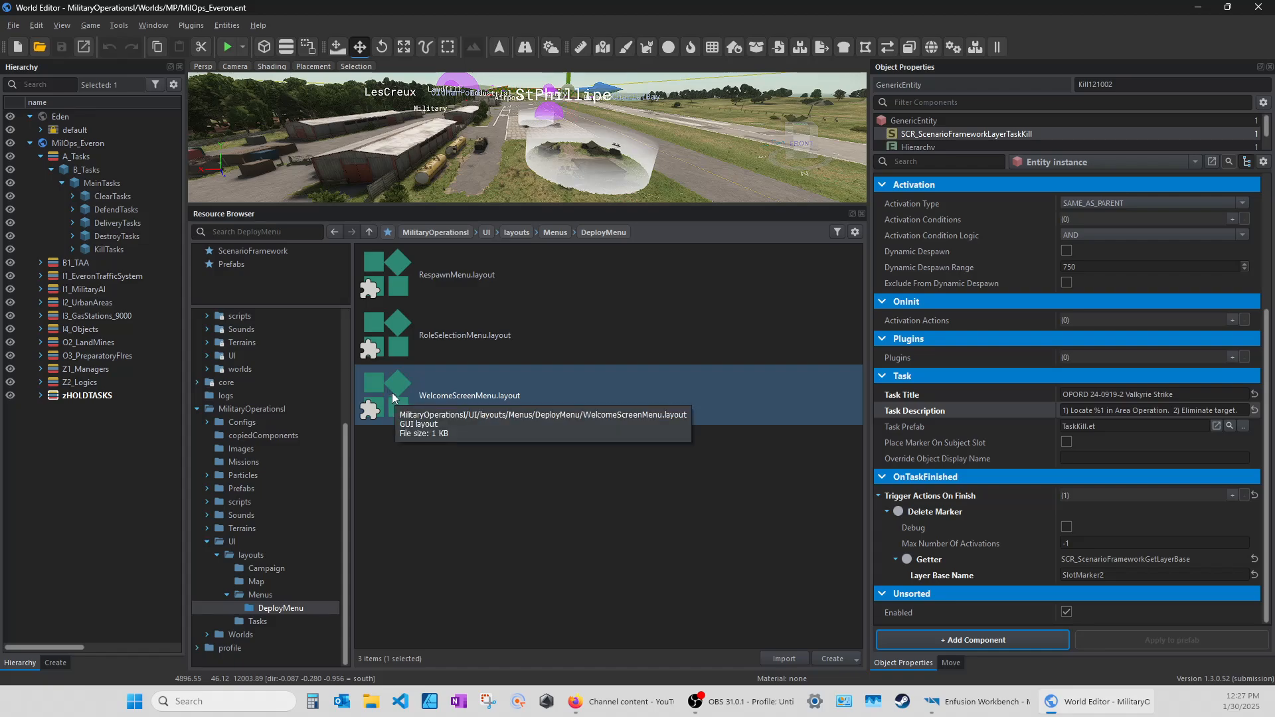
{"action": "left_click", "coordinate": [274, 232]}
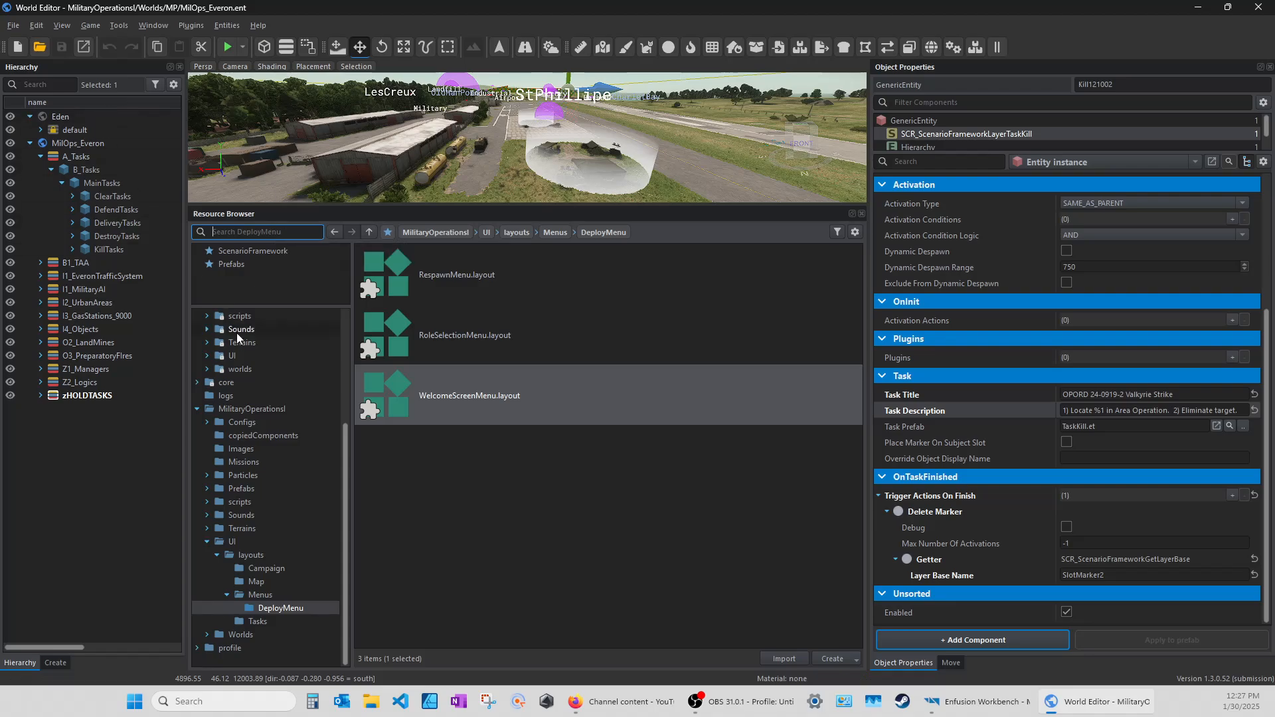
{"action": "scroll", "coordinate": [236, 332], "scroll_direction": "up", "scroll_amount": 5}
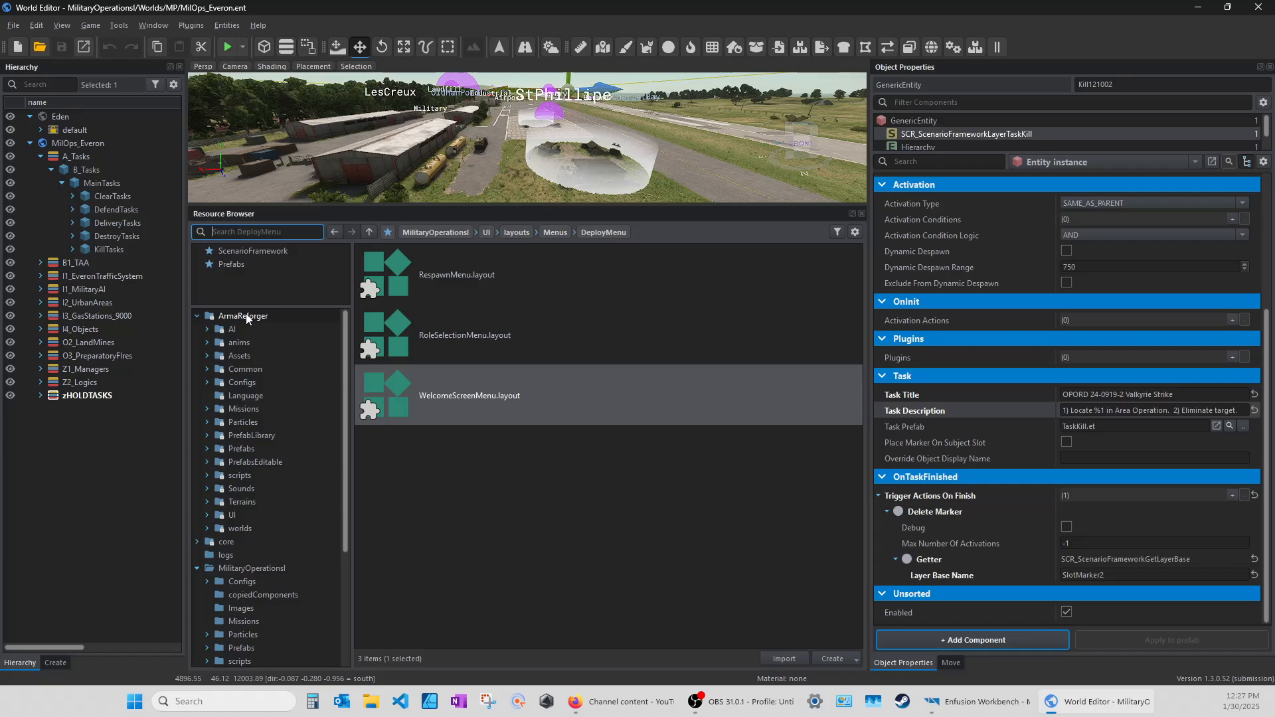
Browse the base game's UI > layouts > Camera folder and dismiss a layout file's context menu
{"action": "left_click", "coordinate": [220, 514]}
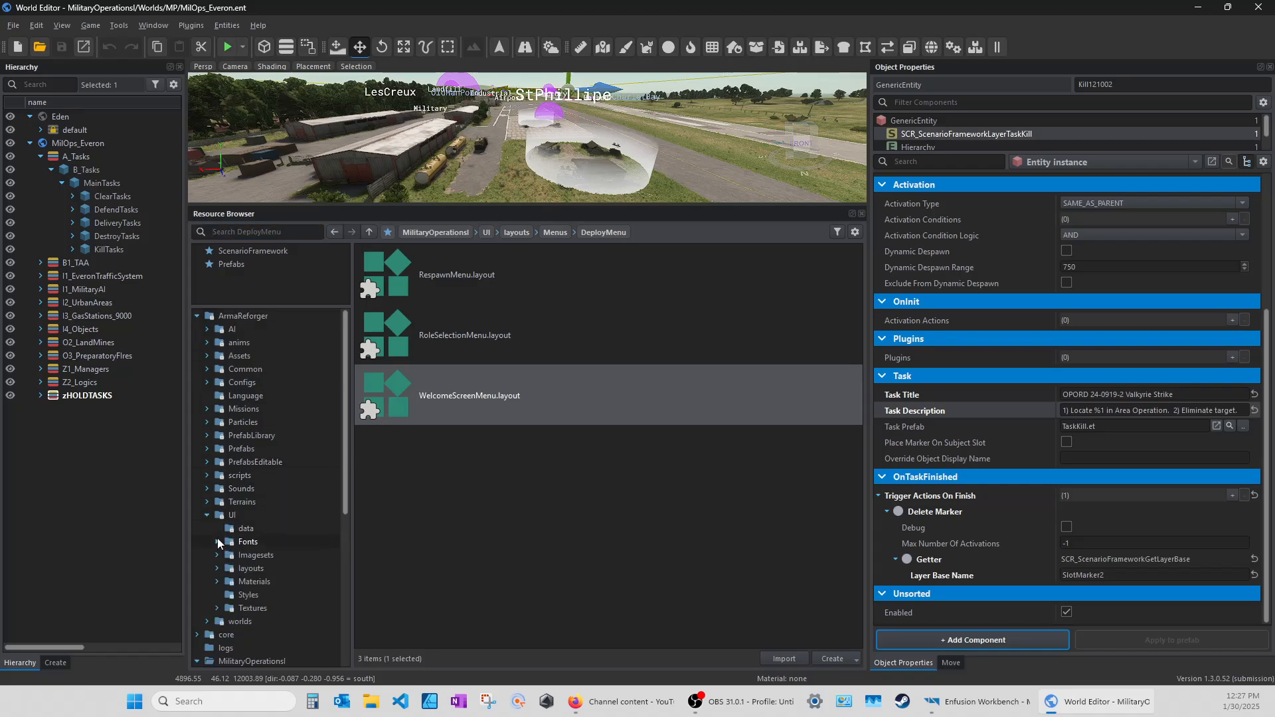
{"action": "left_click", "coordinate": [217, 568]}
{"action": "left_click", "coordinate": [261, 581]}
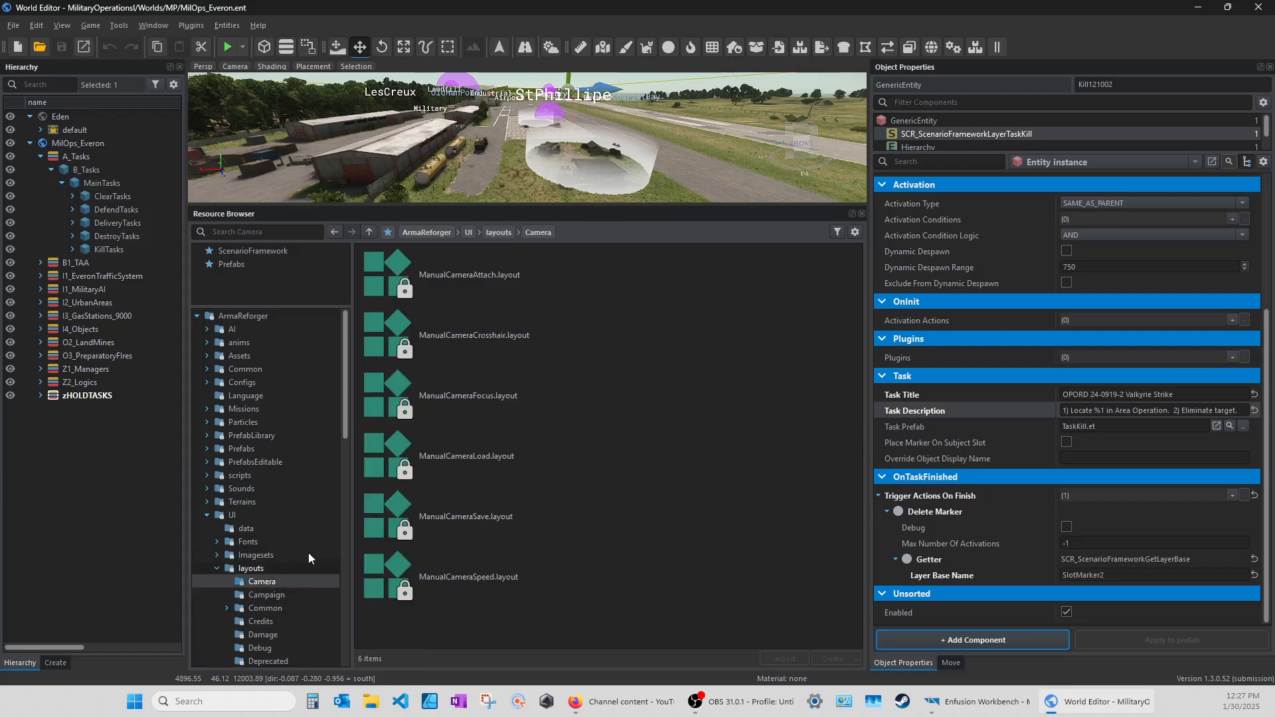
{"action": "right_click", "coordinate": [401, 397]}
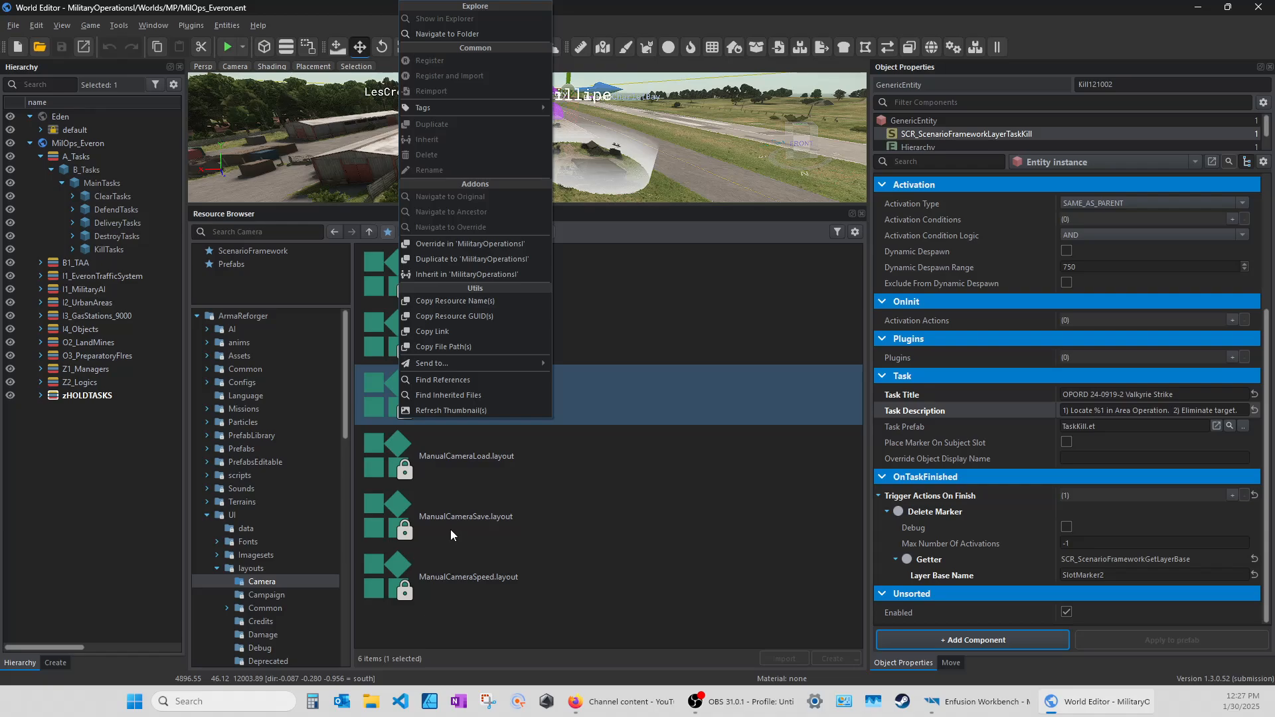
{"action": "left_click", "coordinate": [217, 535]}
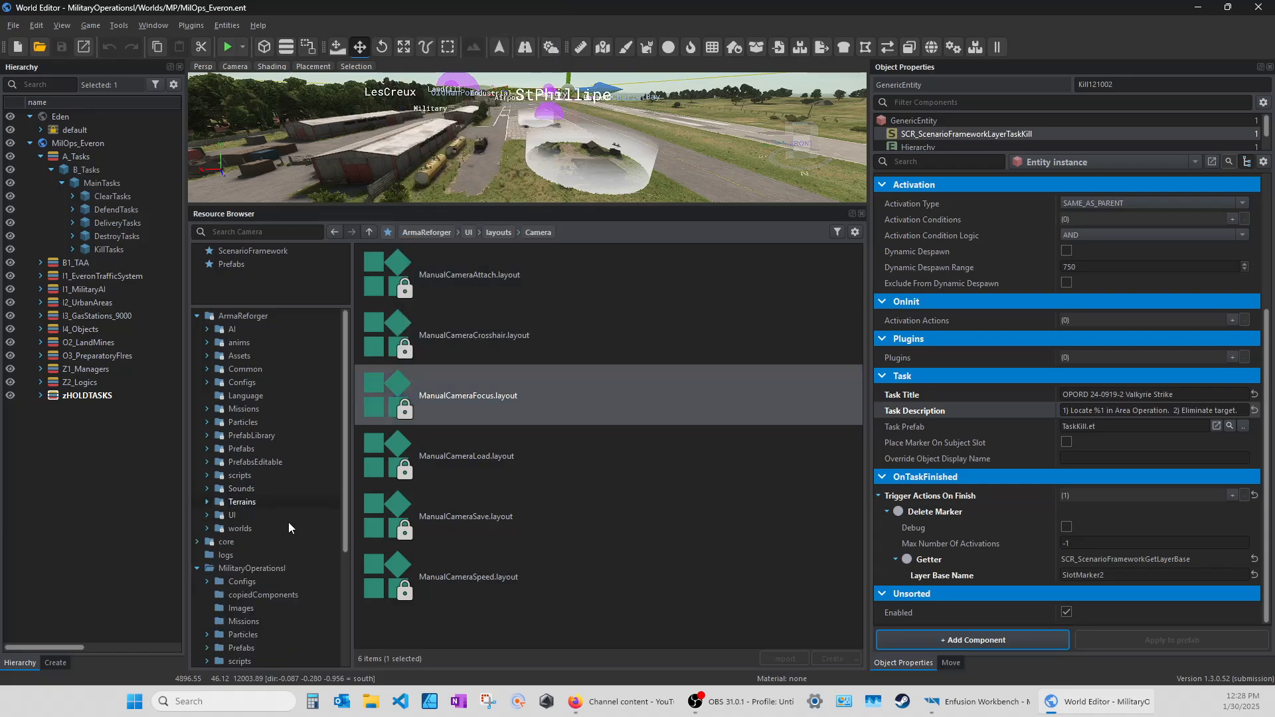
{"action": "scroll", "coordinate": [249, 558], "scroll_direction": "down", "scroll_amount": 5}
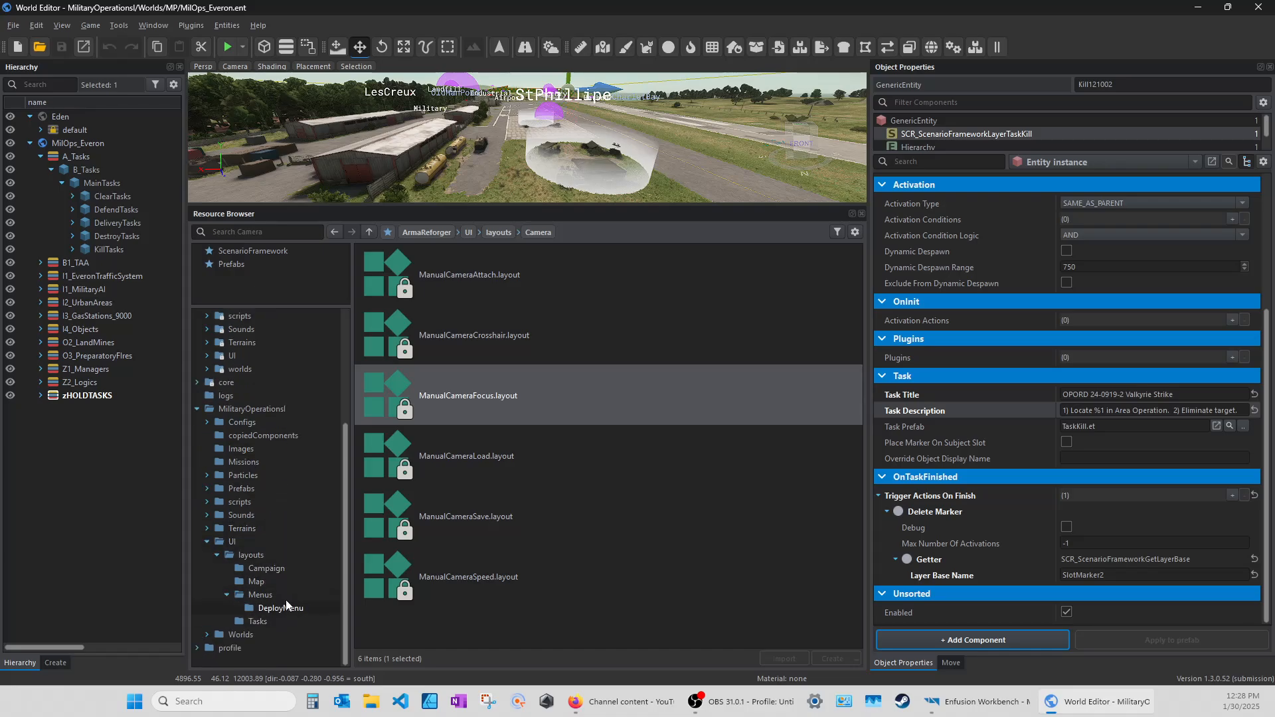
Show the DeployMenu folder and select WelcomeScreenMenu.layout
{"action": "left_click", "coordinate": [280, 608]}
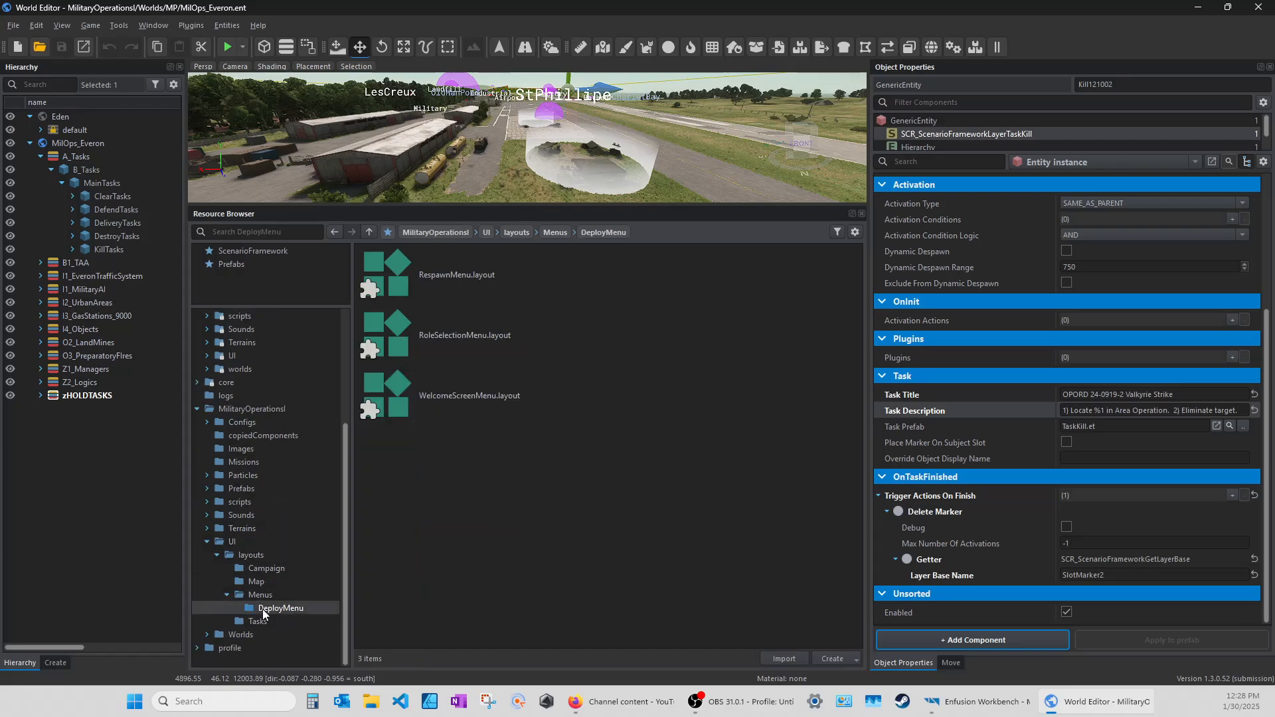
{"action": "left_click", "coordinate": [395, 396]}
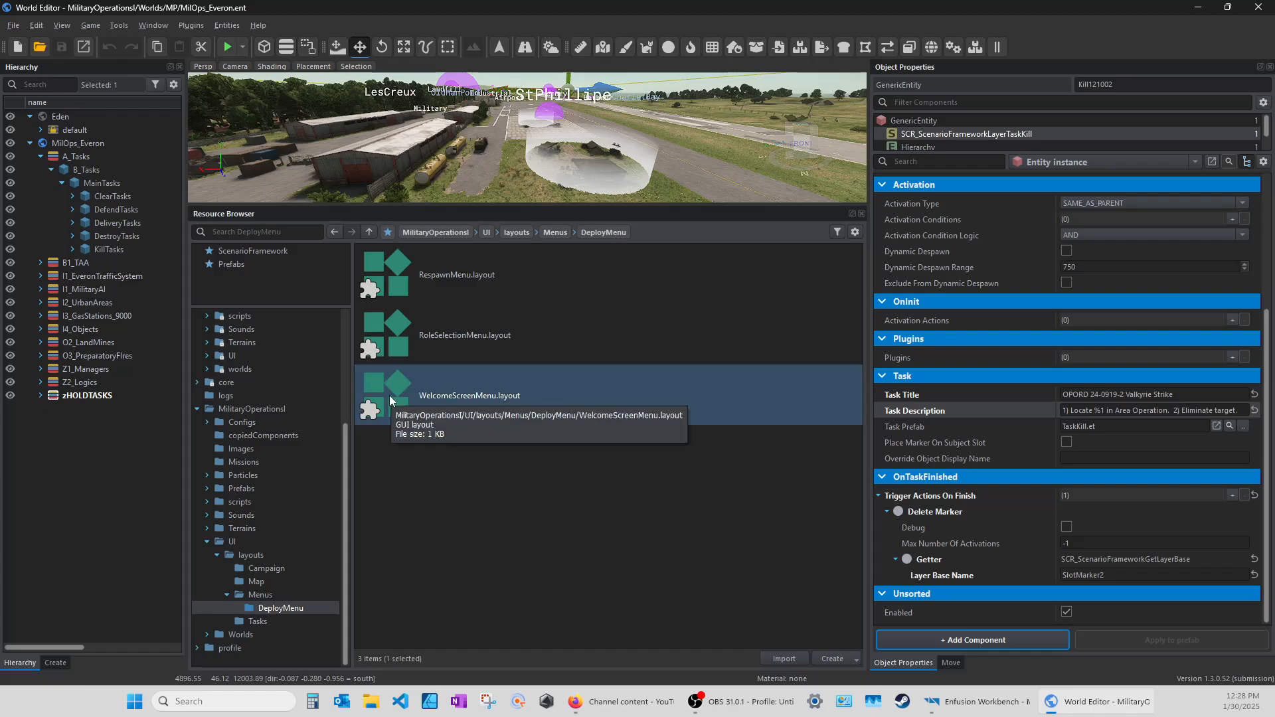
Open WelcomeScreenMenu.layout, widen and fit the canvas, and select the Image0 widget
{"action": "double_click", "coordinate": [390, 395]}
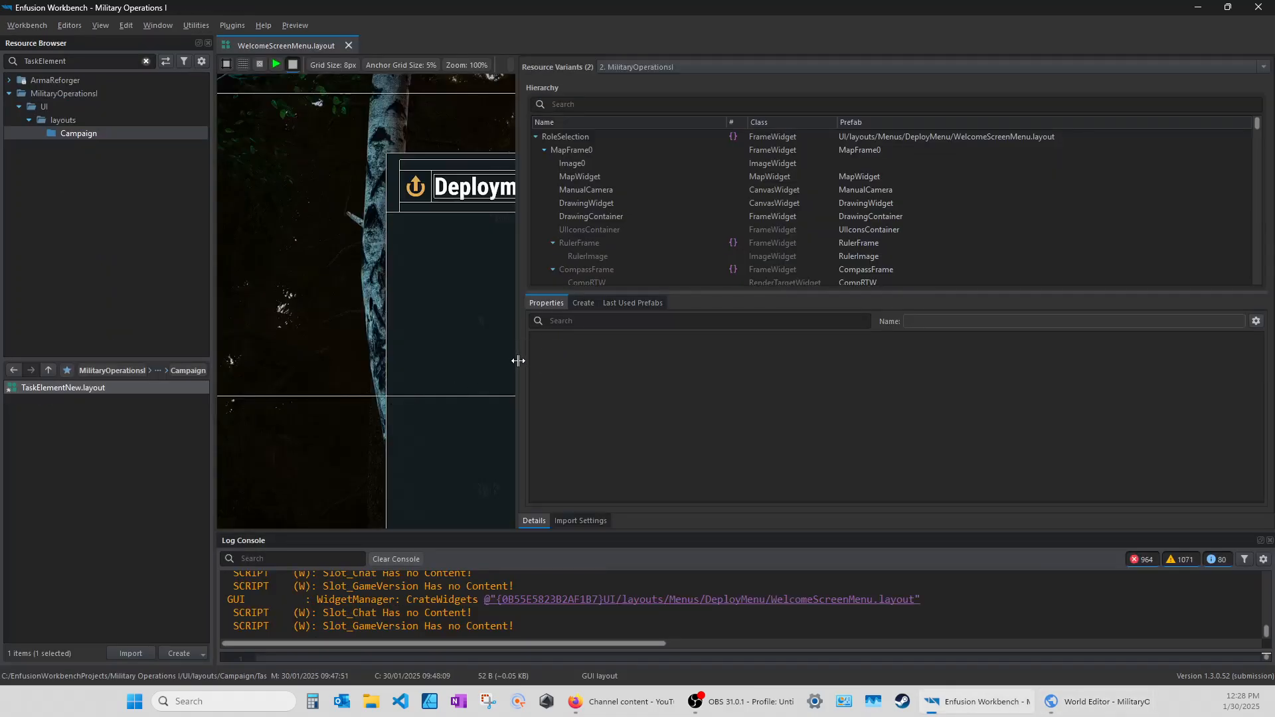
{"action": "left_click_drag", "start_coordinate": [517, 362], "coordinate": [863, 337]}
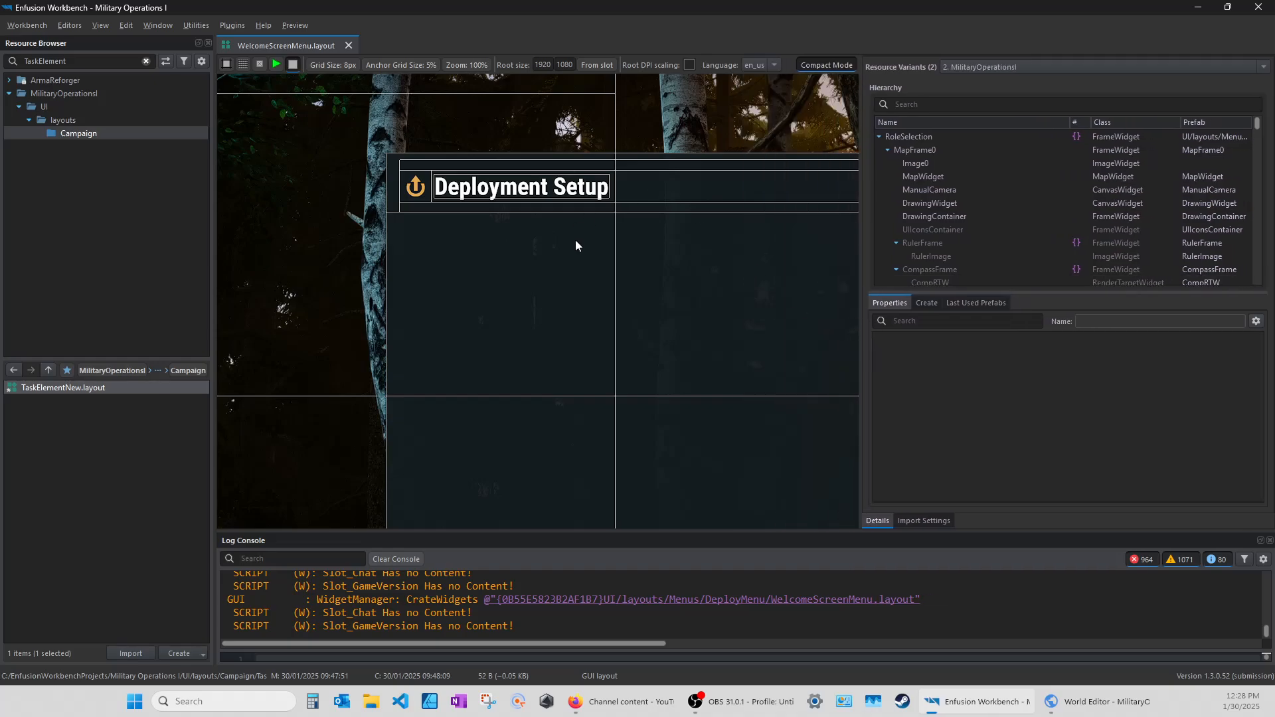
{"action": "scroll", "coordinate": [575, 241], "scroll_direction": "down", "scroll_amount": 2}
{"action": "scroll", "coordinate": [589, 287], "scroll_direction": "down", "scroll_amount": 2}
{"action": "scroll", "coordinate": [589, 287], "scroll_direction": "down", "scroll_amount": 2}
{"action": "scroll", "coordinate": [591, 290], "scroll_direction": "down", "scroll_amount": 2}
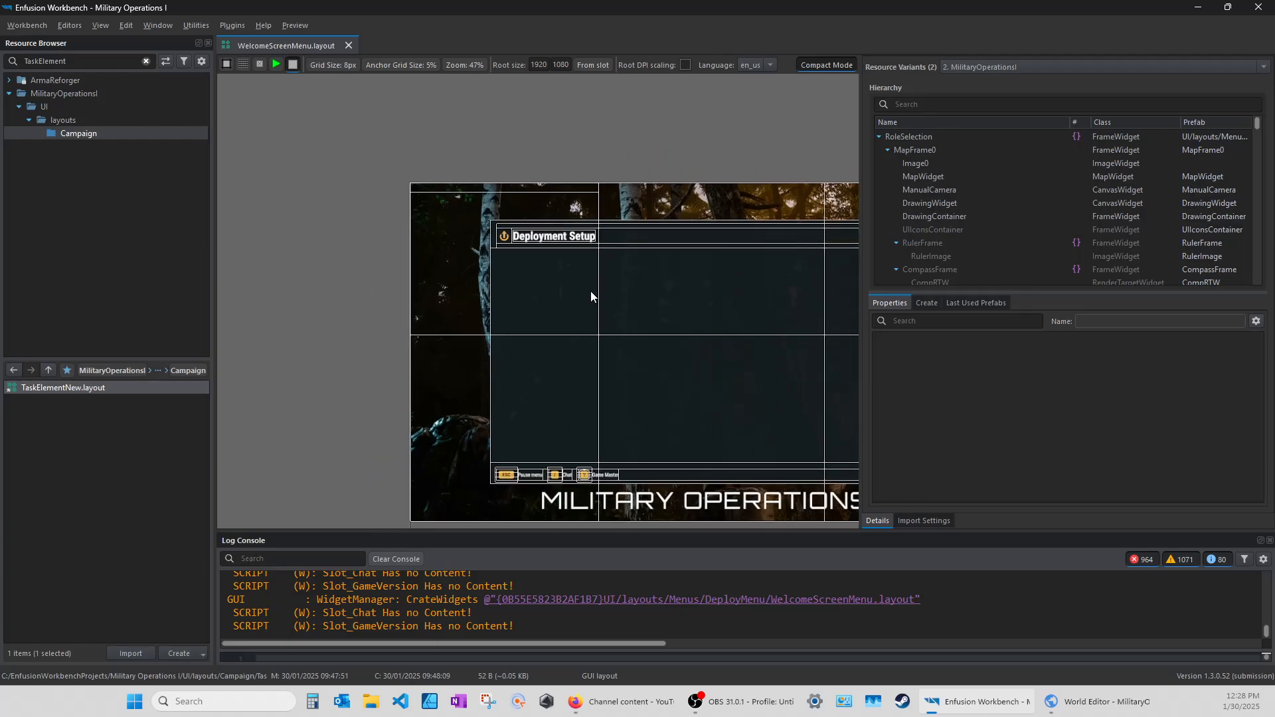
{"action": "scroll", "coordinate": [590, 289], "scroll_direction": "down", "scroll_amount": 1}
{"action": "scroll", "coordinate": [616, 300], "scroll_direction": "down", "scroll_amount": 1}
{"action": "scroll", "coordinate": [743, 337], "scroll_direction": "down", "scroll_amount": 1}
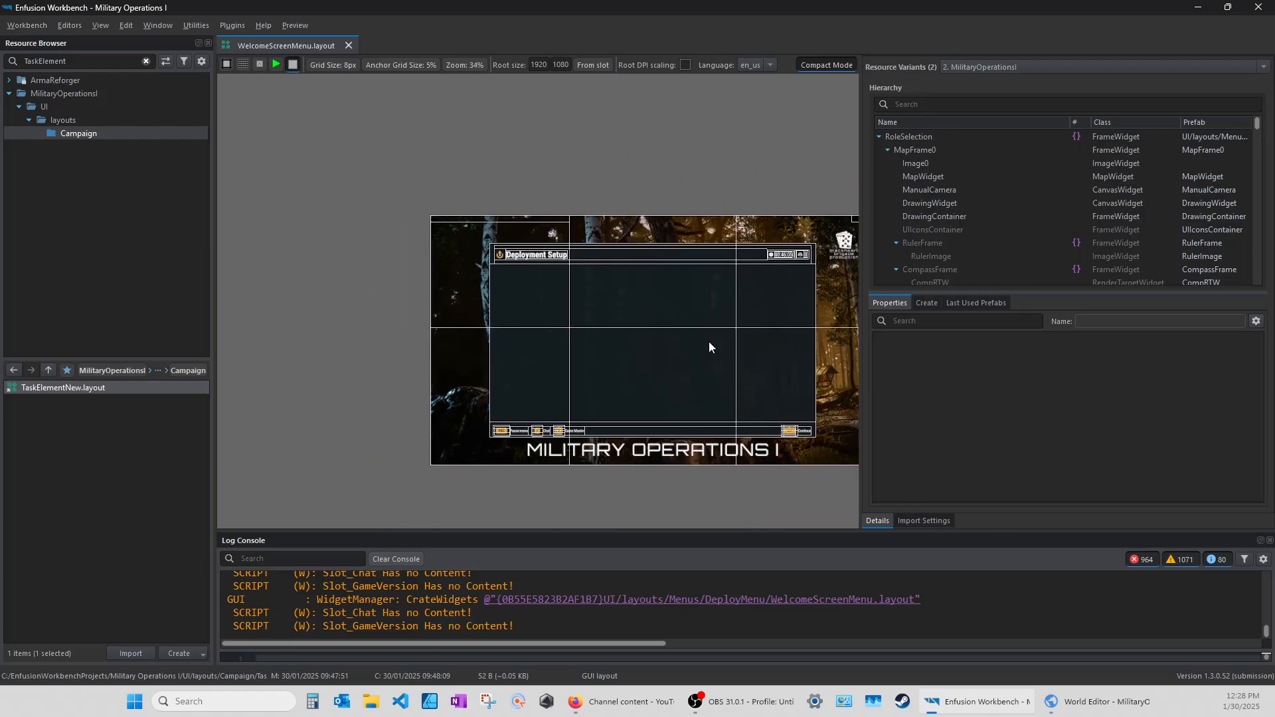
{"action": "mouse_move", "coordinate": [706, 342]}
{"action": "middle_mouse_down"}
{"action": "mouse_move", "coordinate": [590, 321]}
{"action": "mouse_move", "coordinate": [607, 297]}
{"action": "middle_mouse_up"}
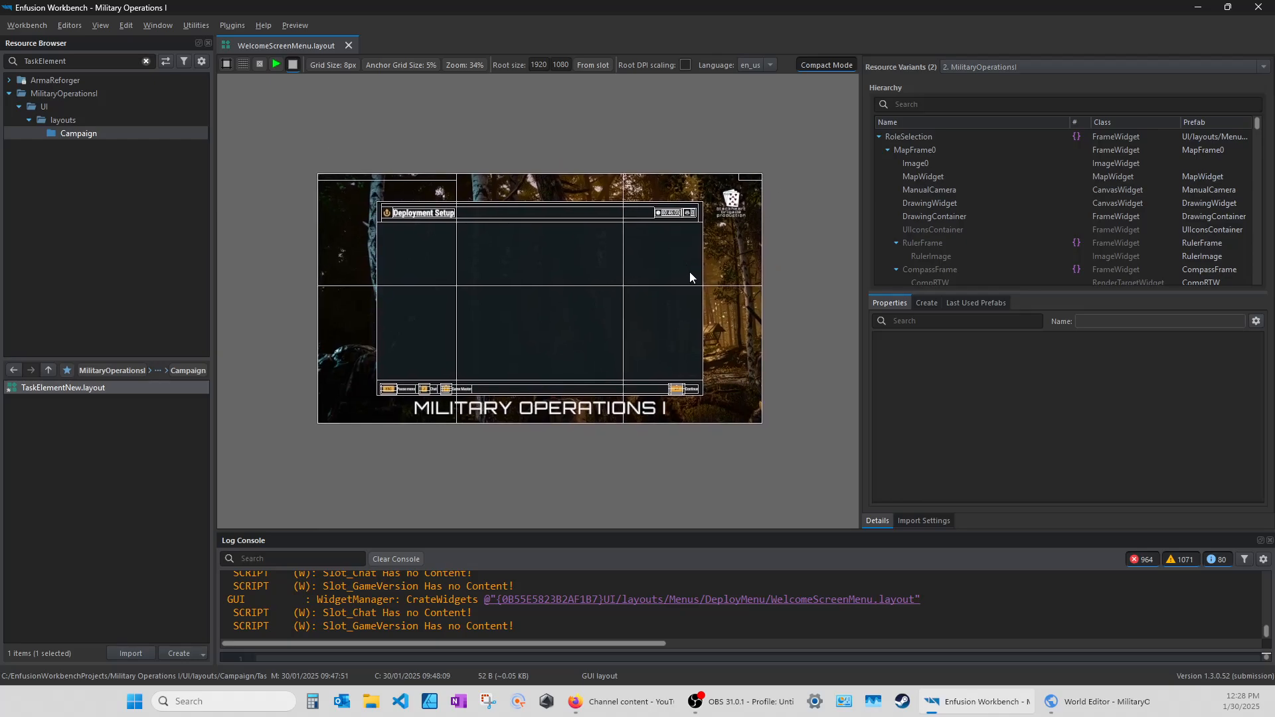
{"action": "scroll", "coordinate": [693, 384], "scroll_direction": "up", "scroll_amount": 1}
{"action": "scroll", "coordinate": [697, 378], "scroll_direction": "up", "scroll_amount": 1}
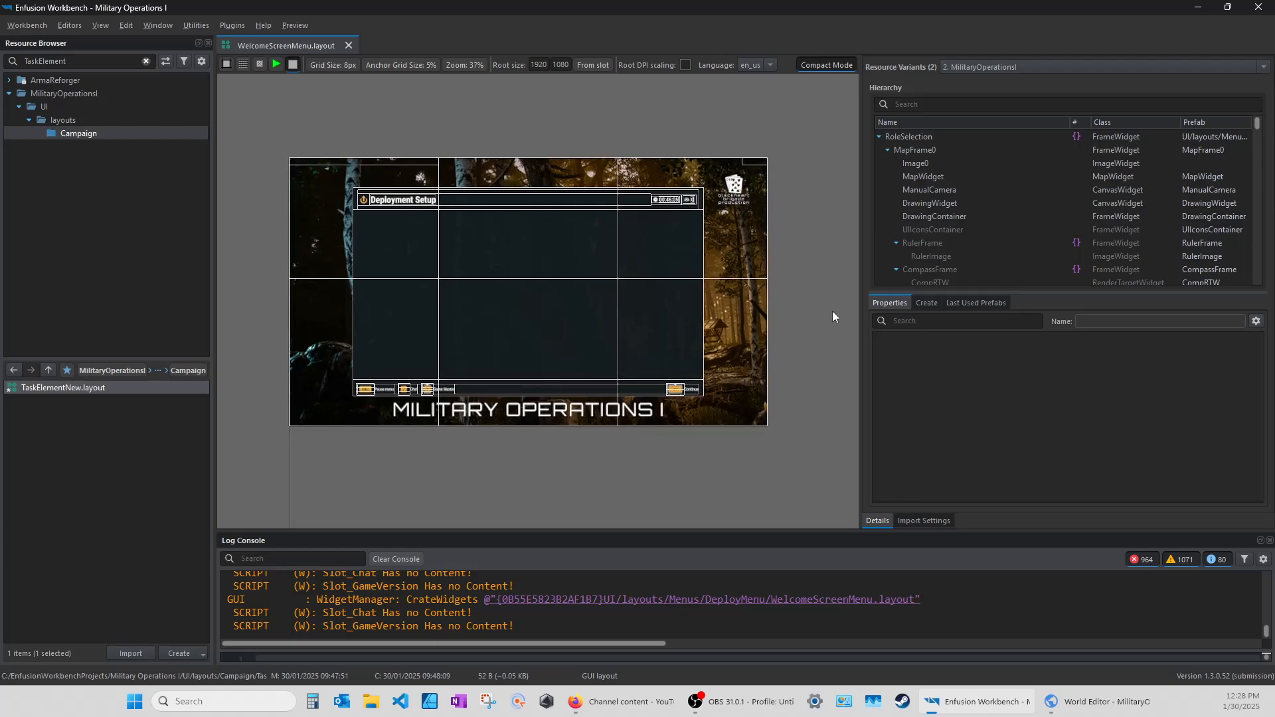
{"action": "left_click", "coordinate": [912, 162]}
{"action": "left_click", "coordinate": [906, 137]}
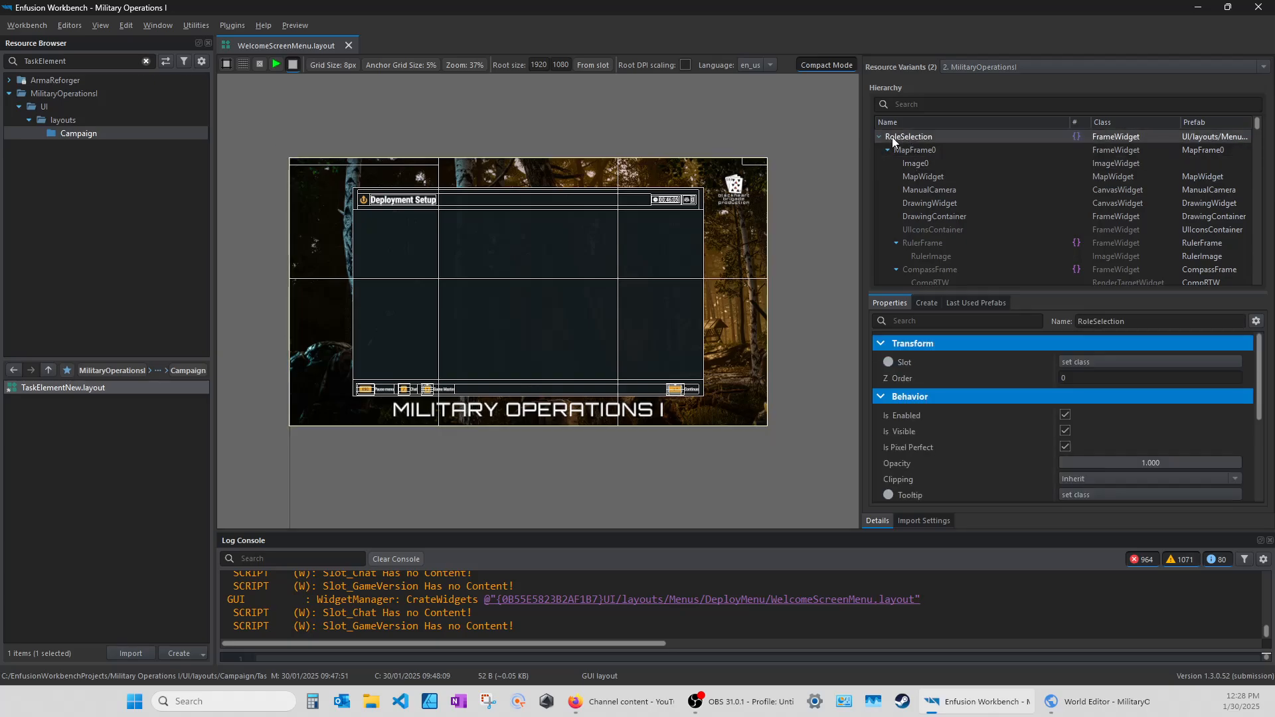
{"action": "left_click", "coordinate": [885, 149]}
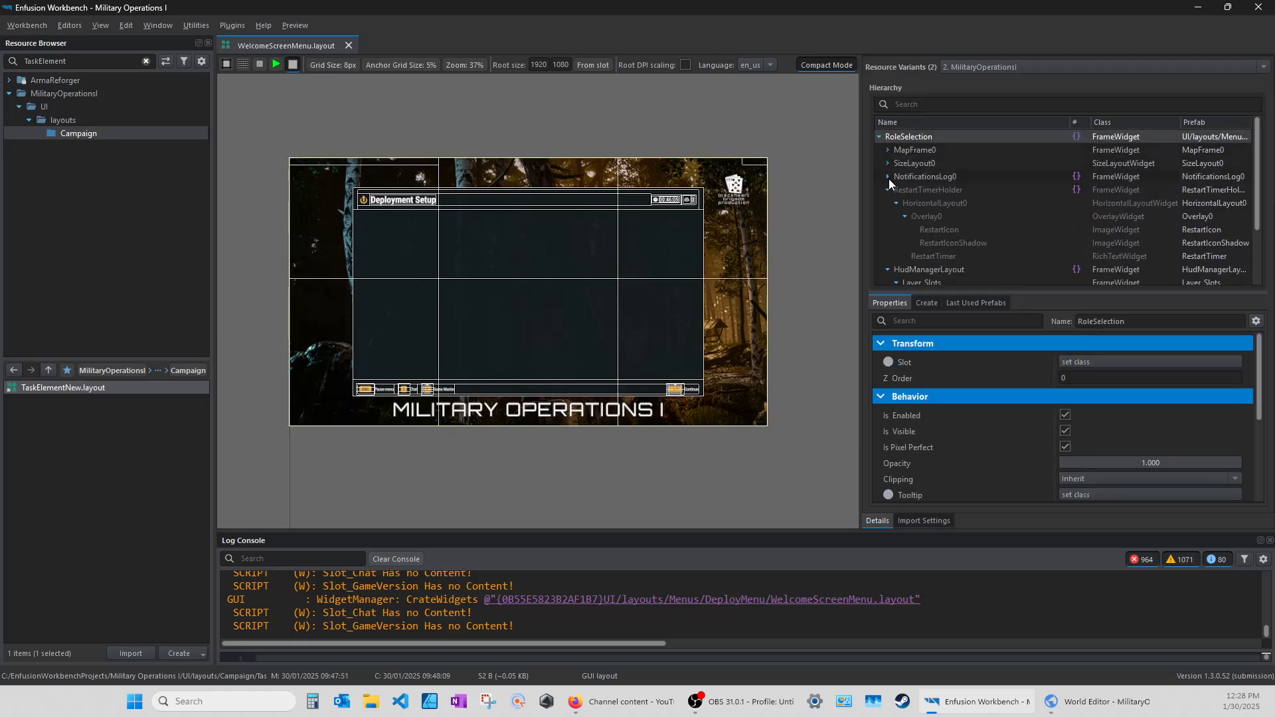
{"action": "left_click", "coordinate": [887, 189]}
{"action": "left_click", "coordinate": [887, 202]}
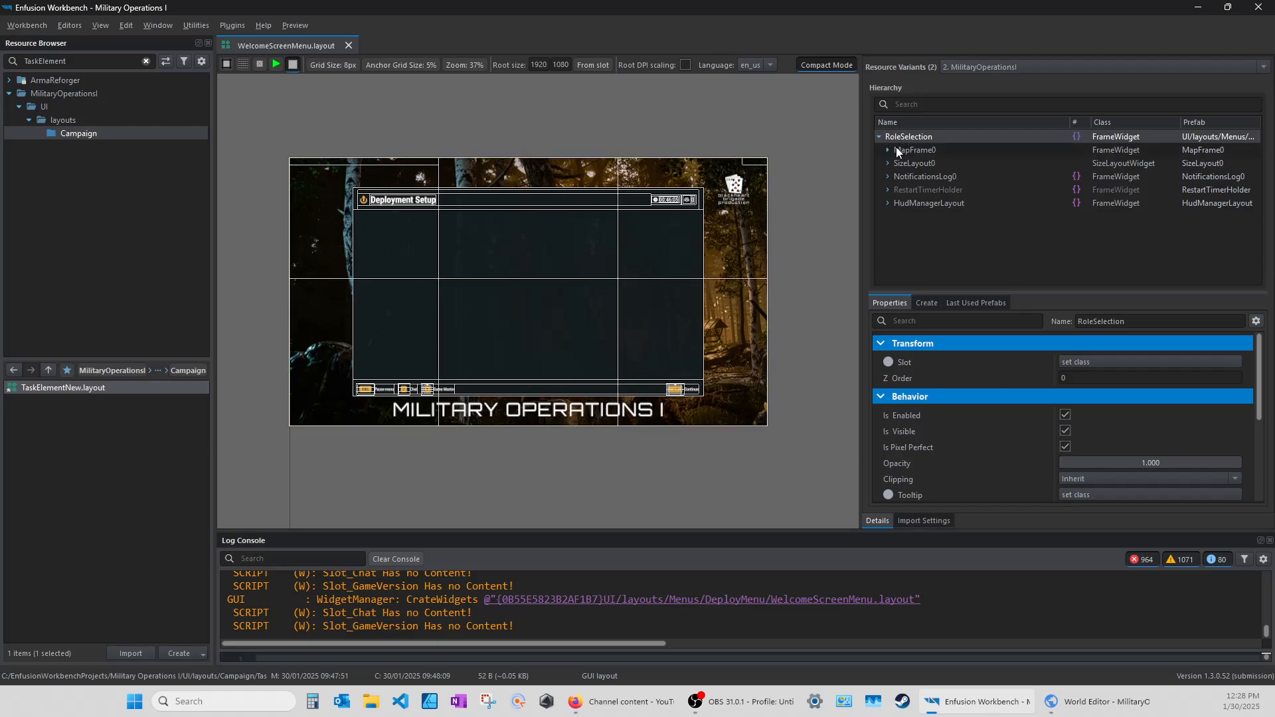
{"action": "left_click", "coordinate": [888, 148]}
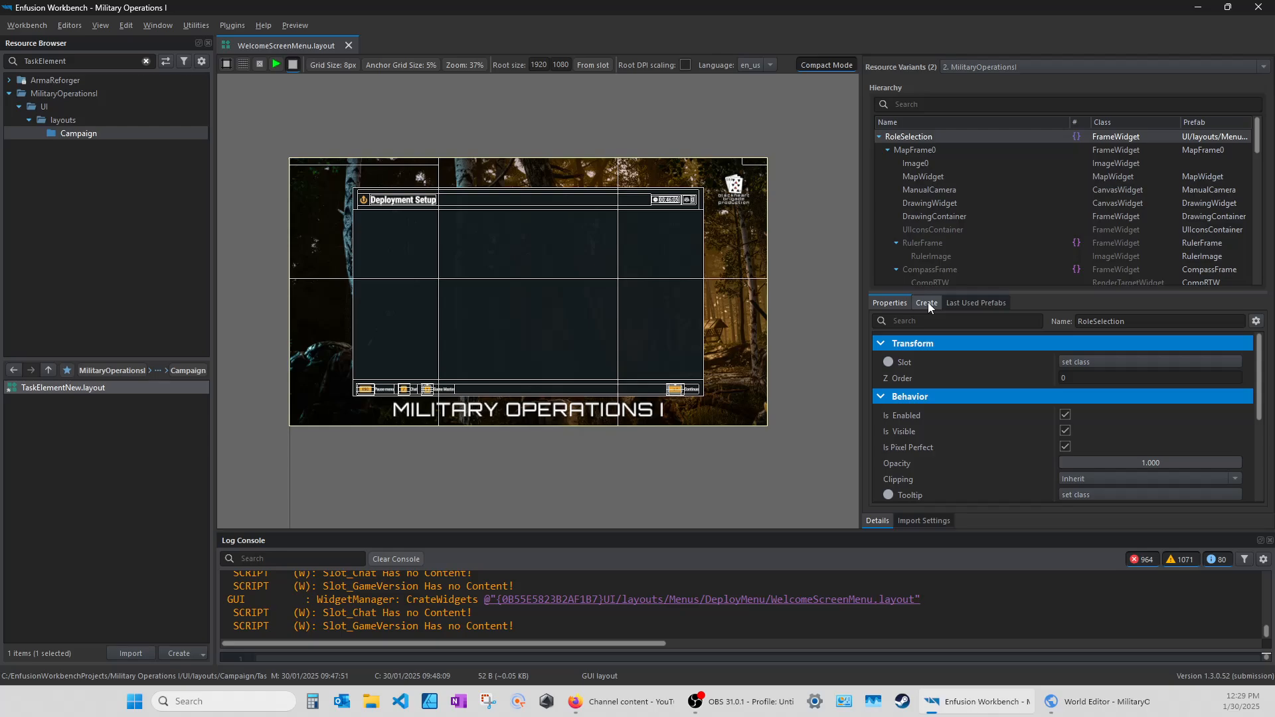
Add a new ImageWidget to the hierarchy, delete the resulting Image1, and reselect Image0
{"action": "left_click", "coordinate": [927, 302]}
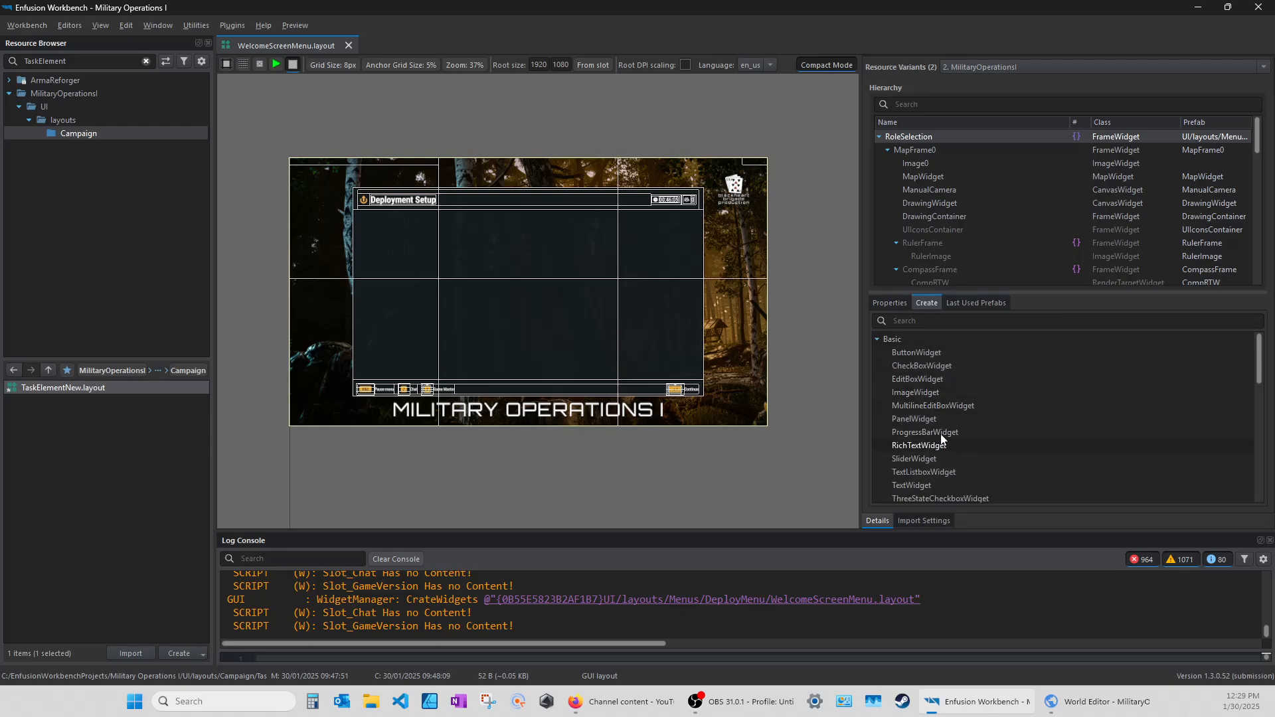
{"action": "left_click", "coordinate": [914, 394]}
{"action": "left_click_drag", "start_coordinate": [913, 393], "coordinate": [918, 151]}
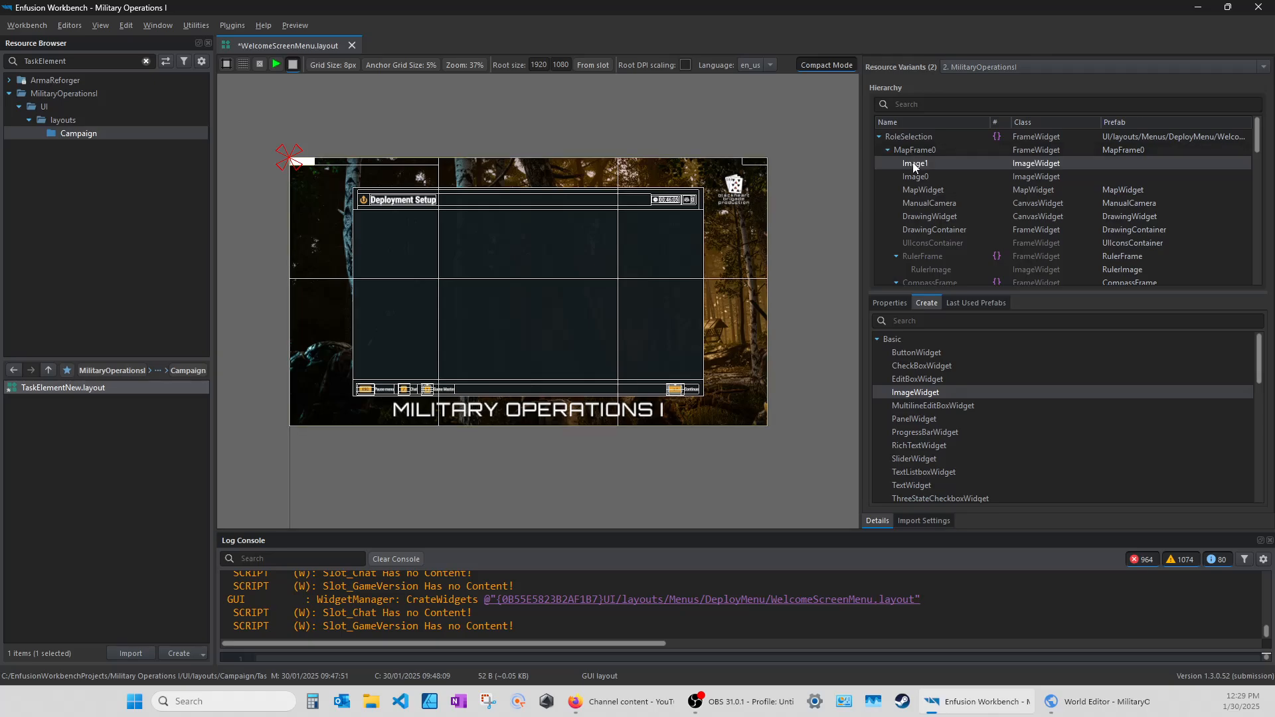
{"action": "right_click", "coordinate": [915, 162]}
{"action": "left_click", "coordinate": [940, 250]}
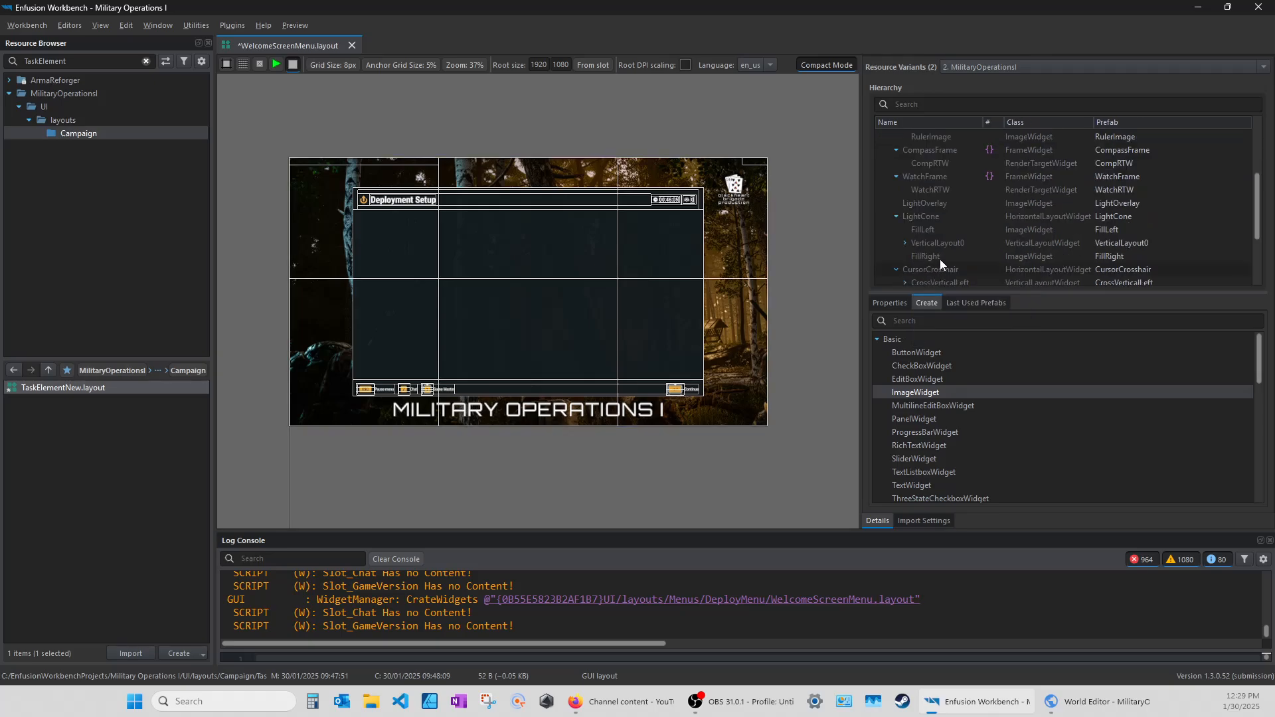
{"action": "scroll", "coordinate": [952, 207], "scroll_direction": "up", "scroll_amount": 3}
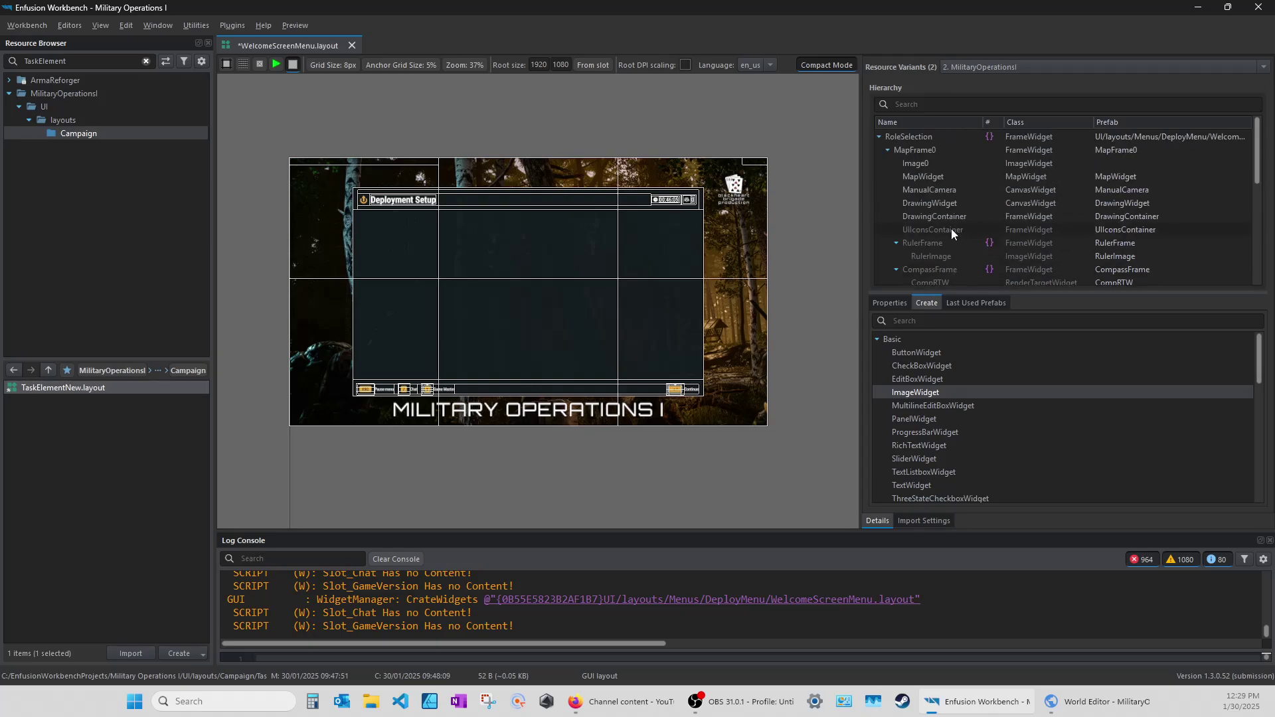
{"action": "left_click", "coordinate": [918, 163]}
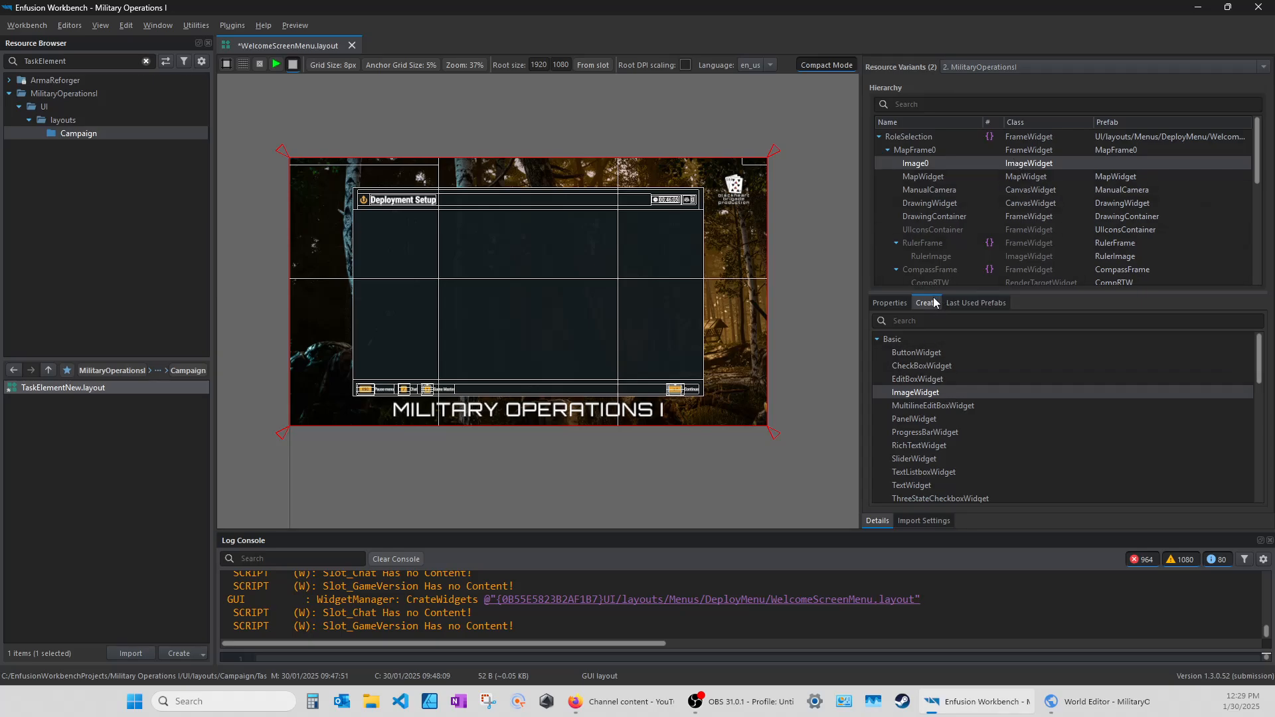
Show Image0's properties and collapse the Transform, Behavior and Appearance sections
{"action": "left_click", "coordinate": [890, 302]}
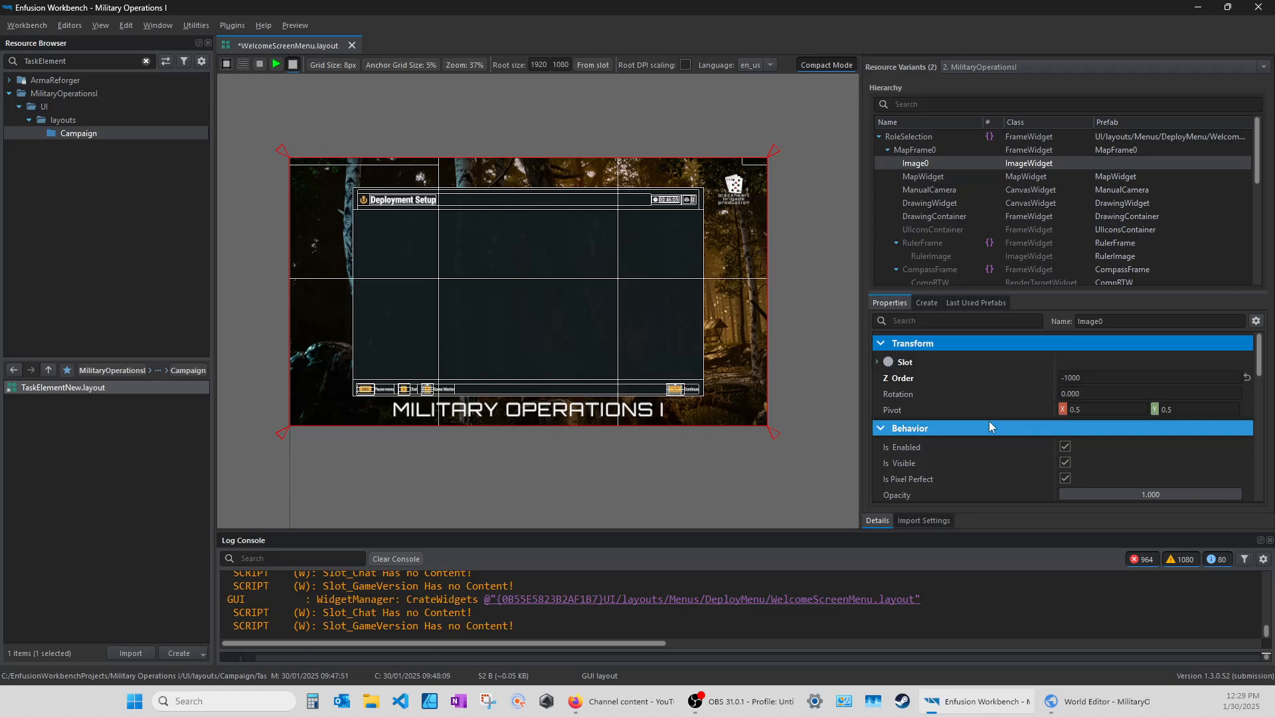
{"action": "scroll", "coordinate": [969, 401], "scroll_direction": "down", "scroll_amount": 2}
{"action": "scroll", "coordinate": [960, 413], "scroll_direction": "up", "scroll_amount": 2}
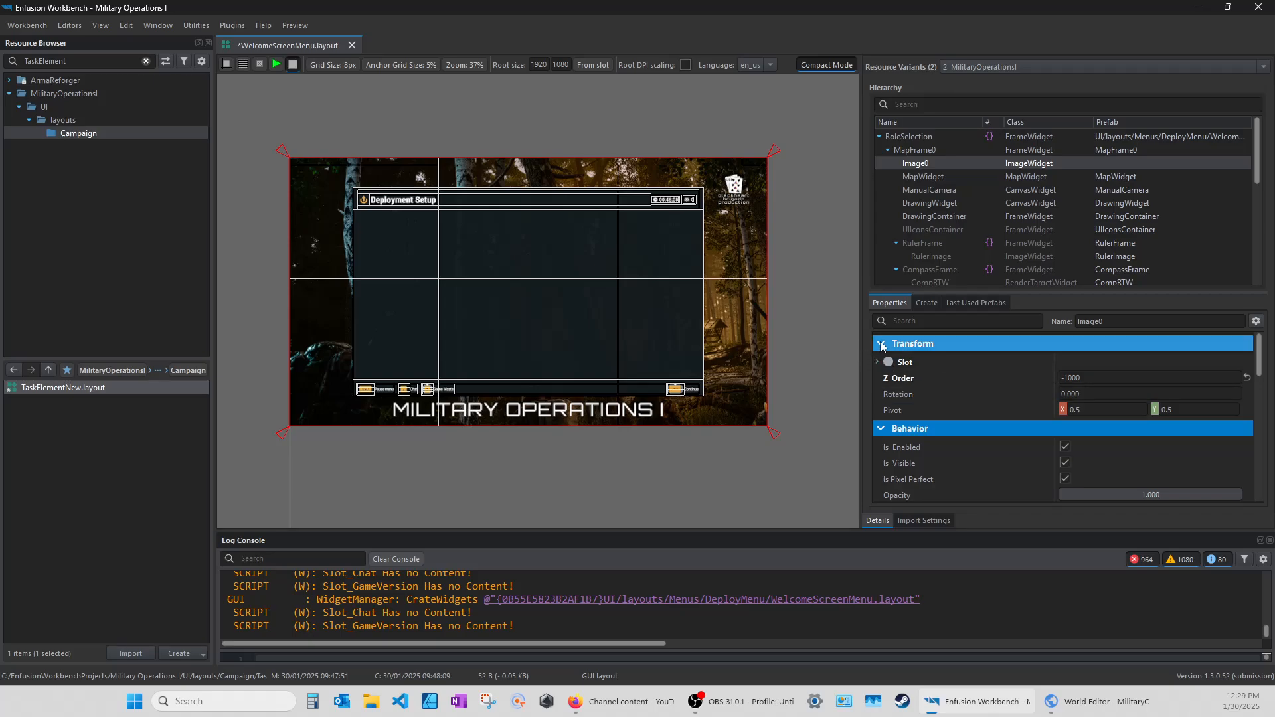
{"action": "left_click", "coordinate": [880, 343]}
{"action": "left_click", "coordinate": [881, 385]}
{"action": "left_click", "coordinate": [880, 407]}
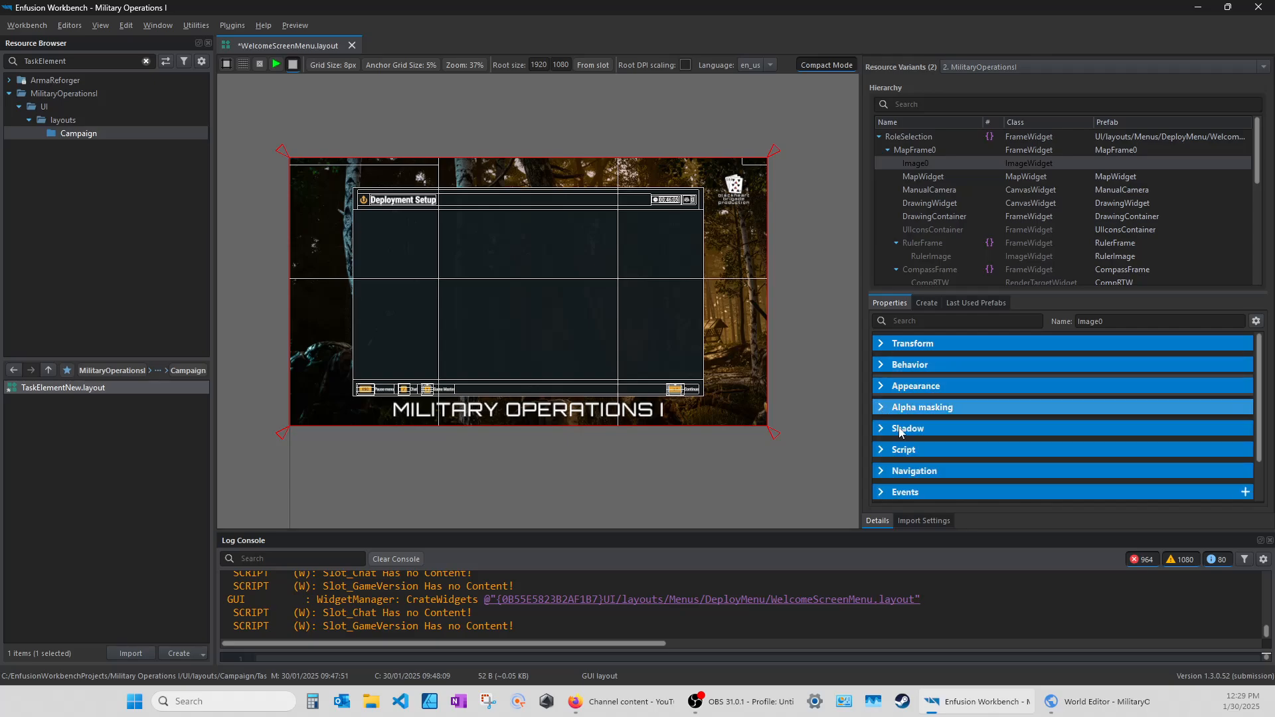
{"action": "left_click", "coordinate": [880, 365]}
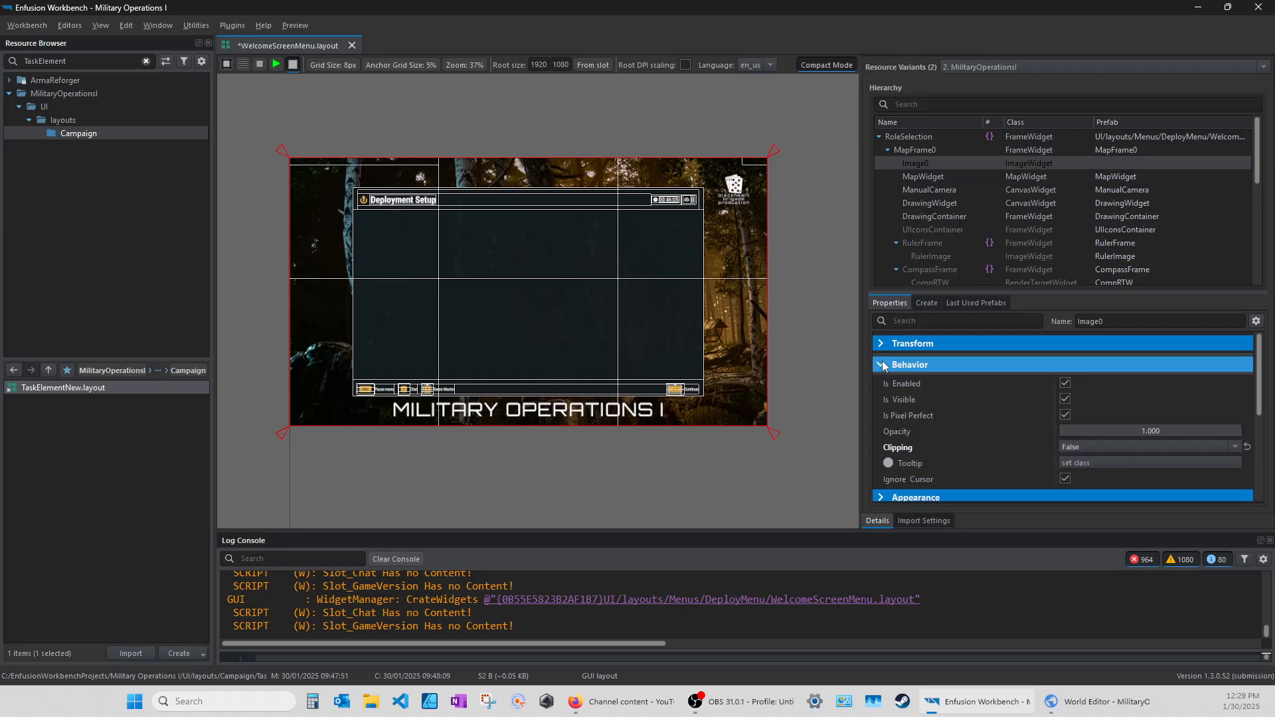
{"action": "left_click", "coordinate": [881, 366]}
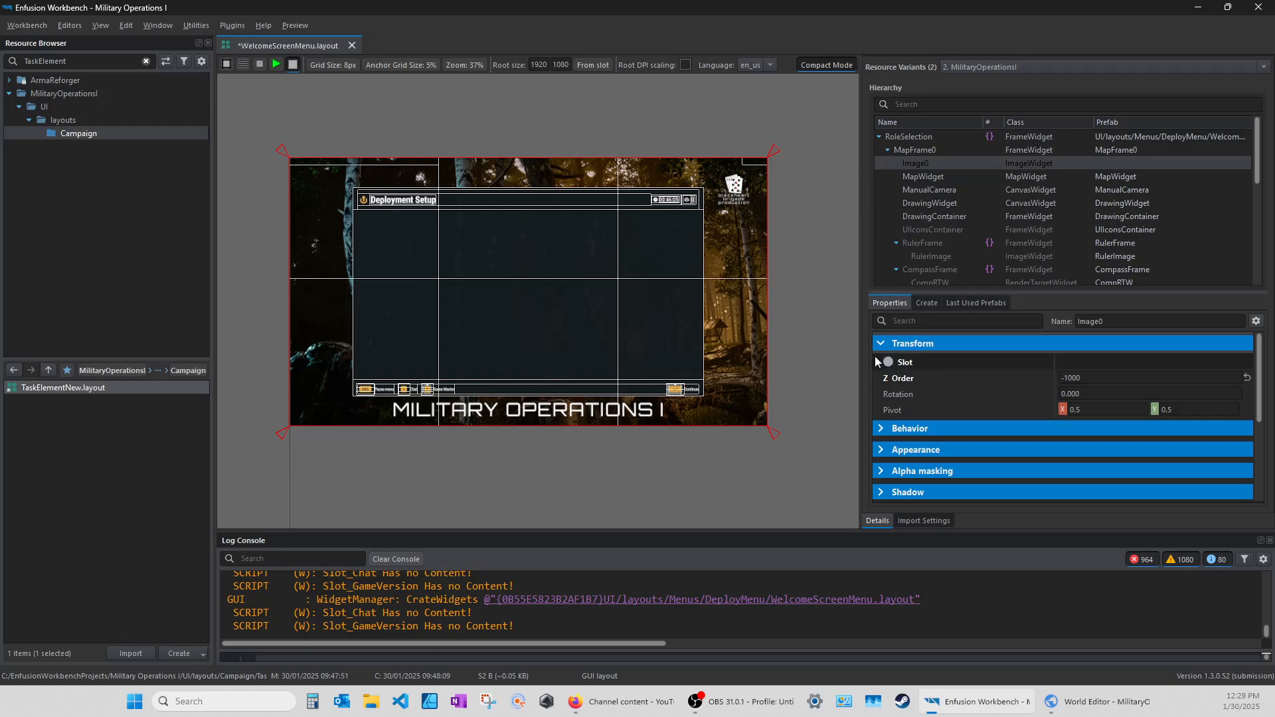
Inspect Image0's Slot anchor values (0,0,1,1), then collapse Anchor and Slot again
{"action": "left_click", "coordinate": [882, 362]}
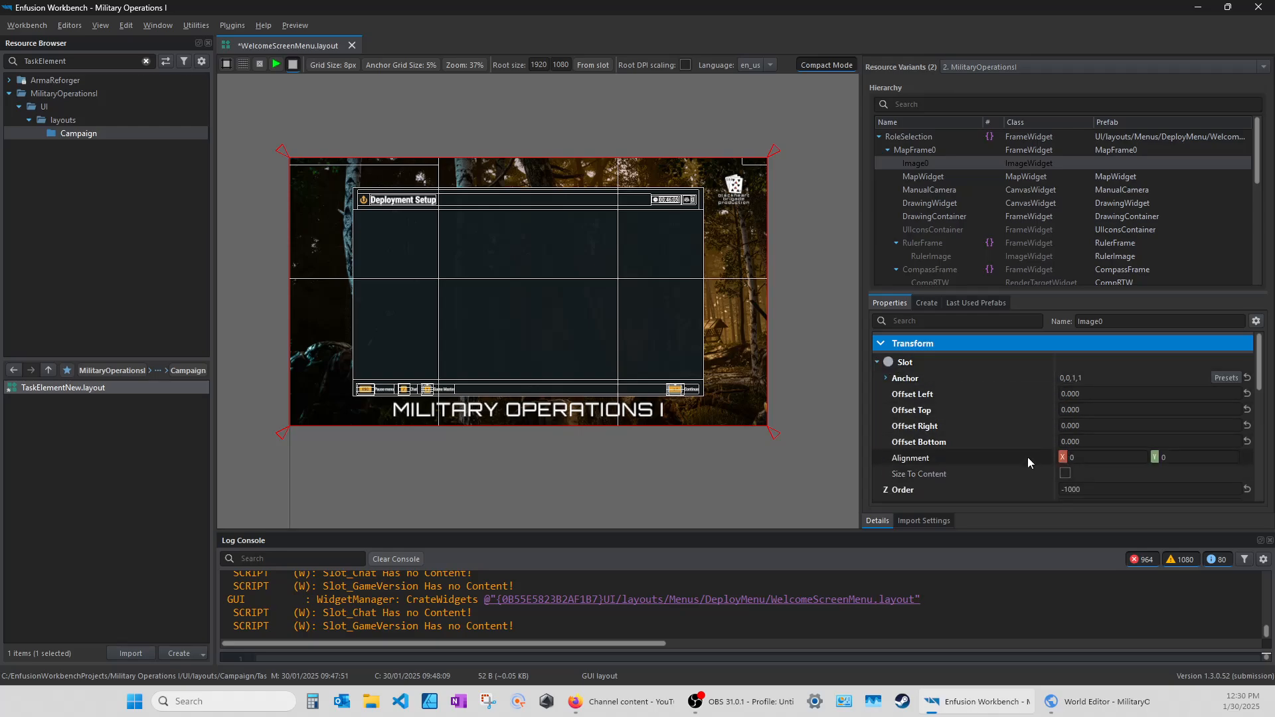
{"action": "left_click", "coordinate": [887, 378]}
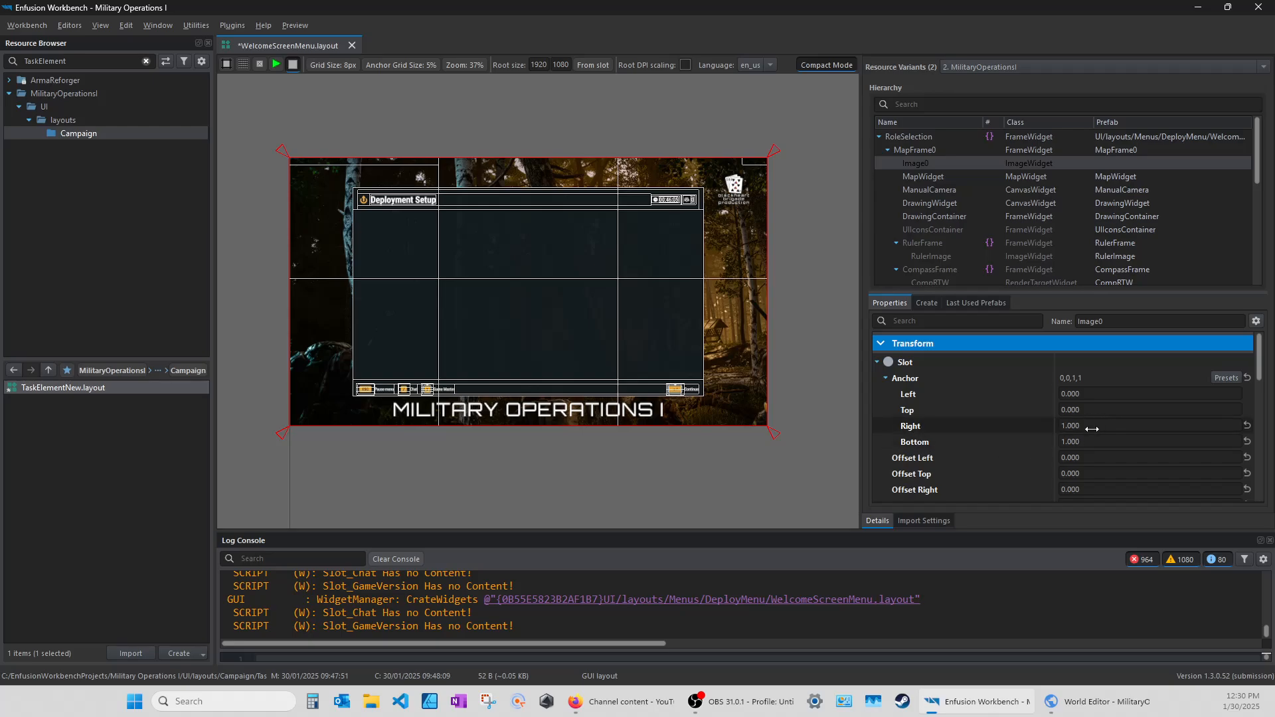
{"action": "left_click", "coordinate": [885, 378]}
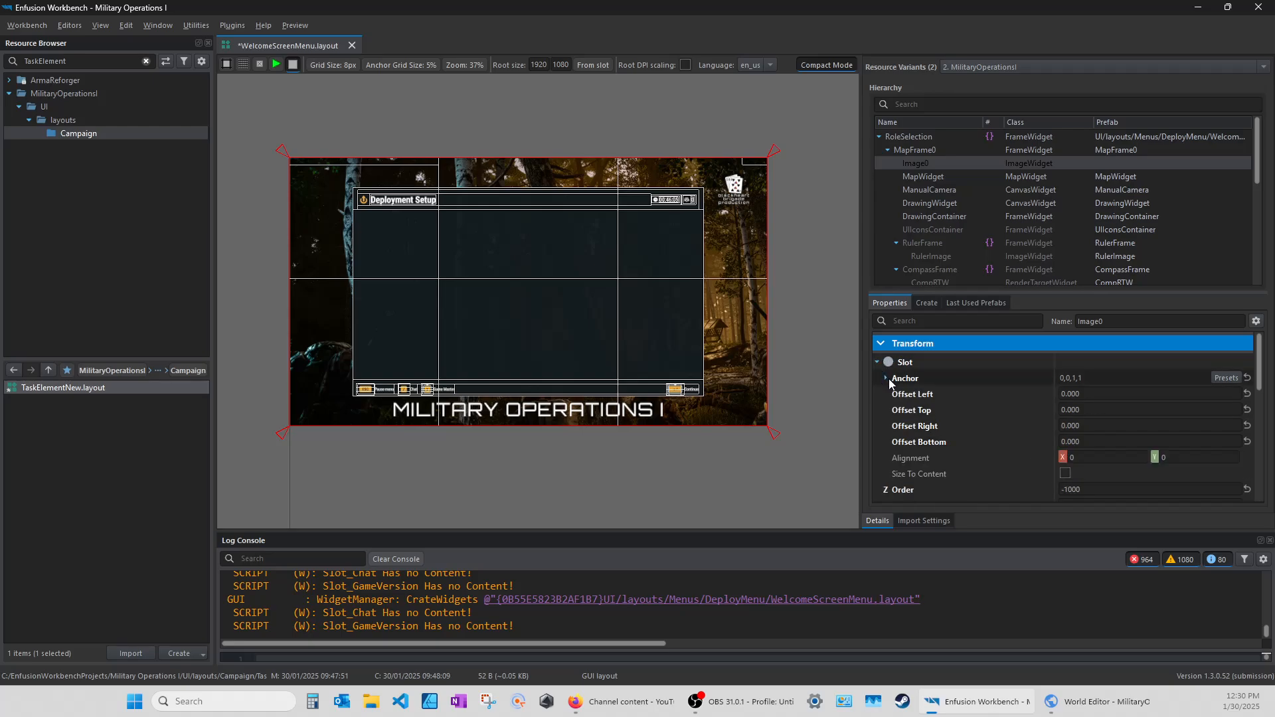
{"action": "left_click", "coordinate": [880, 362]}
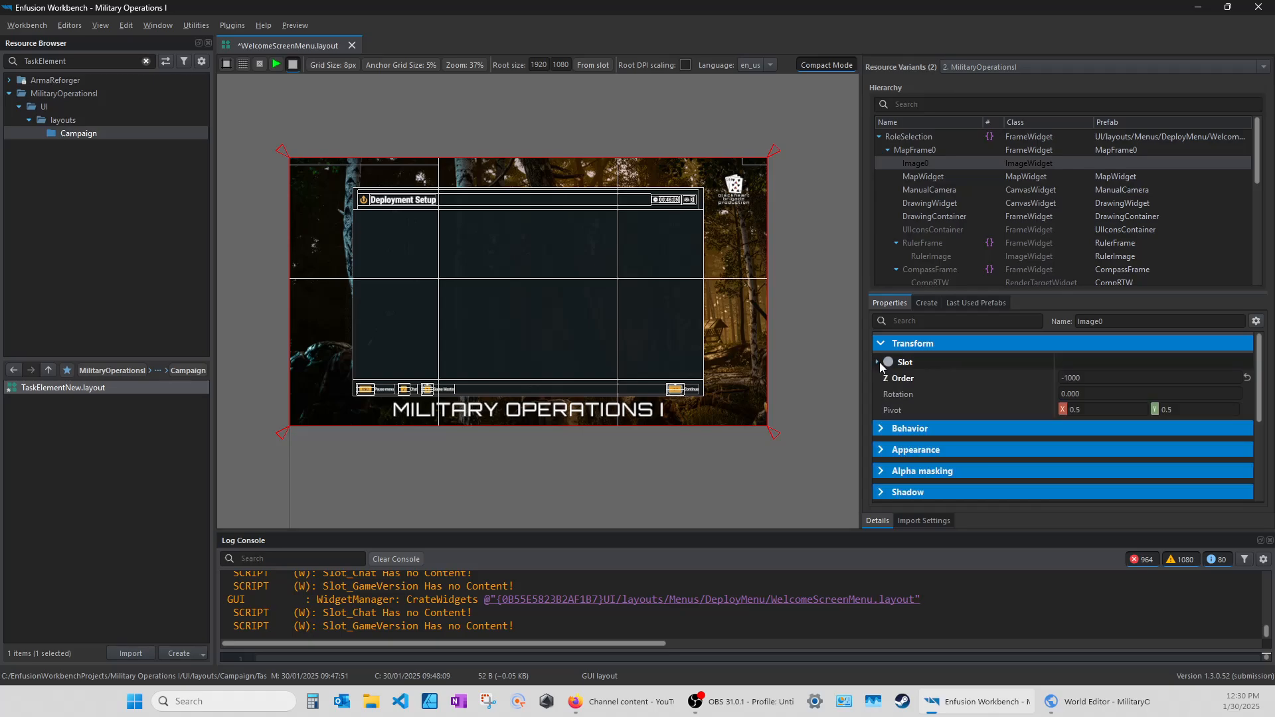
{"action": "left_click", "coordinate": [882, 451]}
{"action": "scroll", "coordinate": [1010, 468], "scroll_direction": "down", "scroll_amount": 4}
{"action": "scroll", "coordinate": [998, 434], "scroll_direction": "down", "scroll_amount": 2}
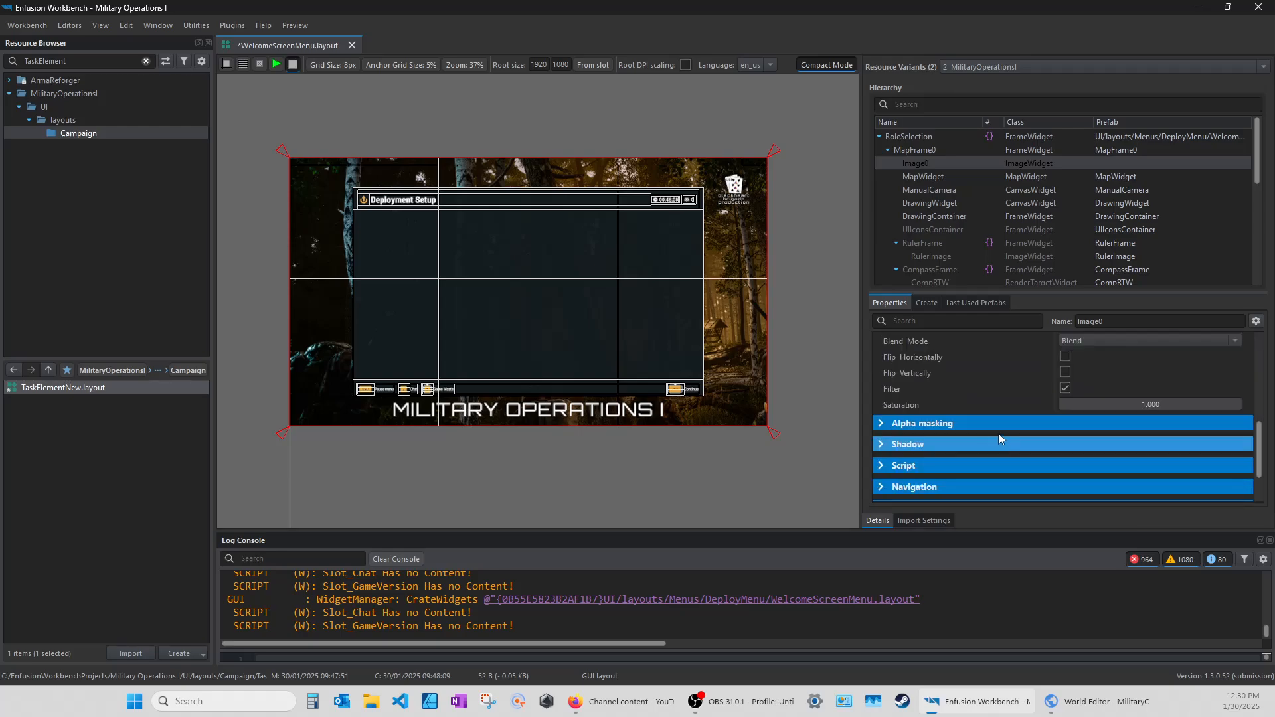
{"action": "scroll", "coordinate": [999, 433], "scroll_direction": "up", "scroll_amount": 2}
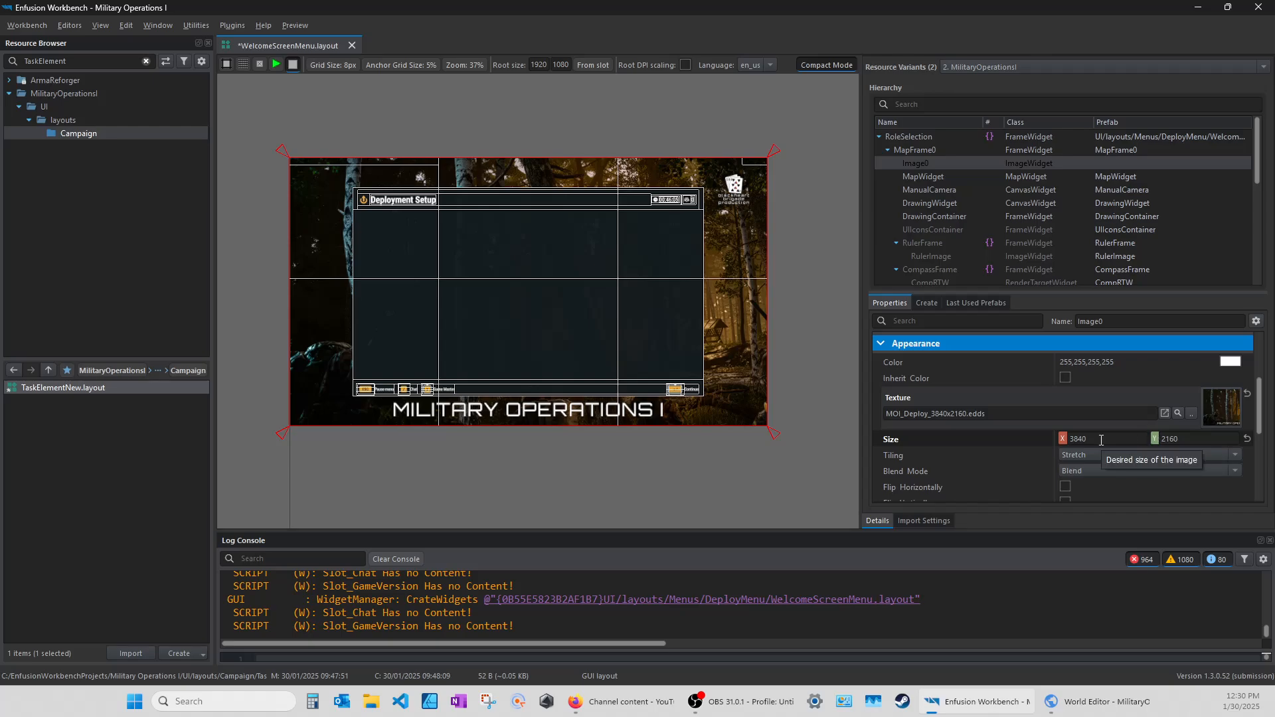
{"action": "scroll", "coordinate": [957, 398], "scroll_direction": "down", "scroll_amount": 2}
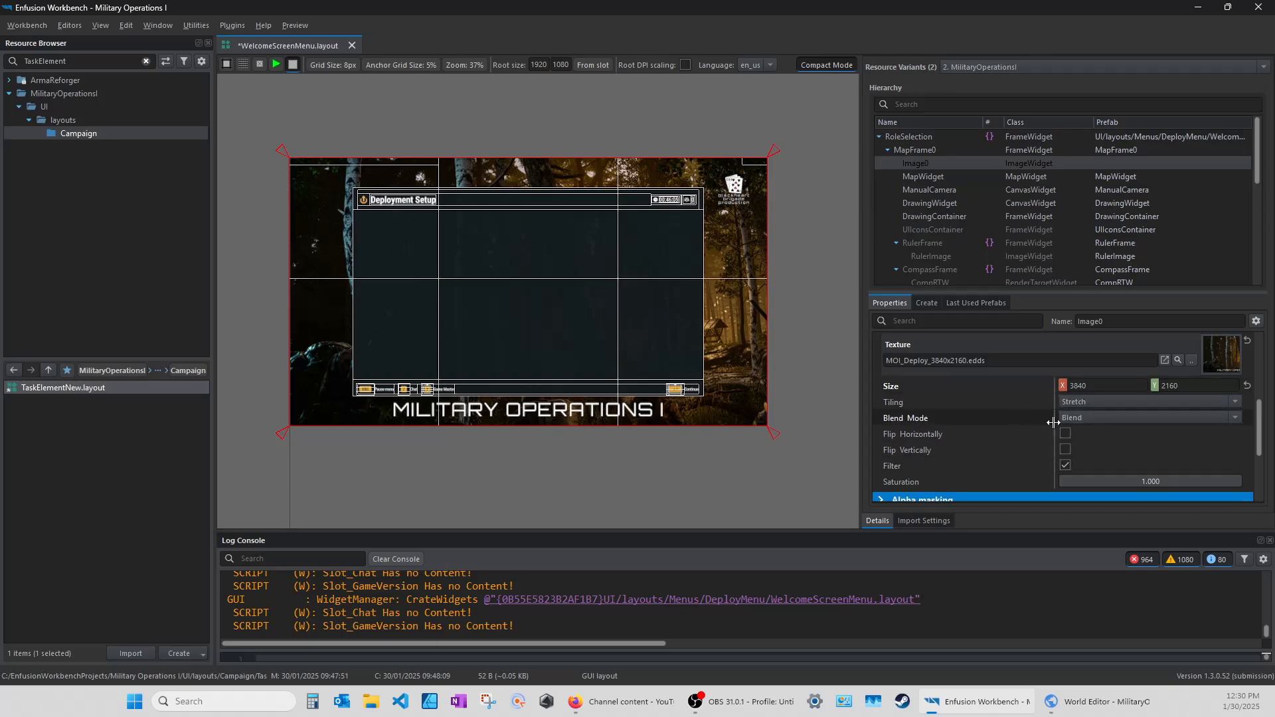
{"action": "scroll", "coordinate": [1074, 438], "scroll_direction": "up", "scroll_amount": 3}
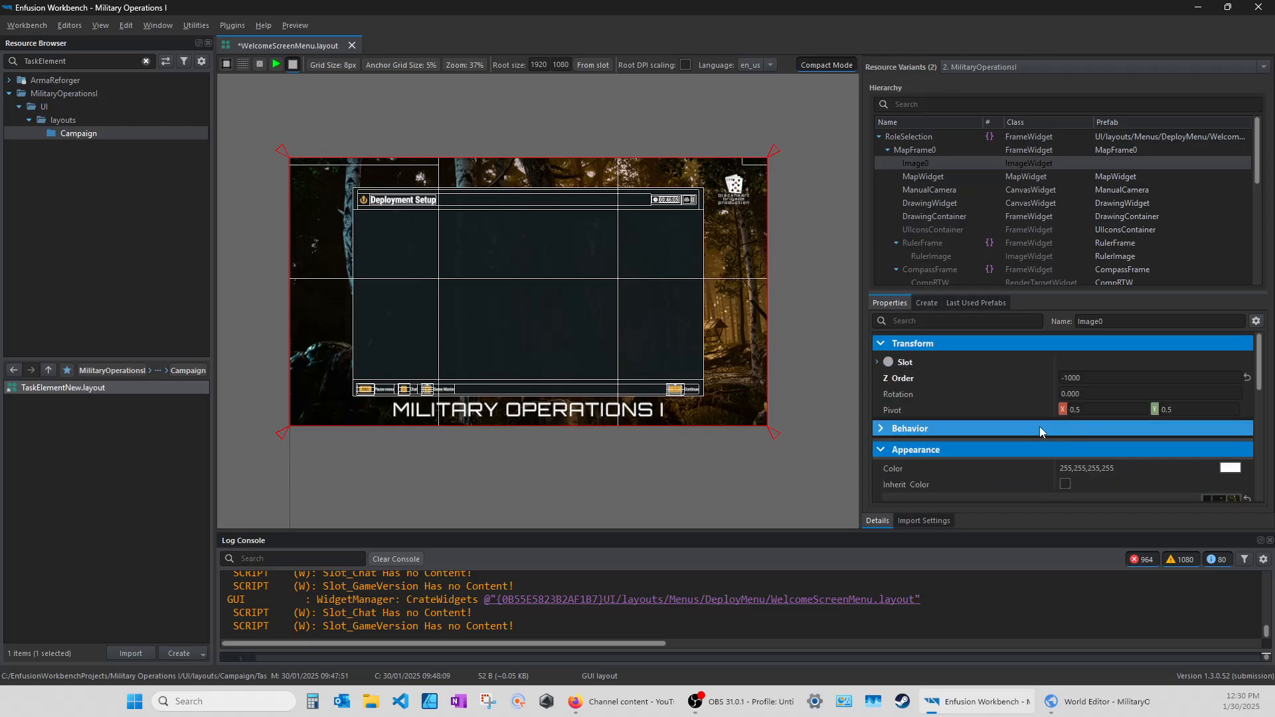
{"action": "scroll", "coordinate": [996, 409], "scroll_direction": "down", "scroll_amount": 2}
{"action": "left_click", "coordinate": [882, 343]}
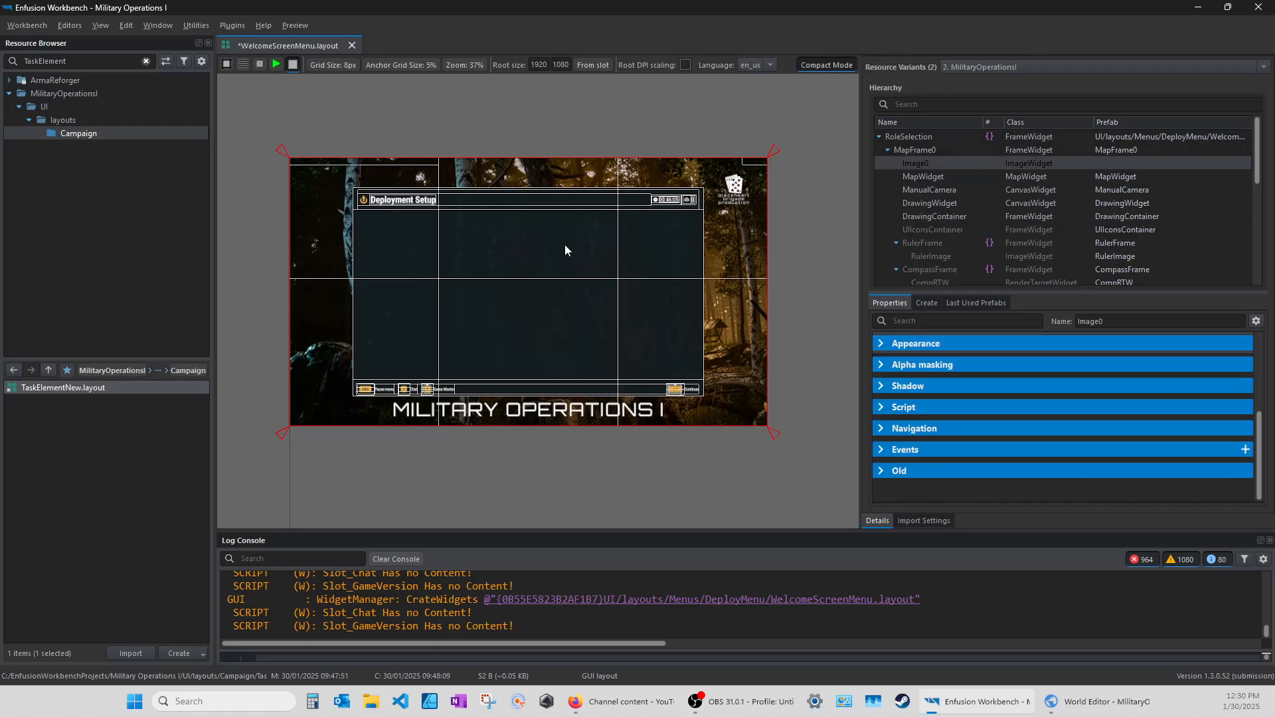
{"action": "left_click", "coordinate": [915, 178]}
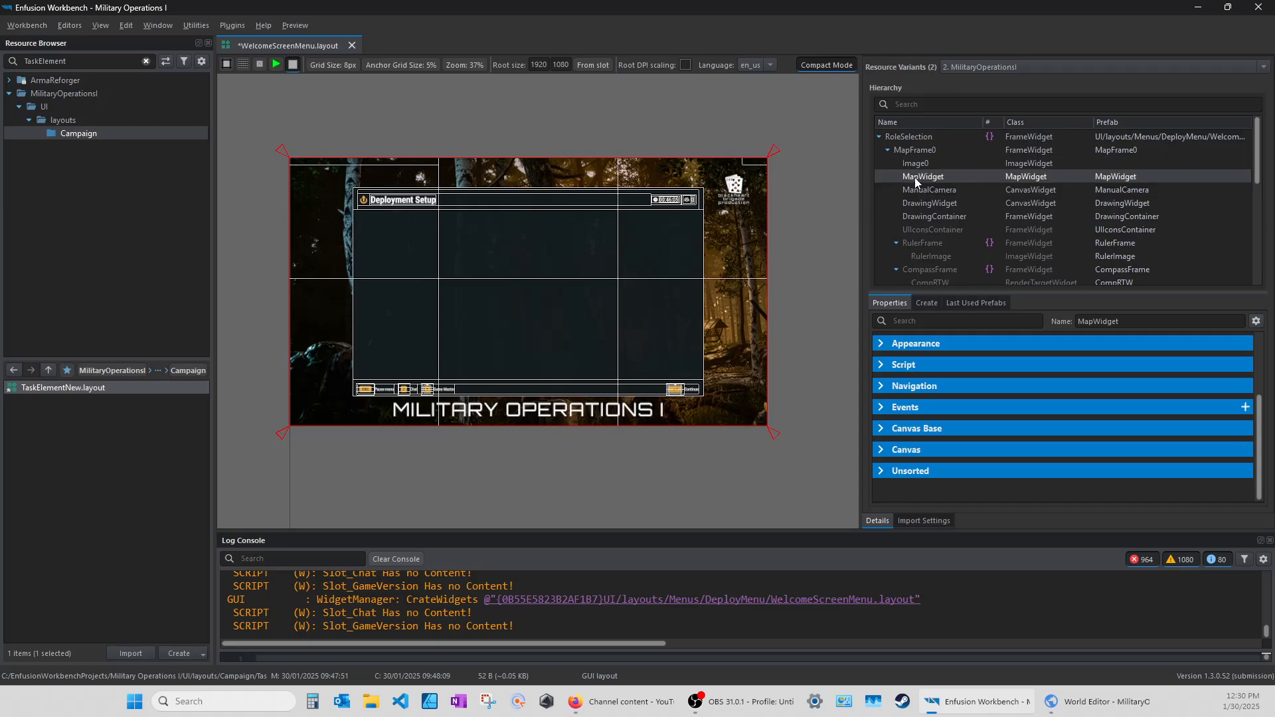
{"action": "left_click", "coordinate": [877, 388]}
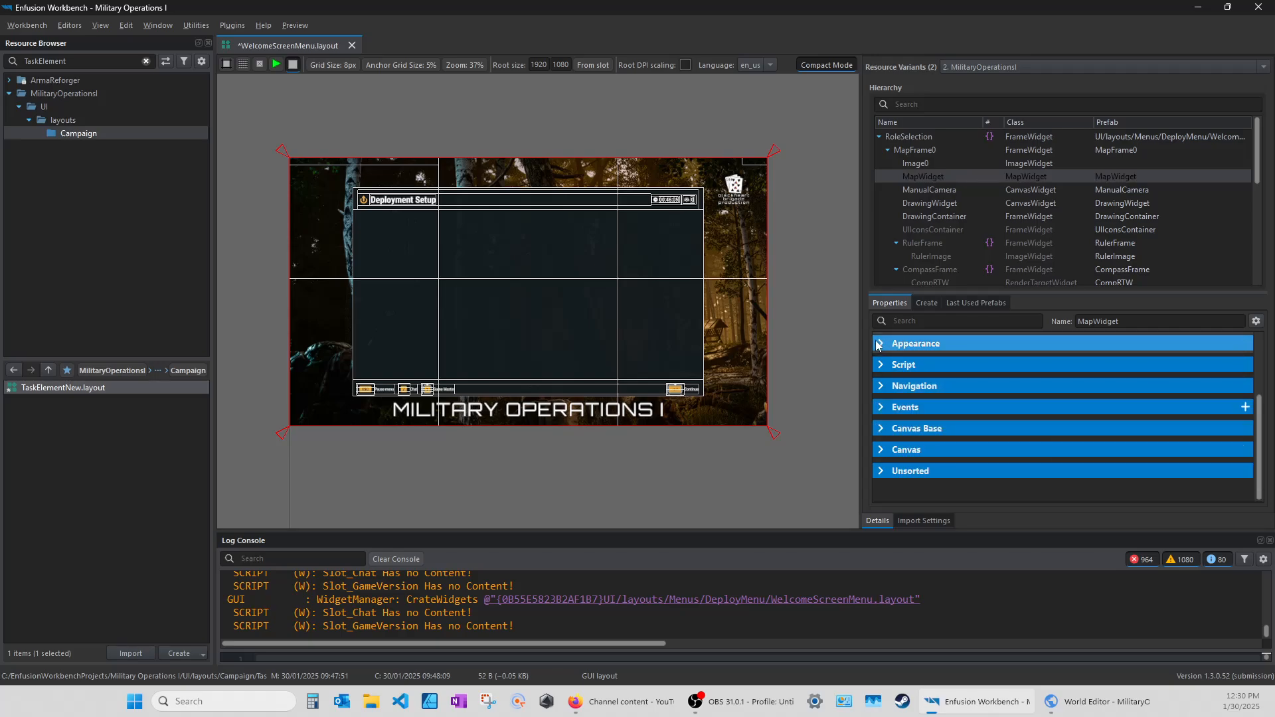
{"action": "left_click", "coordinate": [880, 344]}
{"action": "left_click", "coordinate": [881, 397]}
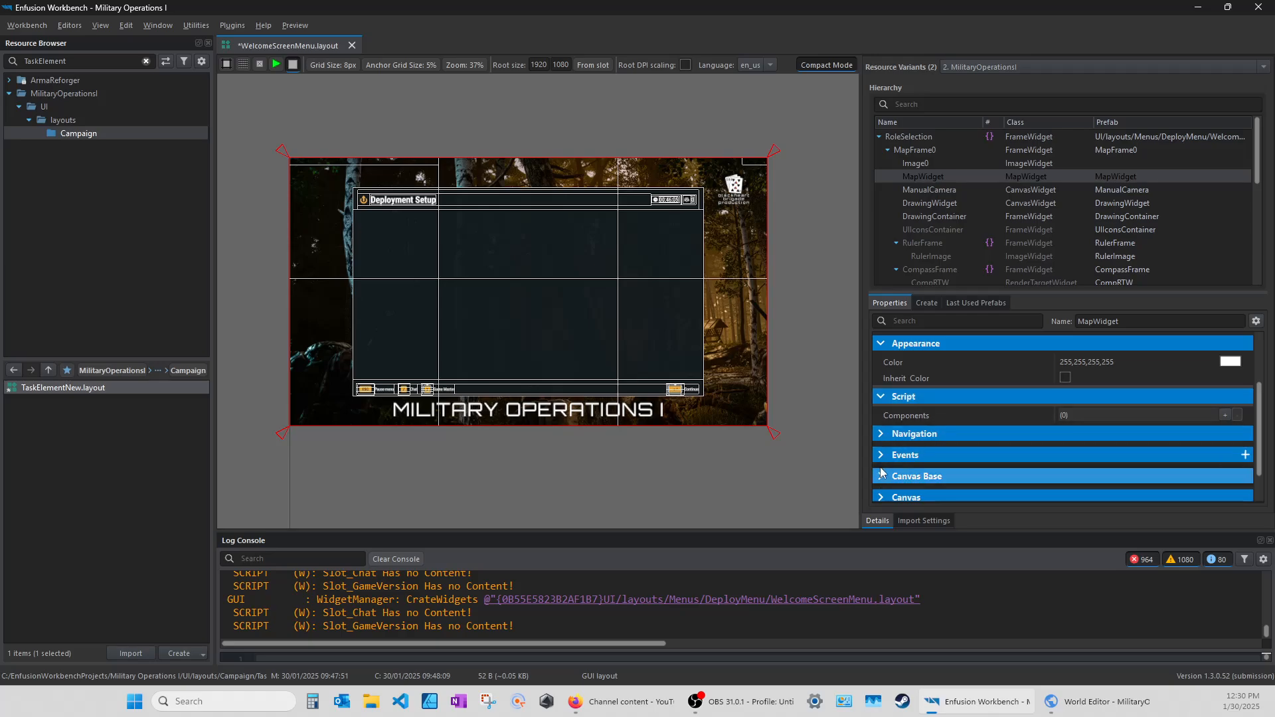
{"action": "scroll", "coordinate": [885, 460], "scroll_direction": "down", "scroll_amount": 1}
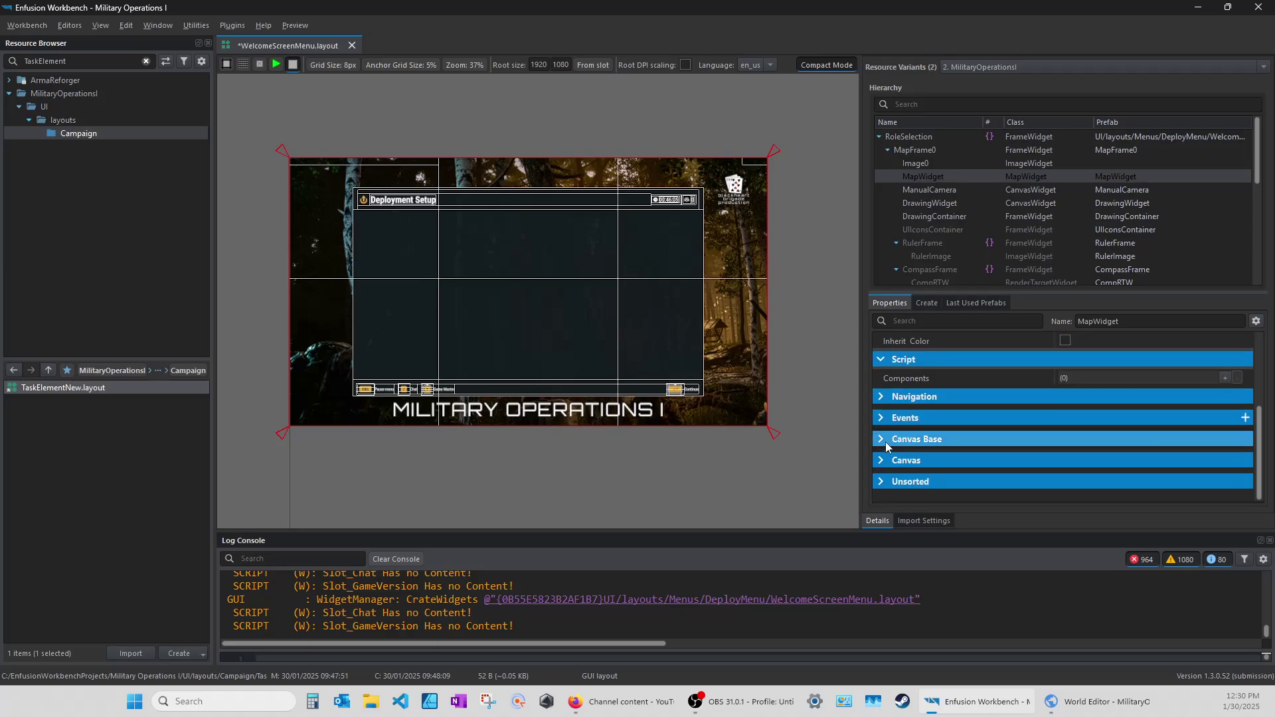
{"action": "left_click", "coordinate": [883, 484]}
{"action": "scroll", "coordinate": [883, 485], "scroll_direction": "down", "scroll_amount": 3}
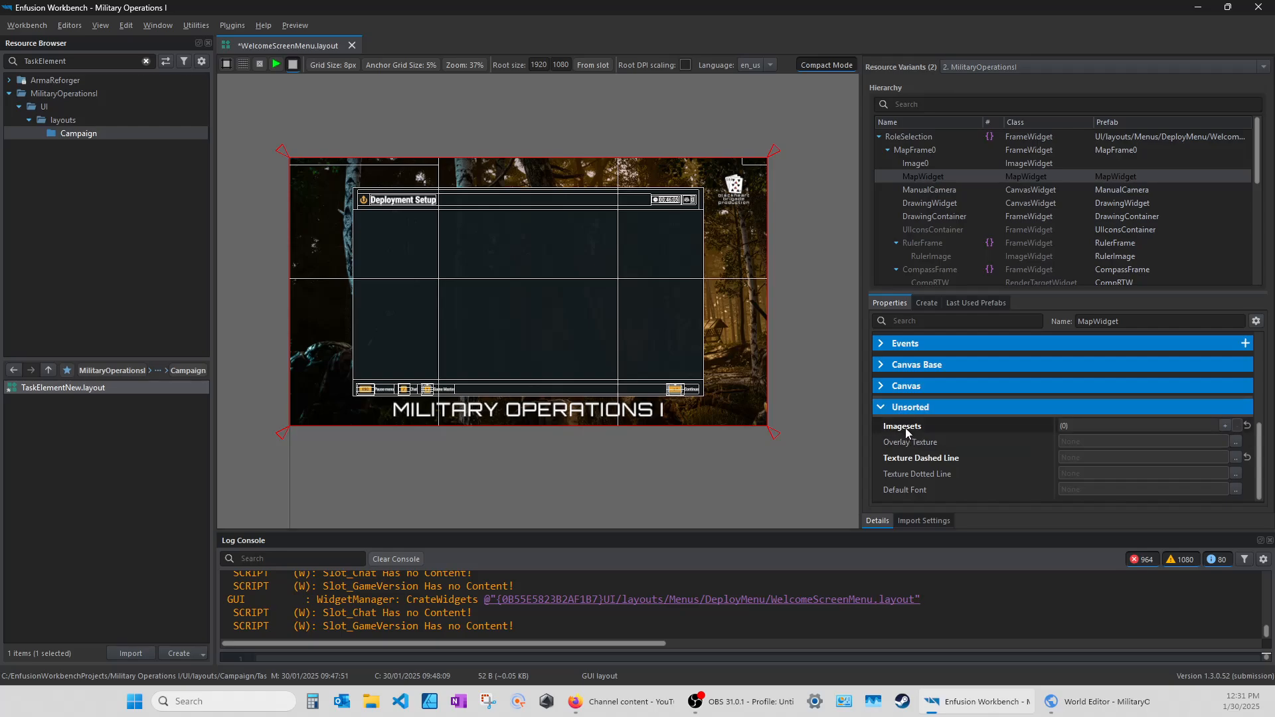
{"action": "scroll", "coordinate": [905, 428], "scroll_direction": "up", "scroll_amount": 3}
{"action": "scroll", "coordinate": [906, 427], "scroll_direction": "down", "scroll_amount": 2}
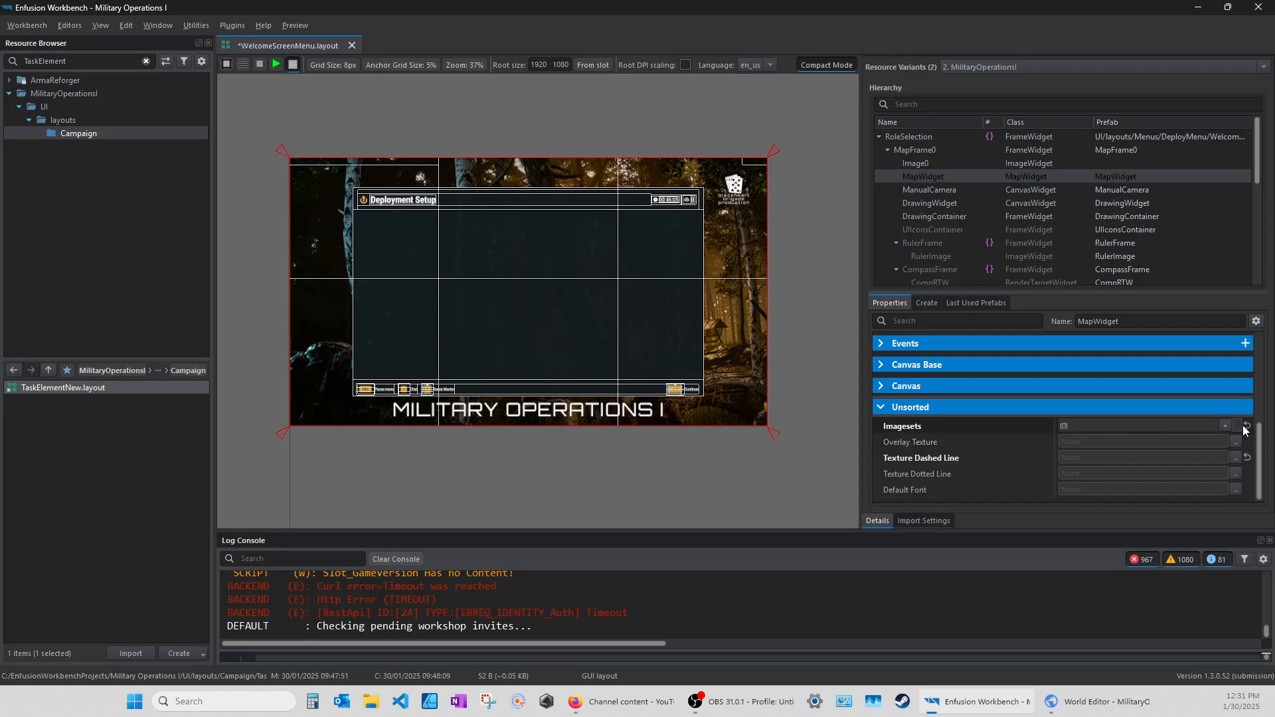
{"action": "left_click", "coordinate": [879, 407]}
{"action": "scroll", "coordinate": [887, 458], "scroll_direction": "up", "scroll_amount": 3}
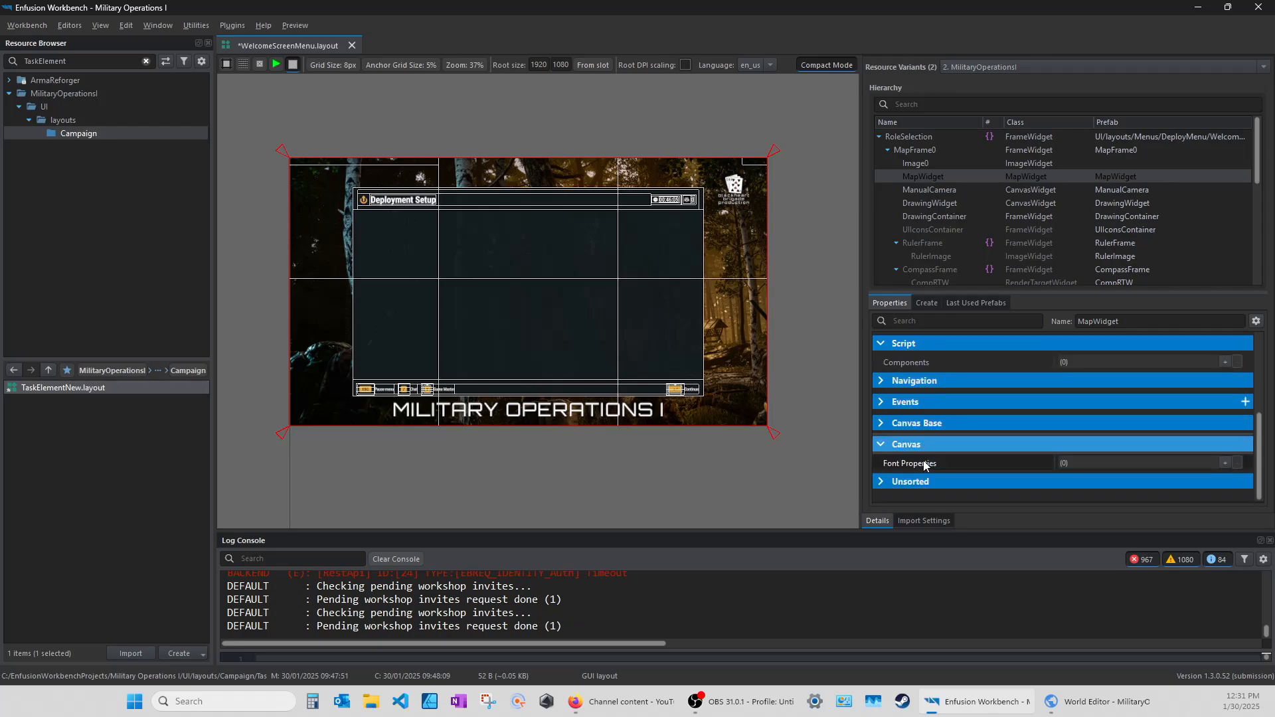
{"action": "scroll", "coordinate": [887, 474], "scroll_direction": "up", "scroll_amount": 1}
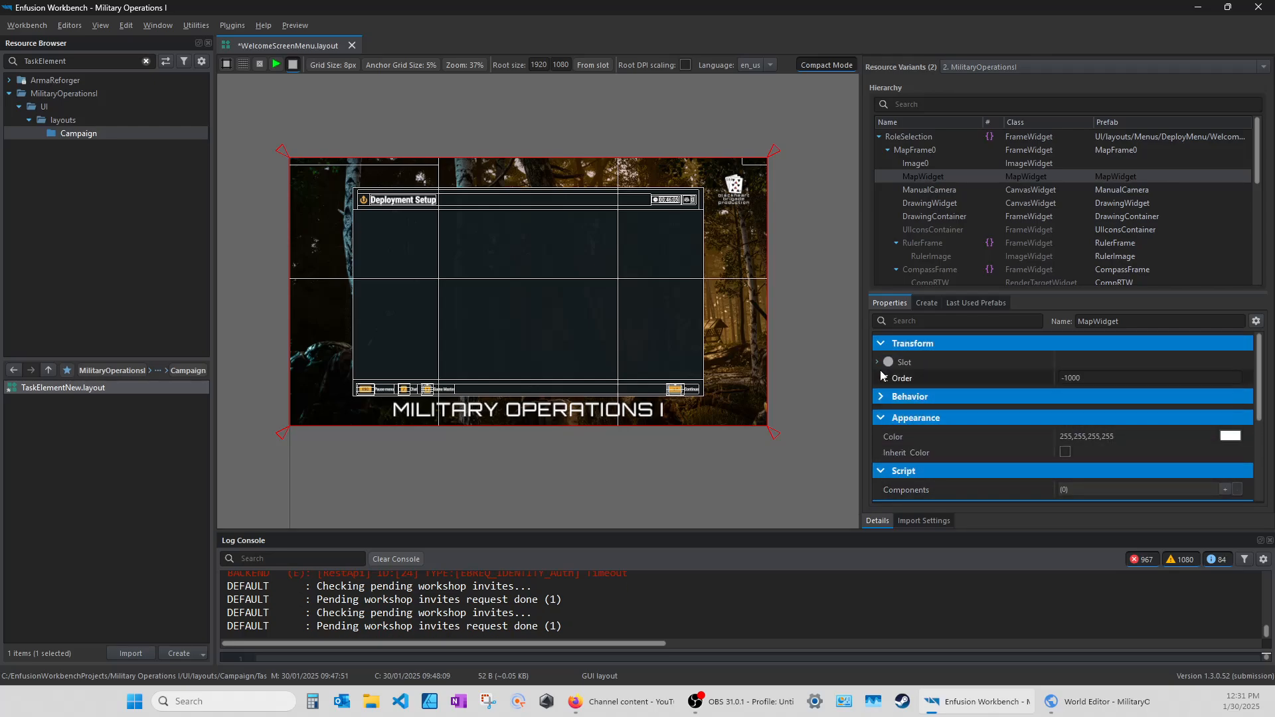
Expand MapWidget's Behavior section and toggle its enabled, visible and pixel-perfect flags
{"action": "left_click", "coordinate": [880, 395]}
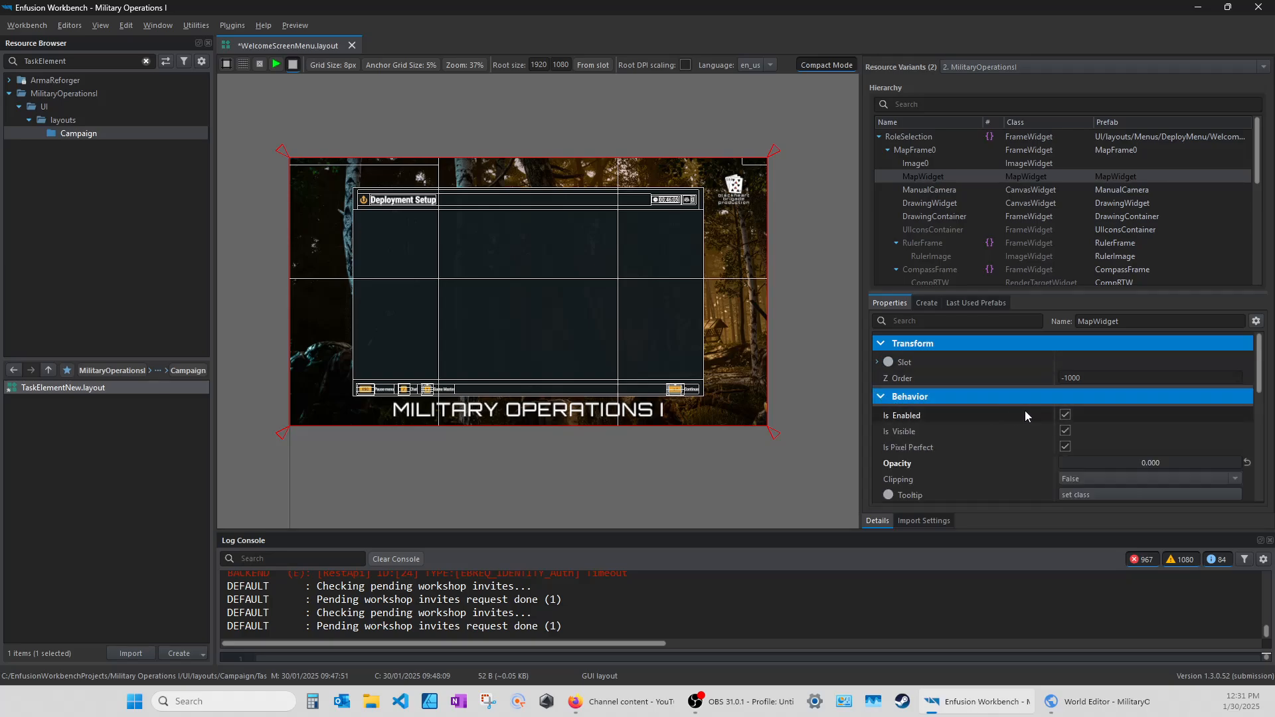
{"action": "left_click", "coordinate": [1065, 417]}
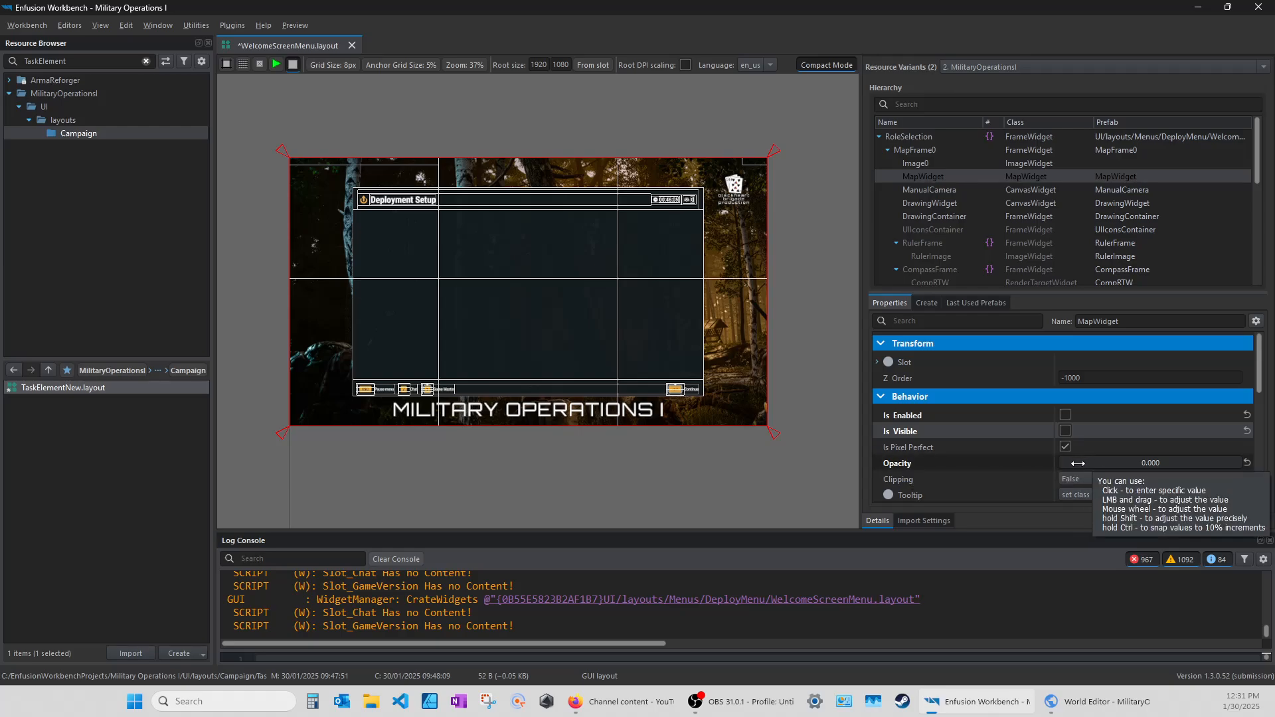
{"action": "left_click", "coordinate": [1064, 430]}
{"action": "left_click", "coordinate": [1066, 415]}
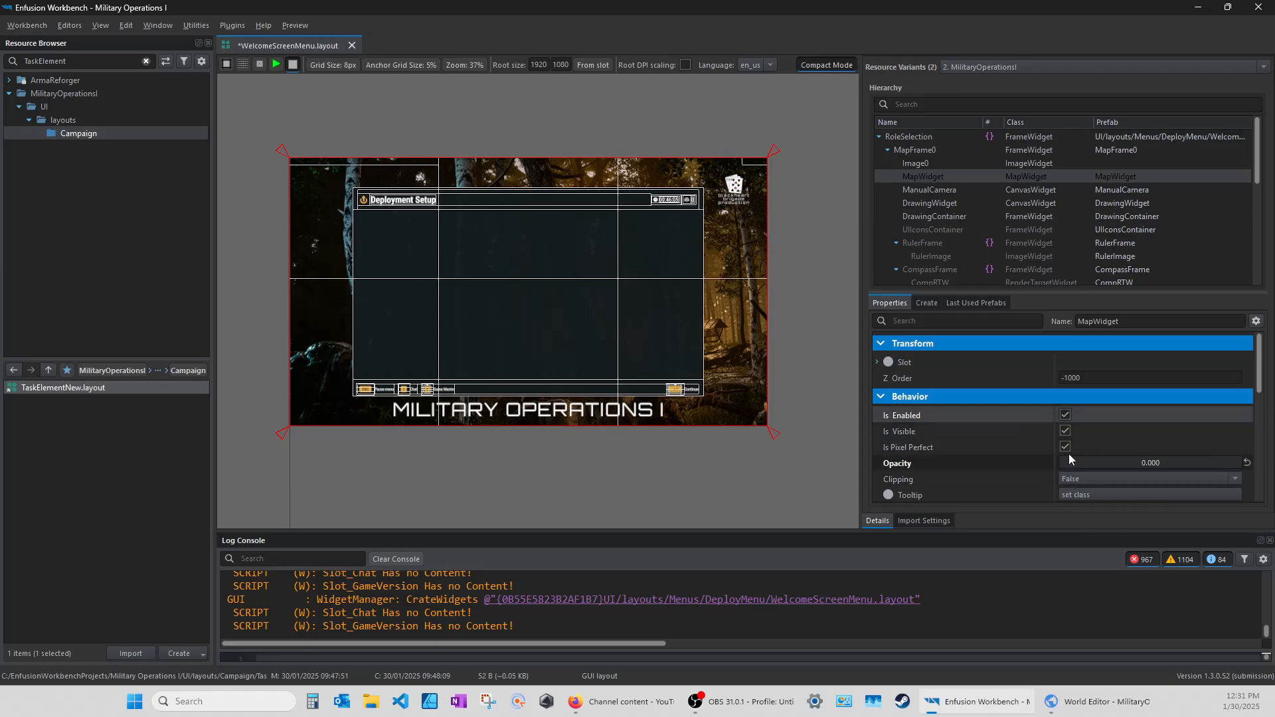
{"action": "left_click", "coordinate": [1065, 446]}
{"action": "mouse_move", "coordinate": [1065, 430]}
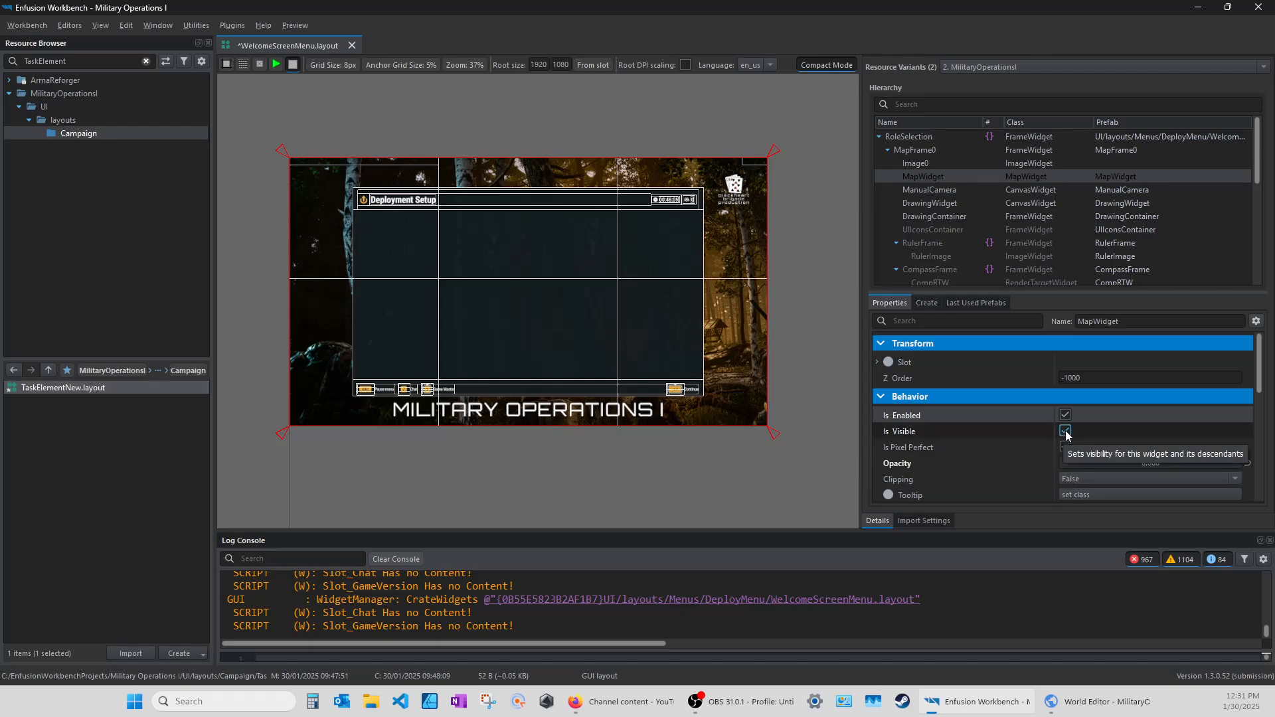
Leave the MapWidget hidden and disabled, and expand its Unsorted settings
{"action": "left_click", "coordinate": [1064, 431]}
{"action": "left_click", "coordinate": [1064, 447]}
{"action": "scroll", "coordinate": [999, 452], "scroll_direction": "down", "scroll_amount": 3}
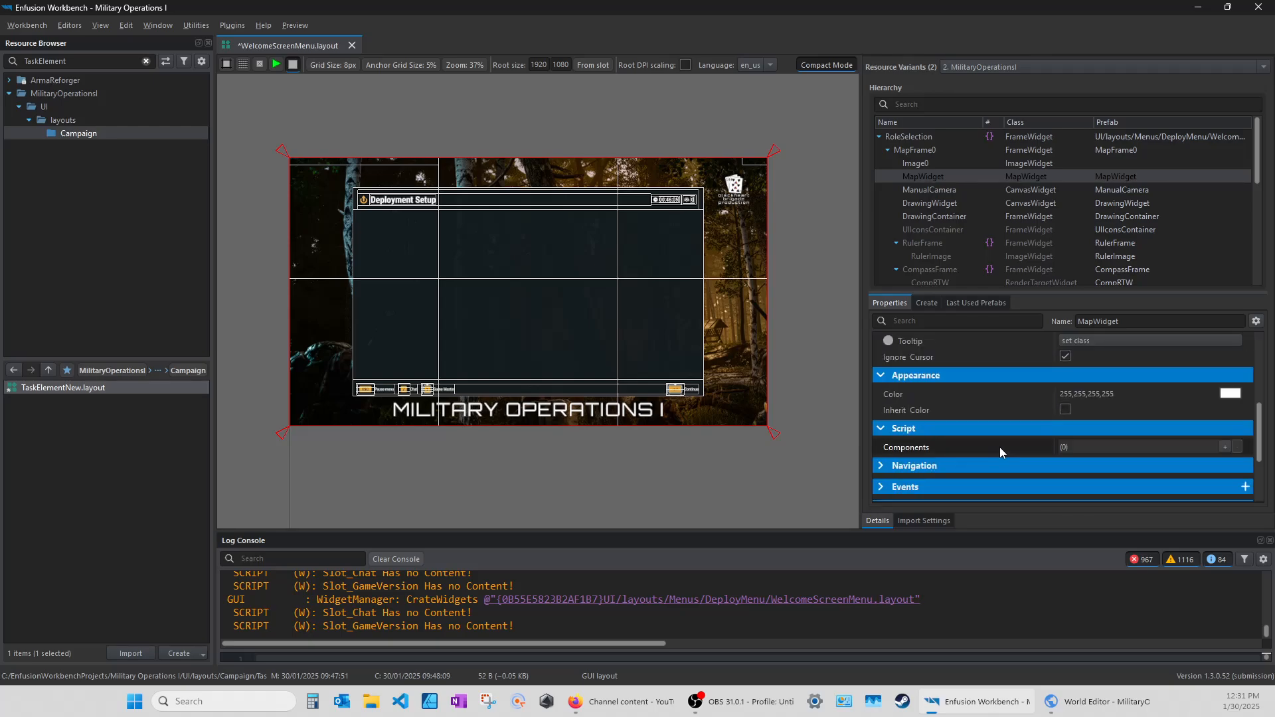
{"action": "scroll", "coordinate": [999, 447], "scroll_direction": "down", "scroll_amount": 3}
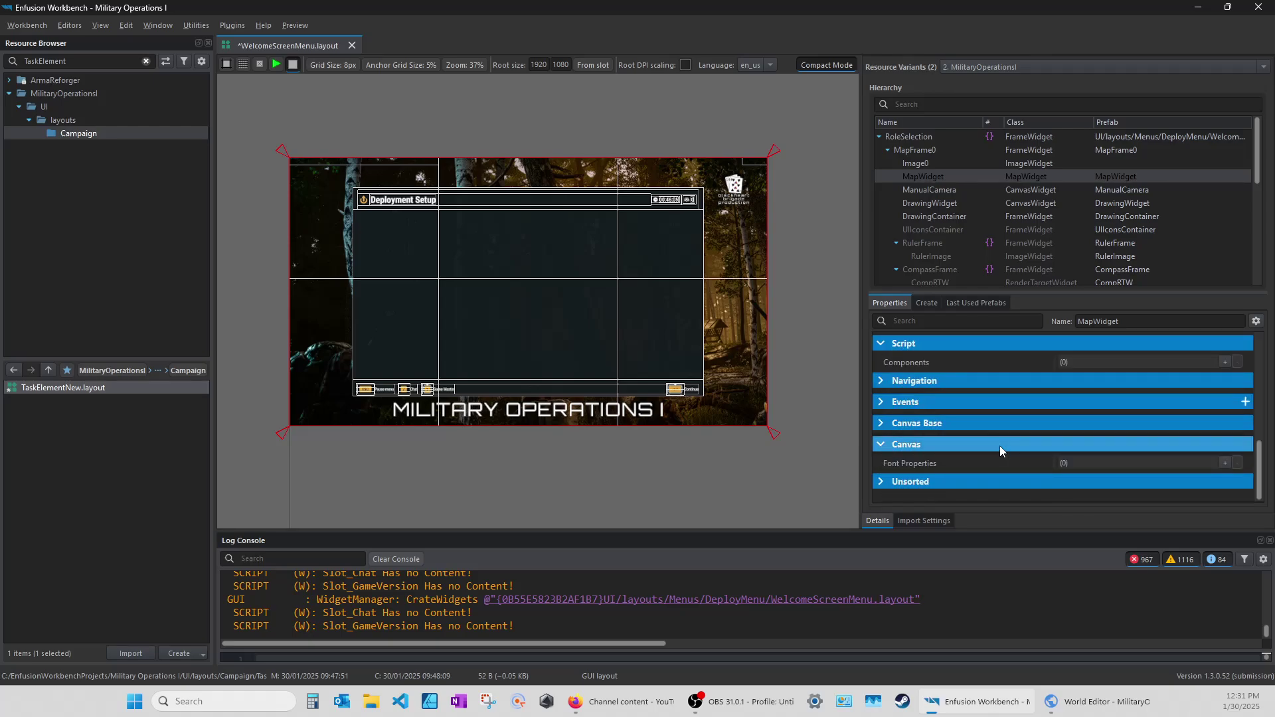
{"action": "left_click", "coordinate": [882, 481]}
{"action": "scroll", "coordinate": [1001, 445], "scroll_direction": "down", "scroll_amount": 2}
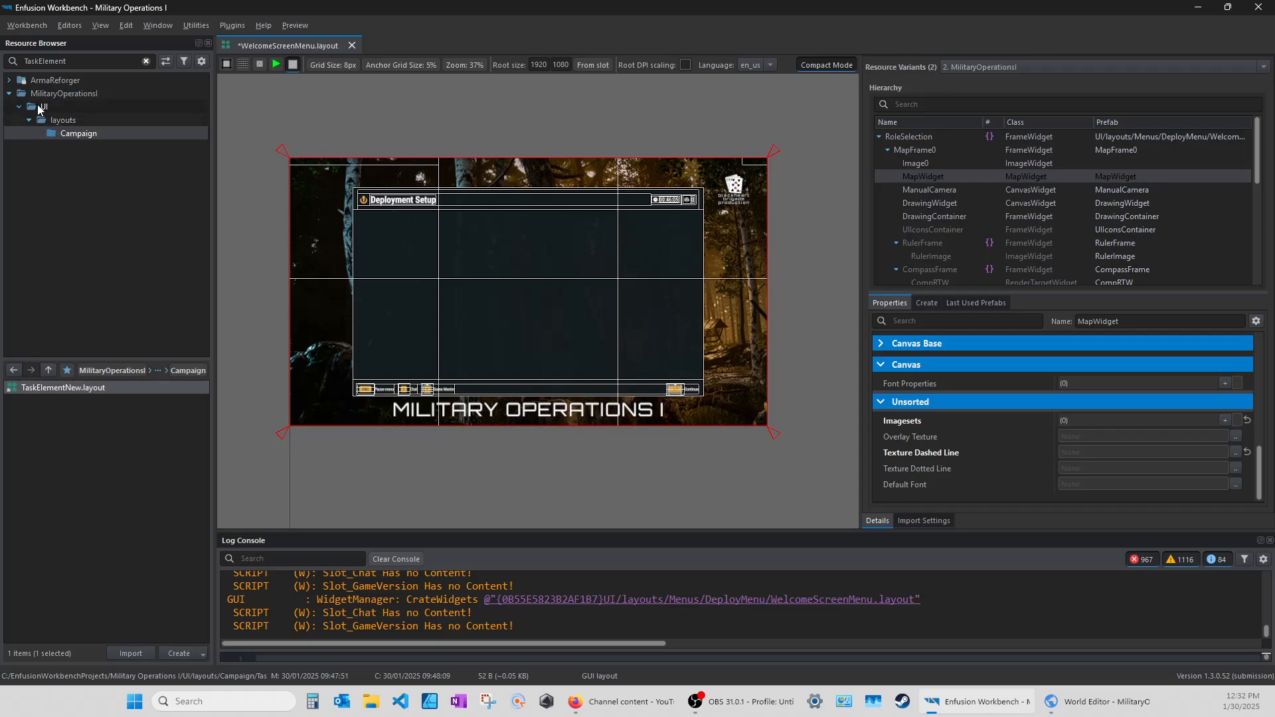
Clear the resource search and browse to the DeployMenu folder's WelcomeScreenMenu layout
{"action": "left_click", "coordinate": [147, 61]}
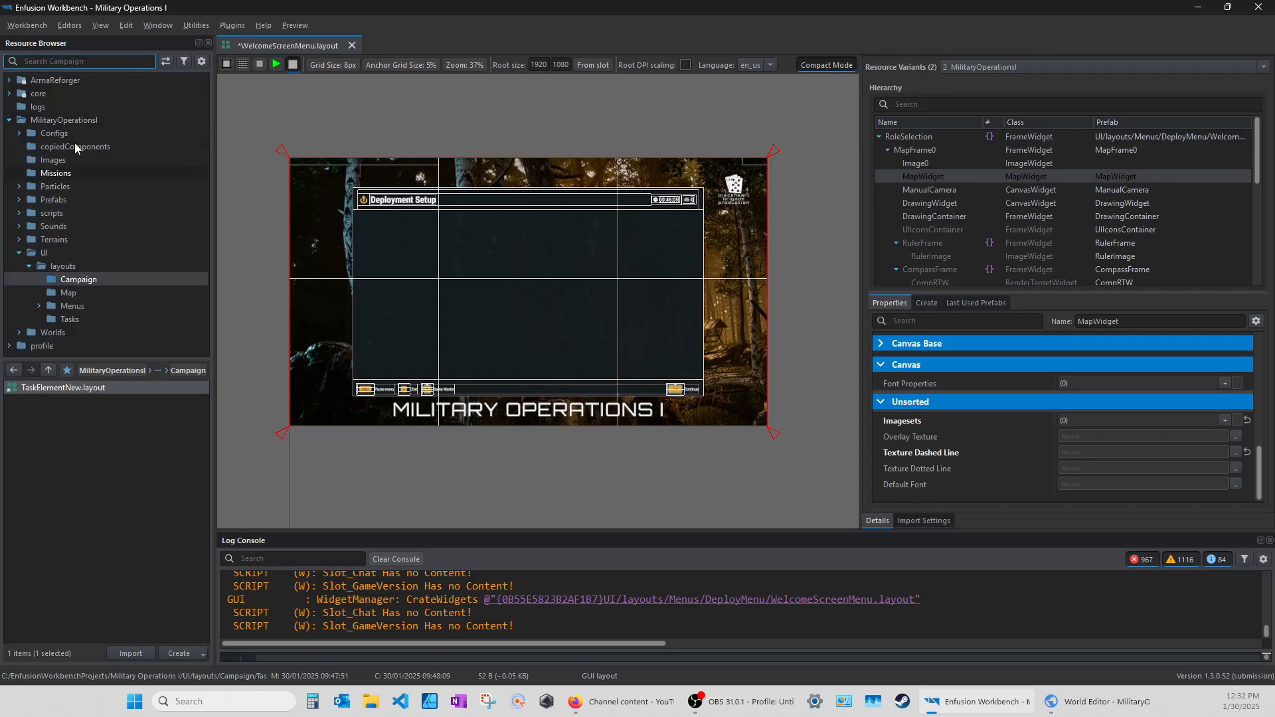
{"action": "left_click", "coordinate": [72, 306]}
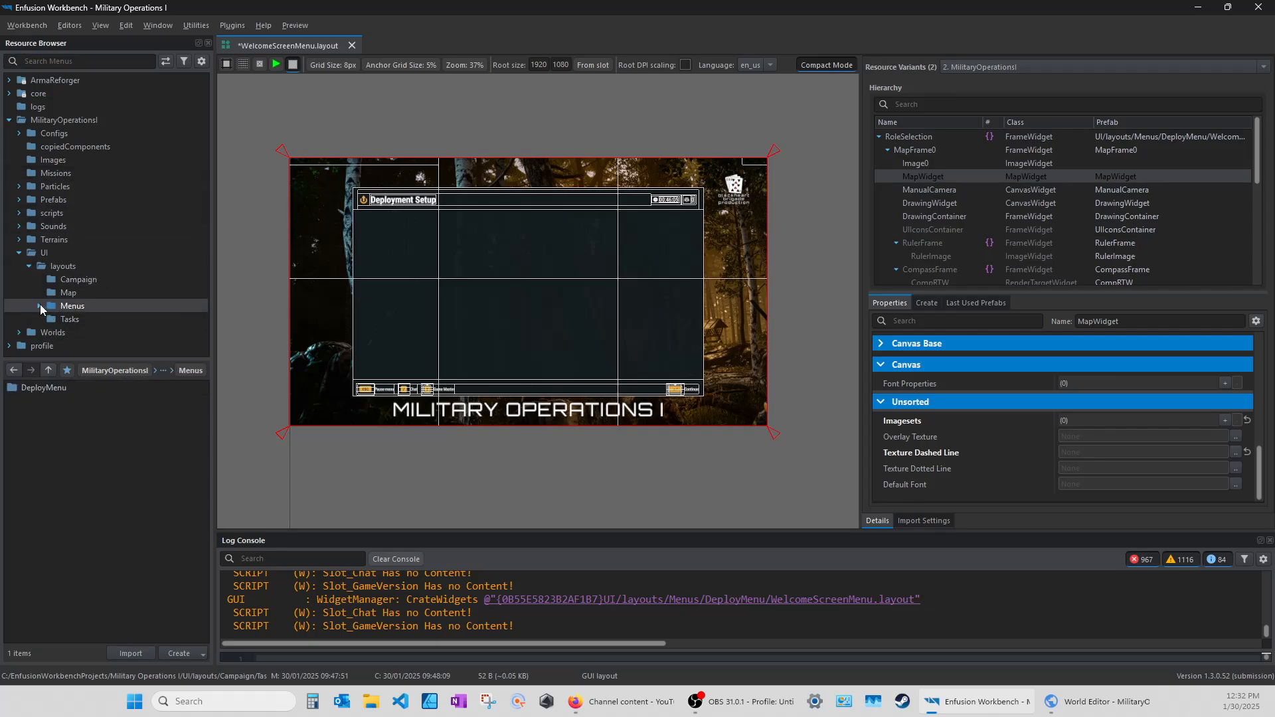
{"action": "left_click", "coordinate": [92, 319]}
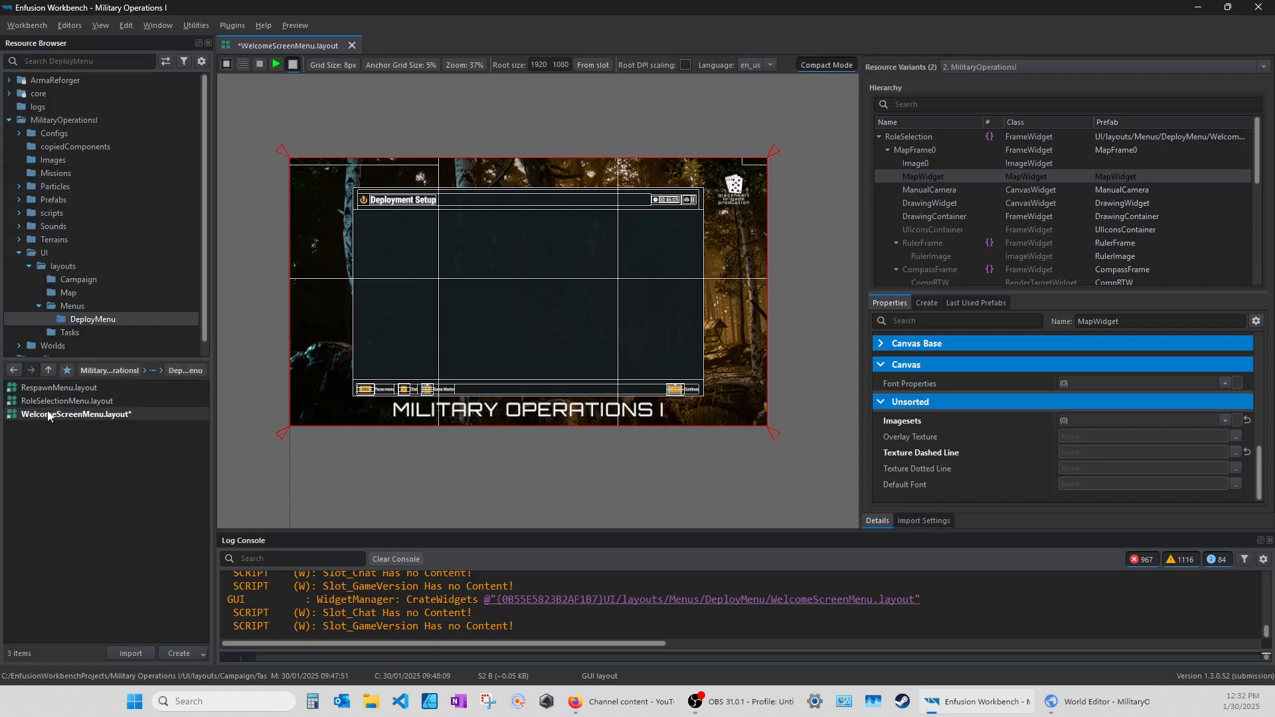
{"action": "left_click", "coordinate": [75, 414]}
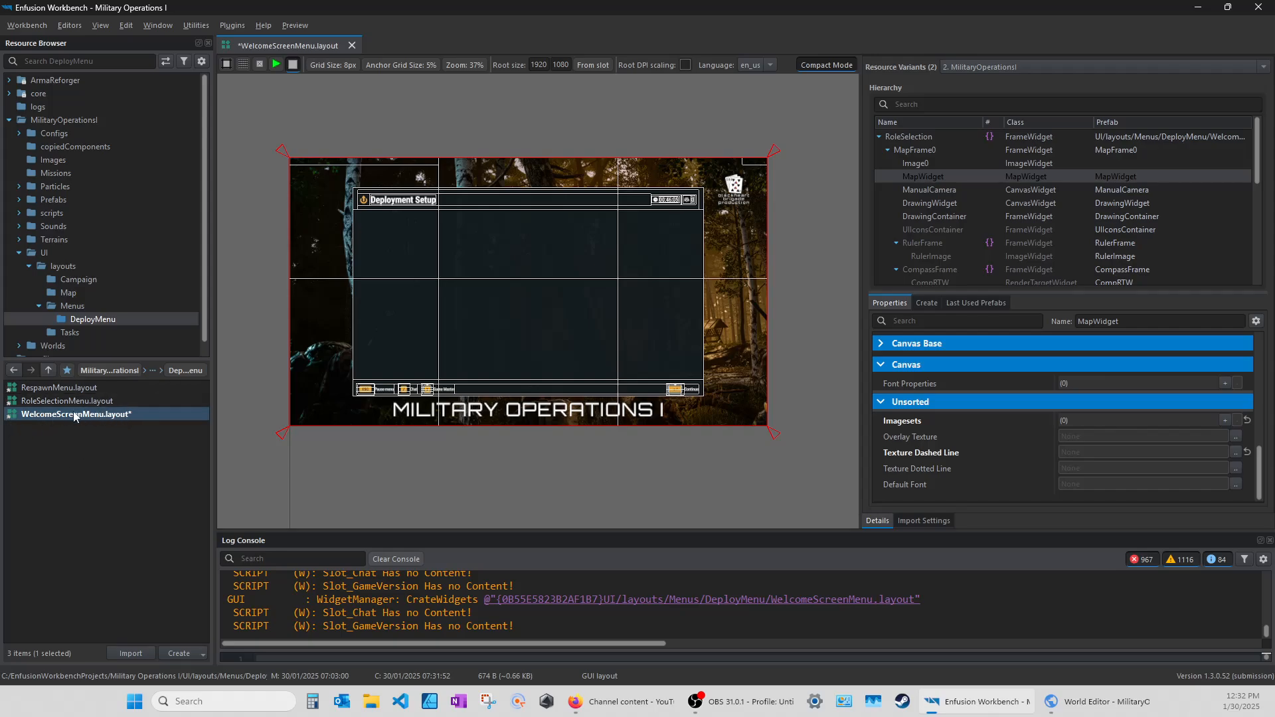
Close the WelcomeScreenMenu layout tab and answer the unsaved-changes prompt
{"action": "left_click", "coordinate": [353, 46]}
{"action": "left_click", "coordinate": [353, 46]}
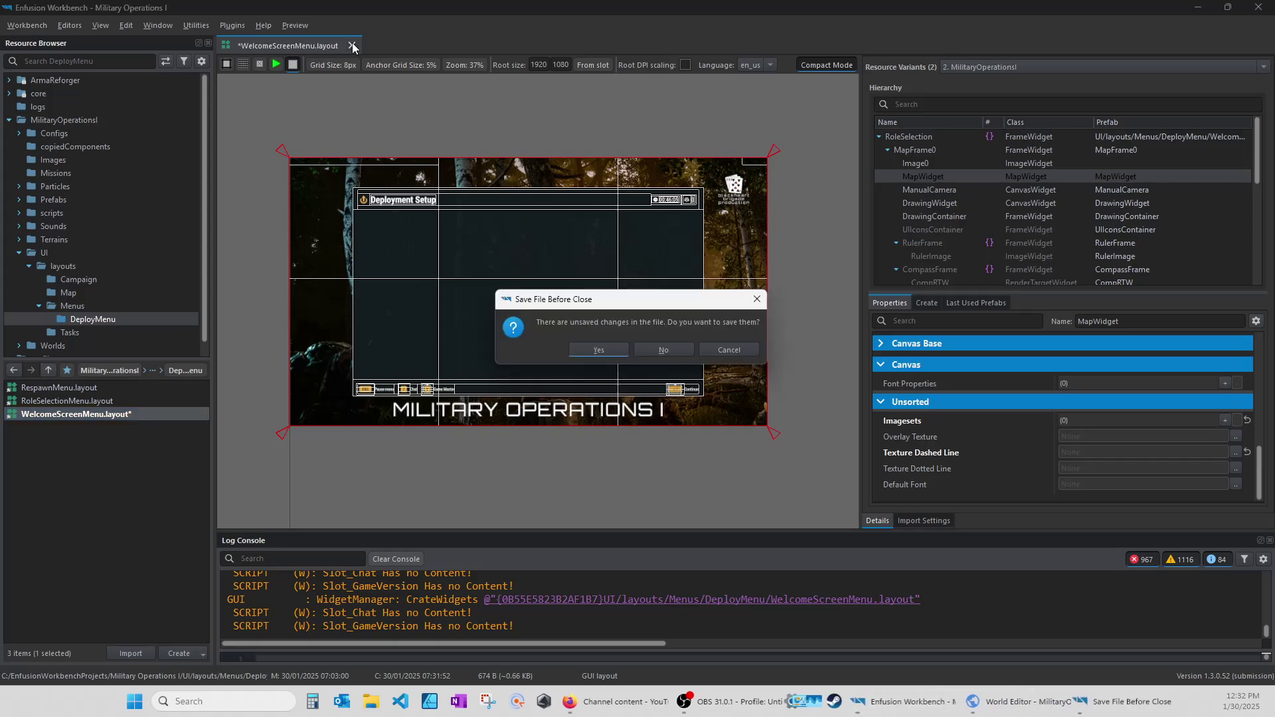
{"action": "left_click", "coordinate": [661, 351]}
{"action": "left_click", "coordinate": [69, 401]}
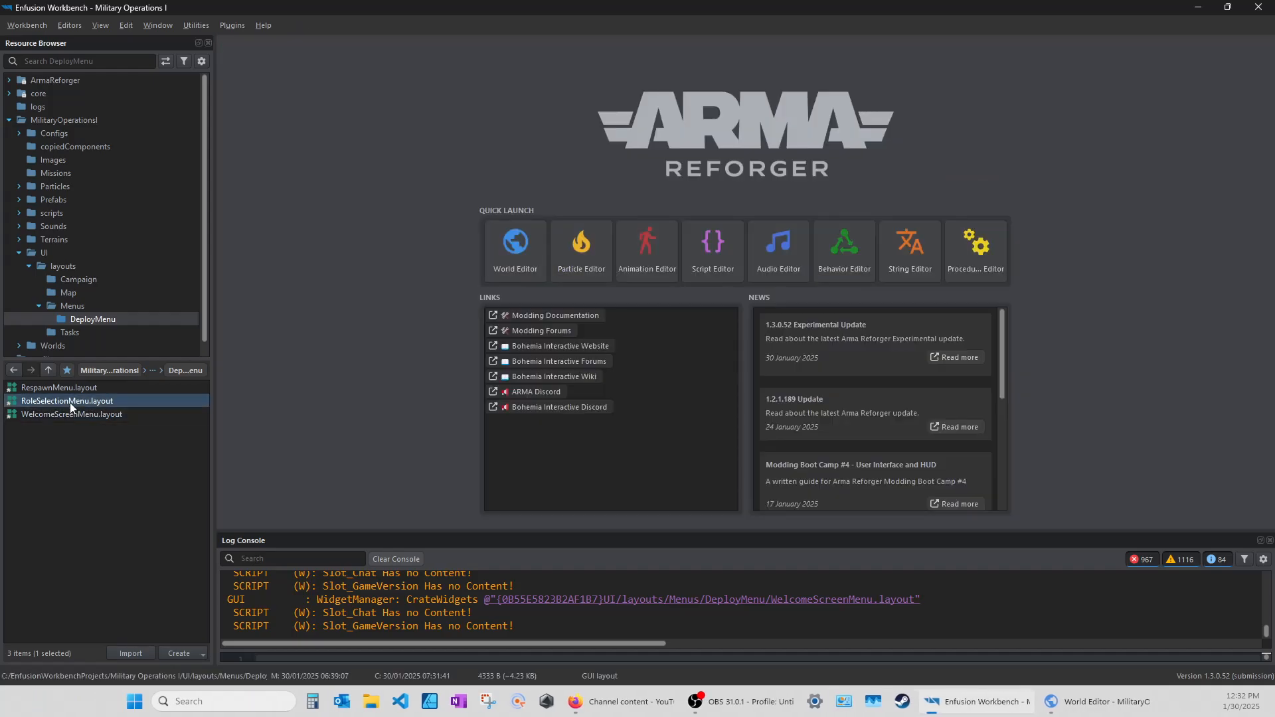
{"action": "double_click", "coordinate": [106, 400]}
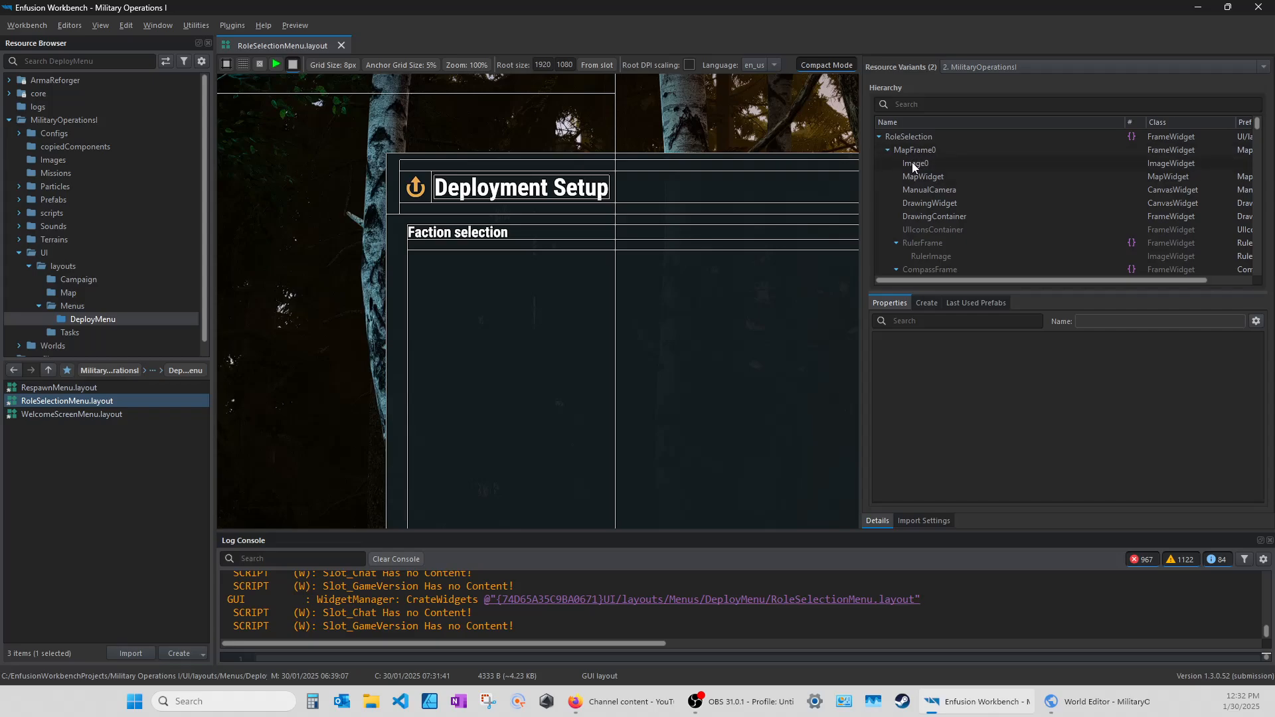
{"action": "scroll", "coordinate": [678, 239], "scroll_direction": "down", "scroll_amount": 2}
{"action": "scroll", "coordinate": [682, 268], "scroll_direction": "down", "scroll_amount": 2}
{"action": "scroll", "coordinate": [679, 300], "scroll_direction": "down", "scroll_amount": 2}
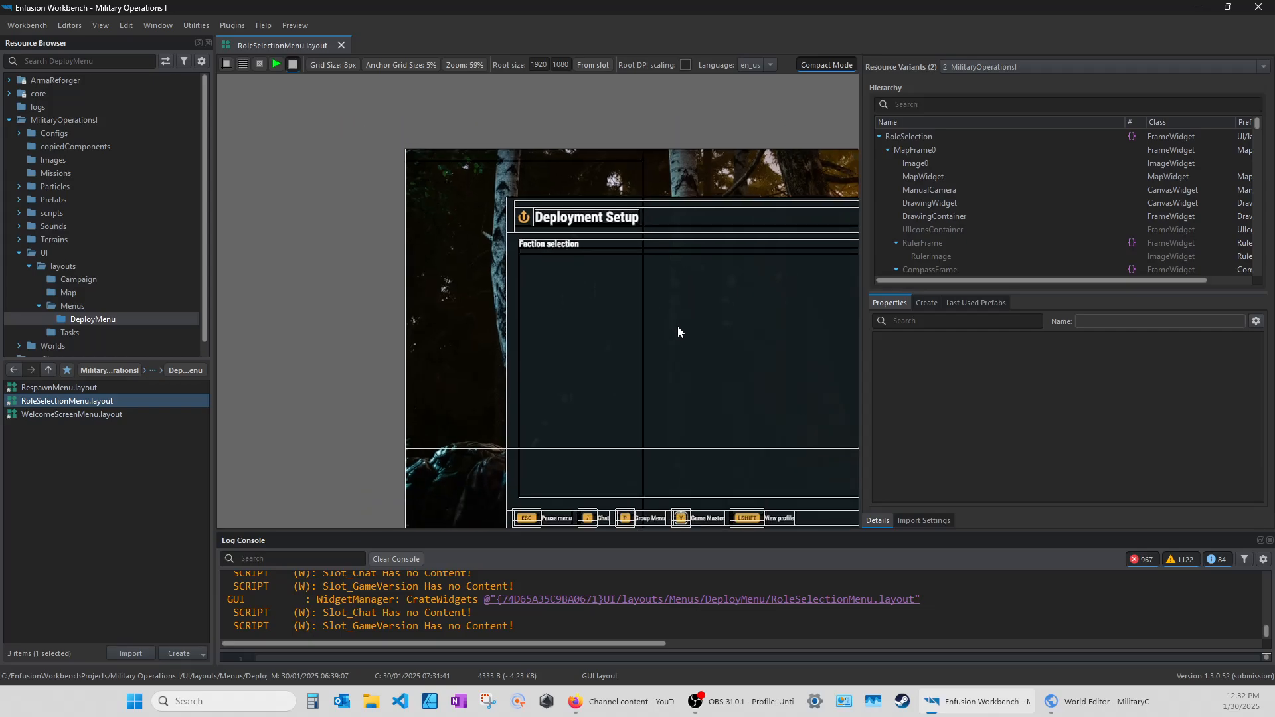
{"action": "scroll", "coordinate": [679, 325], "scroll_direction": "down", "scroll_amount": 1}
{"action": "scroll", "coordinate": [657, 476], "scroll_direction": "down", "scroll_amount": 2}
{"action": "scroll", "coordinate": [651, 411], "scroll_direction": "down", "scroll_amount": 1}
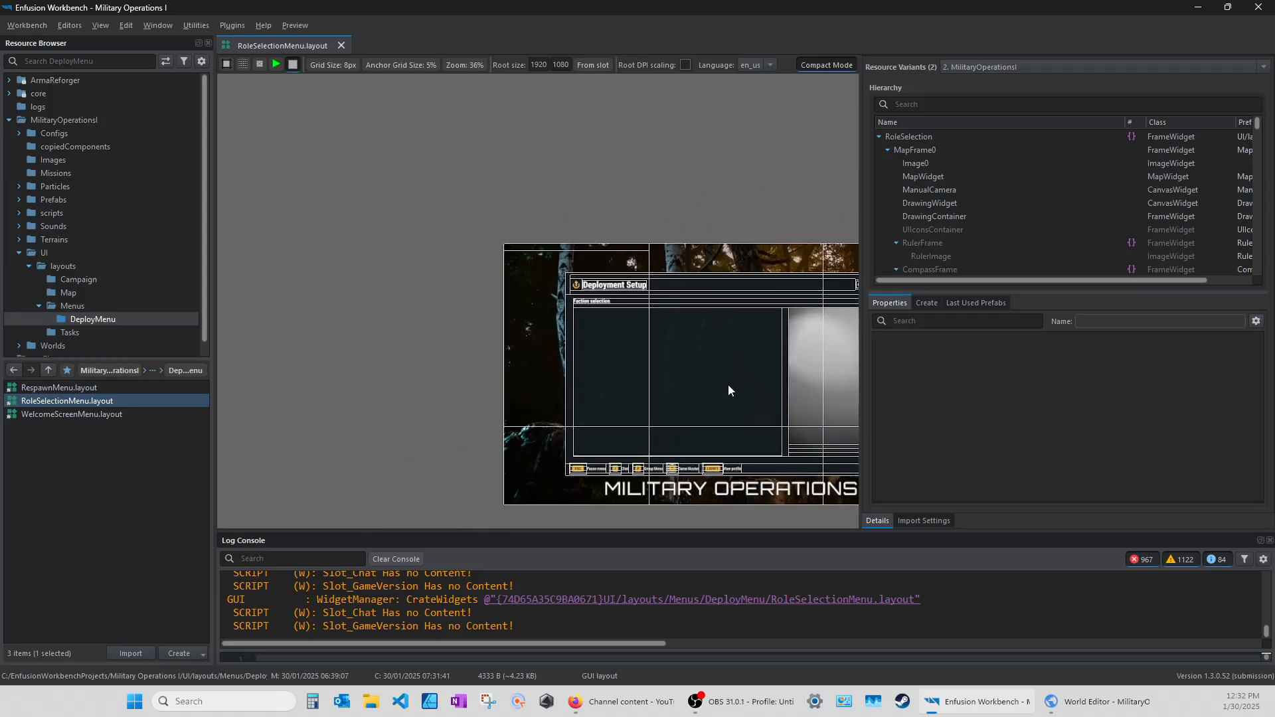
{"action": "mouse_move", "coordinate": [728, 384]}
{"action": "middle_mouse_down"}
{"action": "mouse_move", "coordinate": [543, 318]}
{"action": "mouse_move", "coordinate": [642, 305]}
{"action": "middle_mouse_up"}
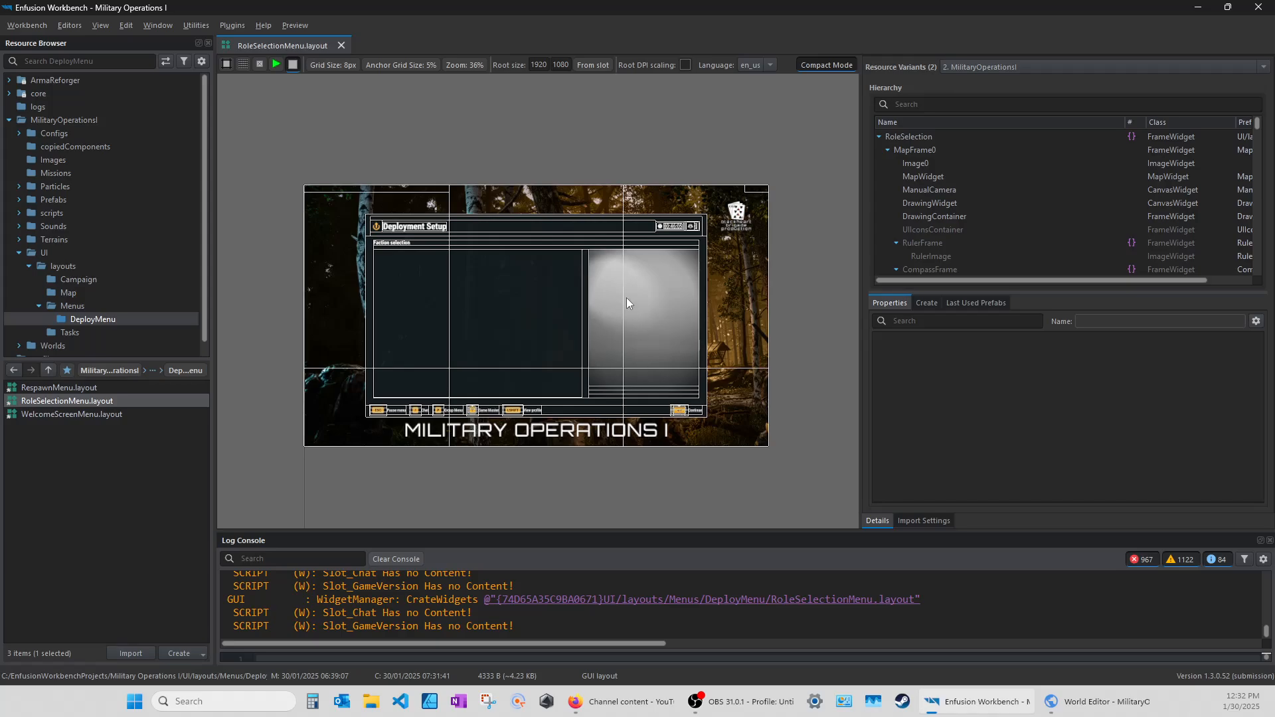
{"action": "left_click", "coordinate": [905, 165]}
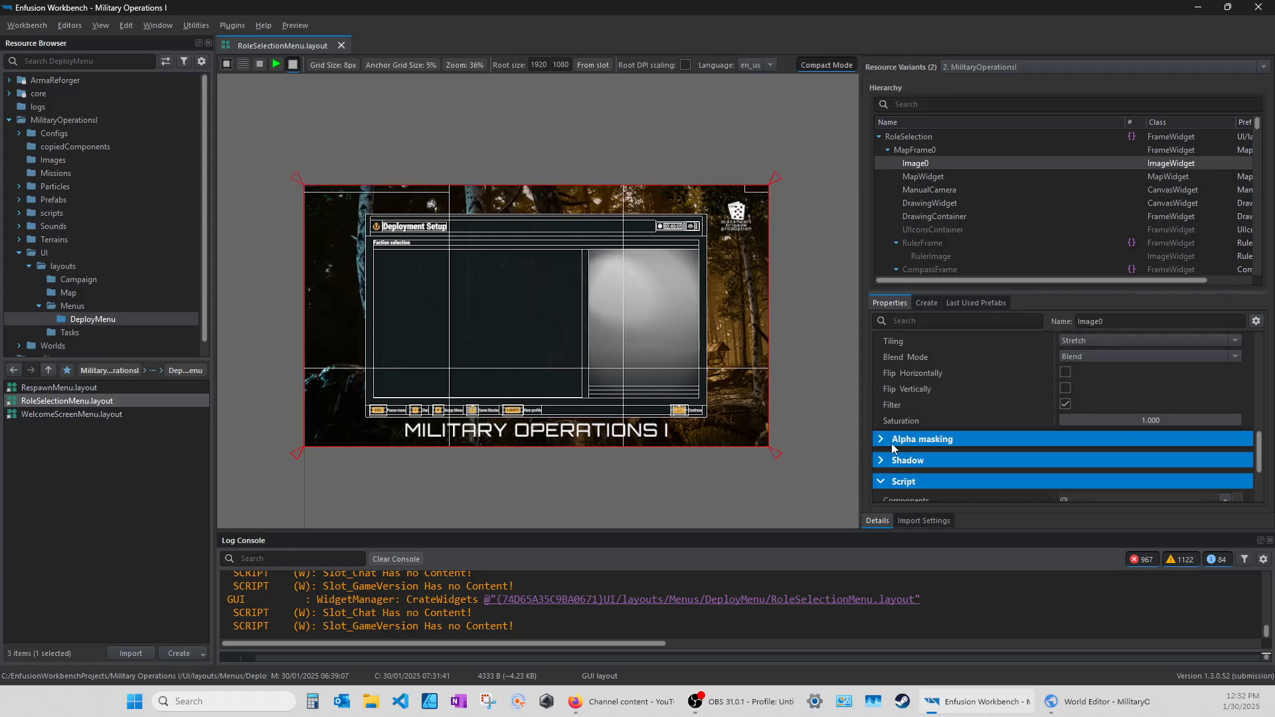
{"action": "scroll", "coordinate": [912, 409], "scroll_direction": "down", "scroll_amount": 2}
{"action": "scroll", "coordinate": [912, 408], "scroll_direction": "up", "scroll_amount": 3}
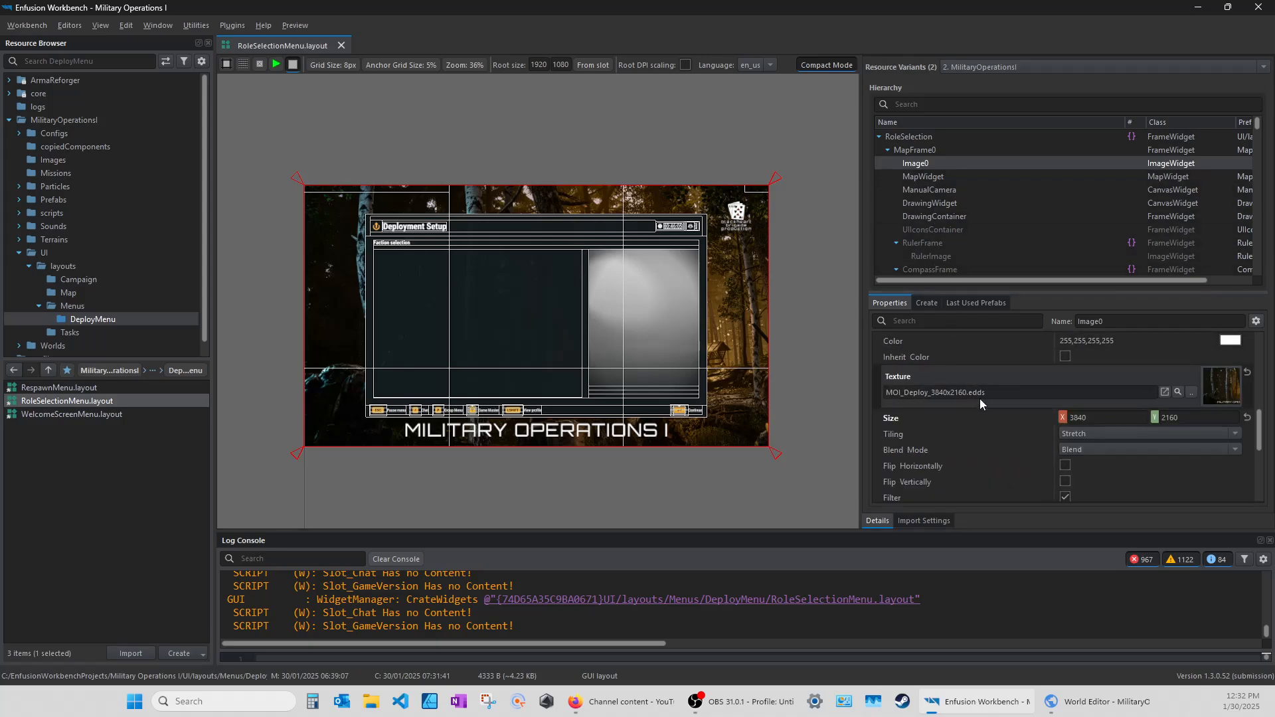
{"action": "scroll", "coordinate": [925, 388], "scroll_direction": "up", "scroll_amount": 3}
{"action": "scroll", "coordinate": [925, 387], "scroll_direction": "up", "scroll_amount": 3}
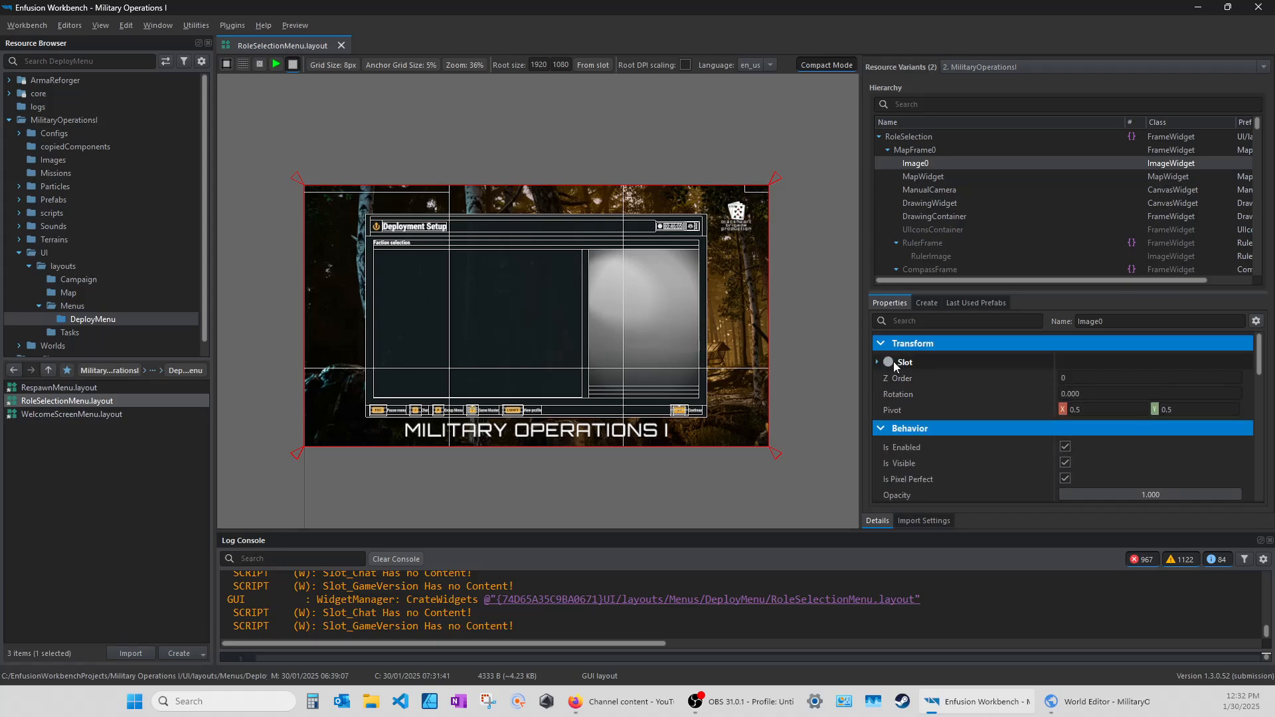
{"action": "left_click", "coordinate": [877, 363]}
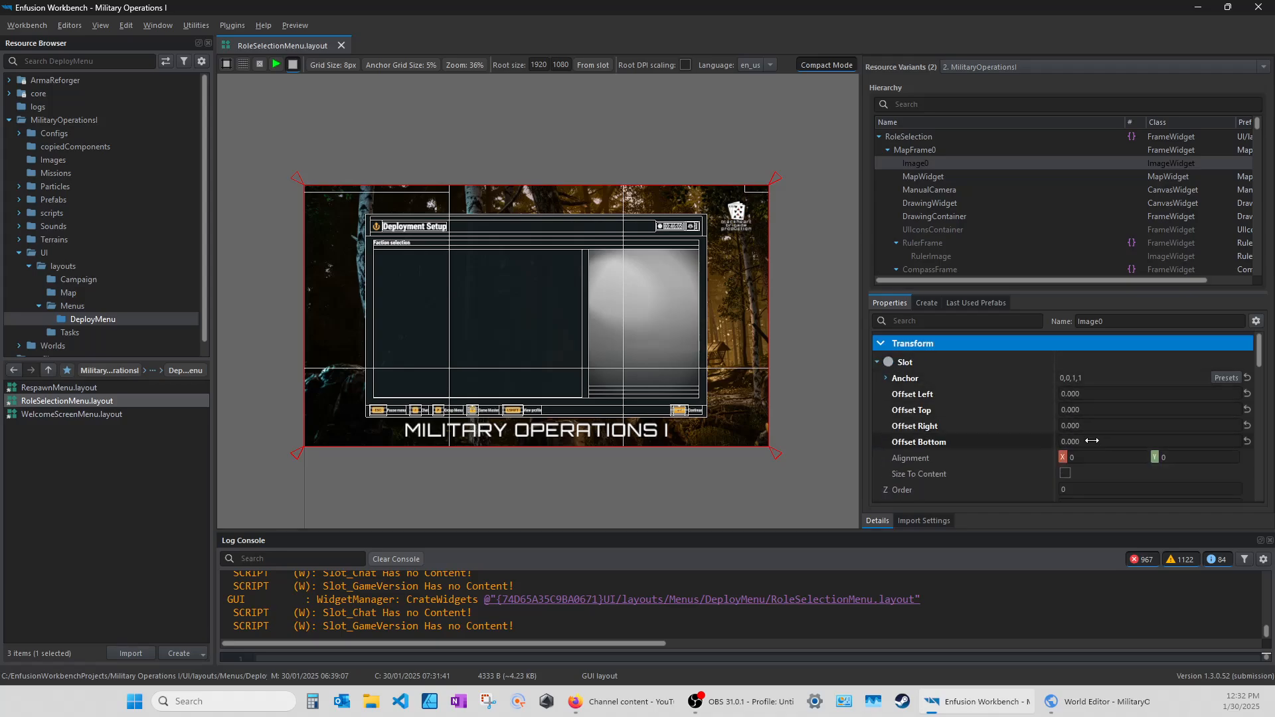
{"action": "left_click", "coordinate": [883, 376]}
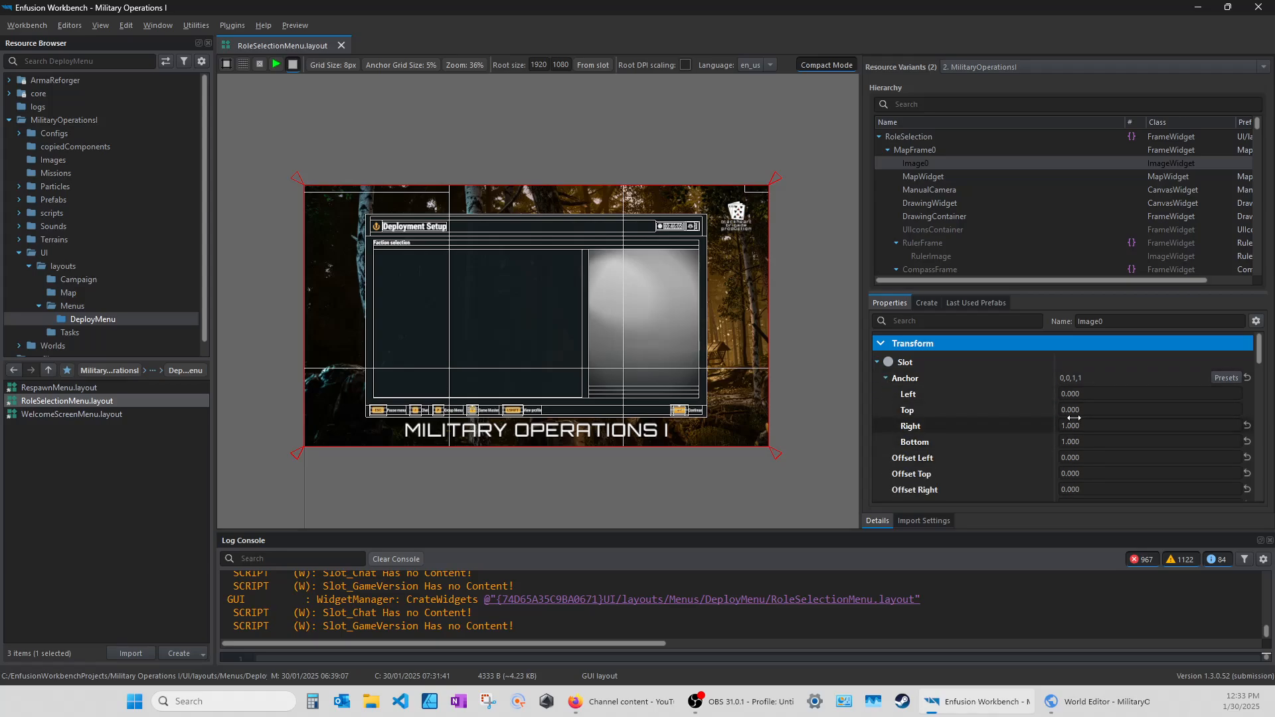
{"action": "left_click", "coordinate": [922, 176]}
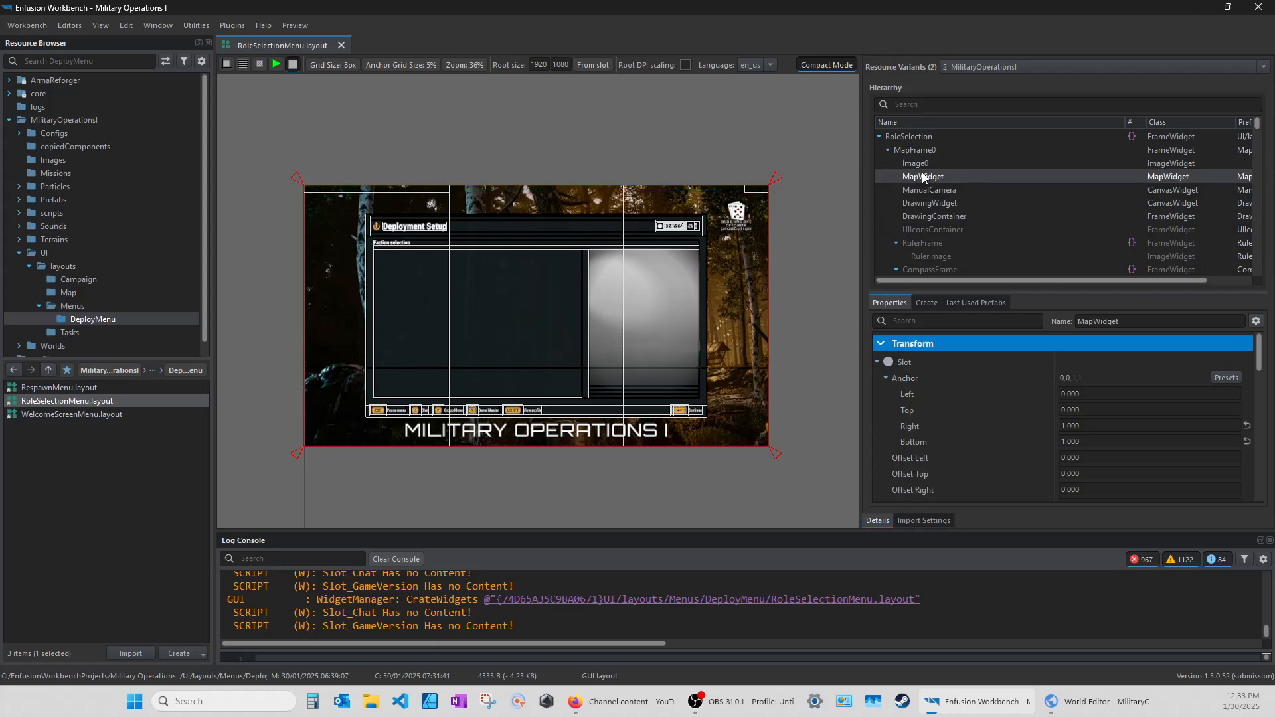
Collapse the anchor values and disable the role-selection MapWidget with opacity 0
{"action": "left_click", "coordinate": [886, 377]}
{"action": "scroll", "coordinate": [975, 418], "scroll_direction": "down", "scroll_amount": 3}
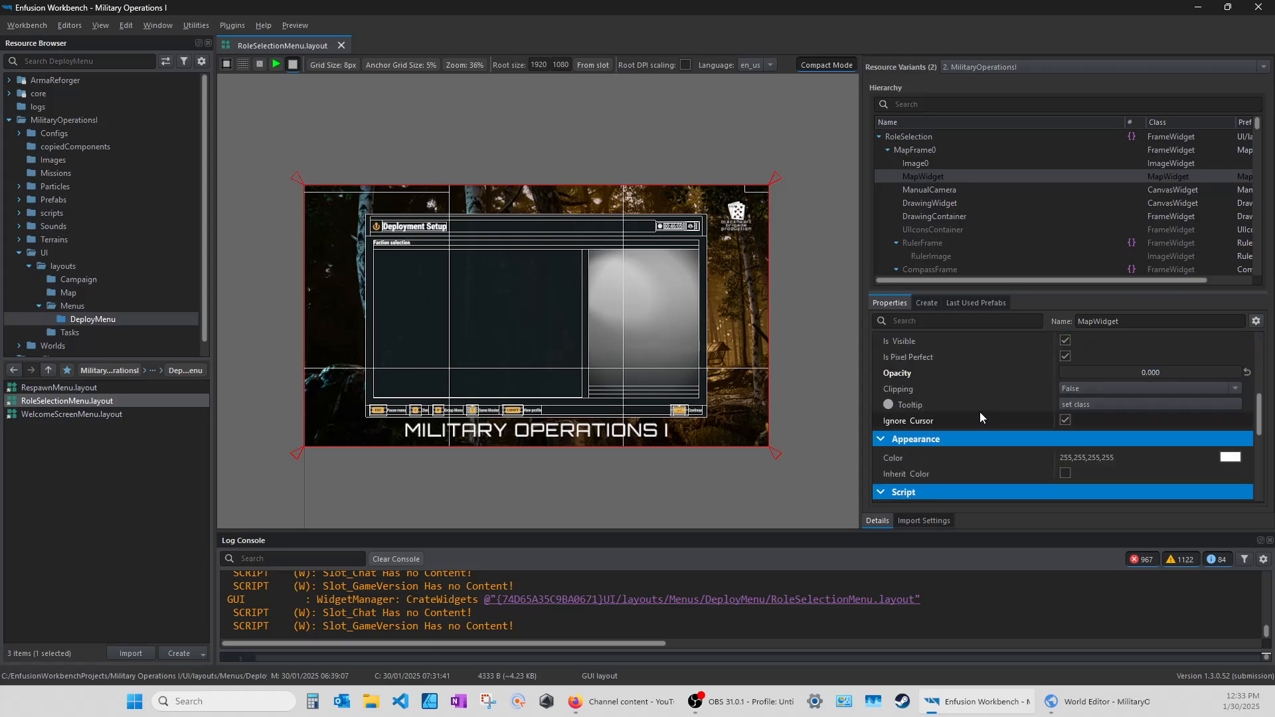
{"action": "scroll", "coordinate": [1041, 397], "scroll_direction": "up", "scroll_amount": 1}
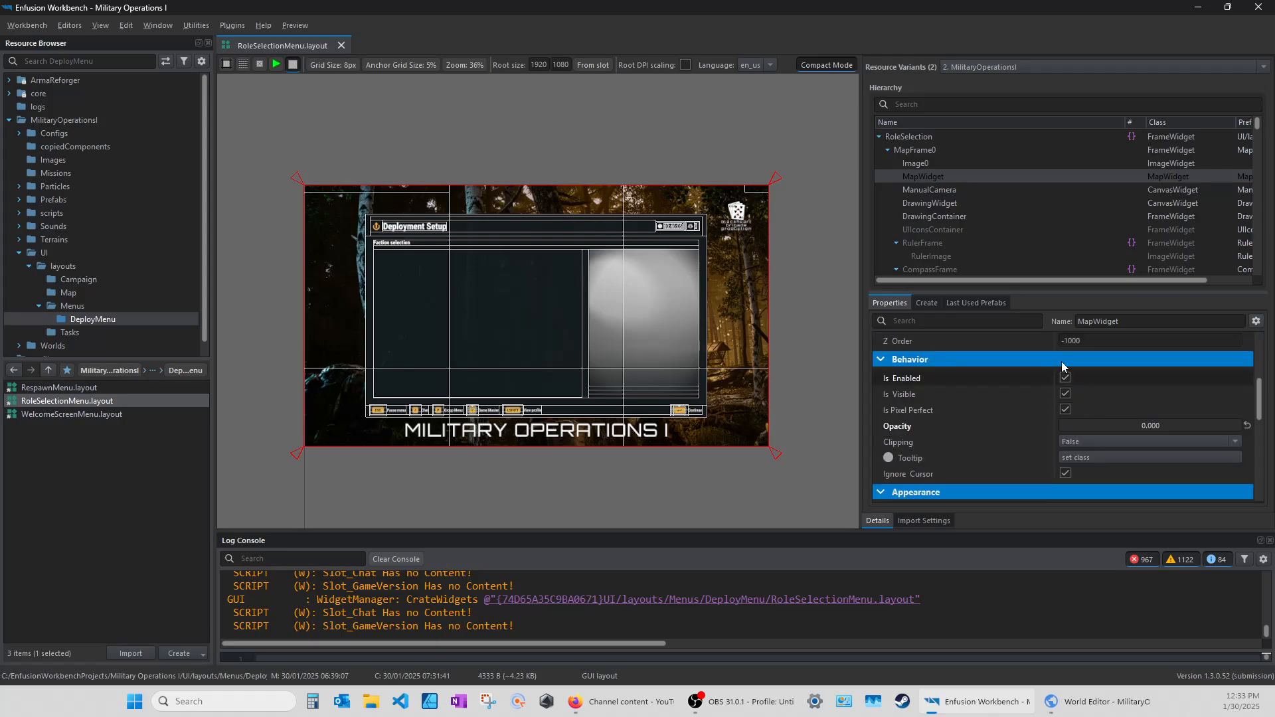
{"action": "left_click", "coordinate": [1066, 379]}
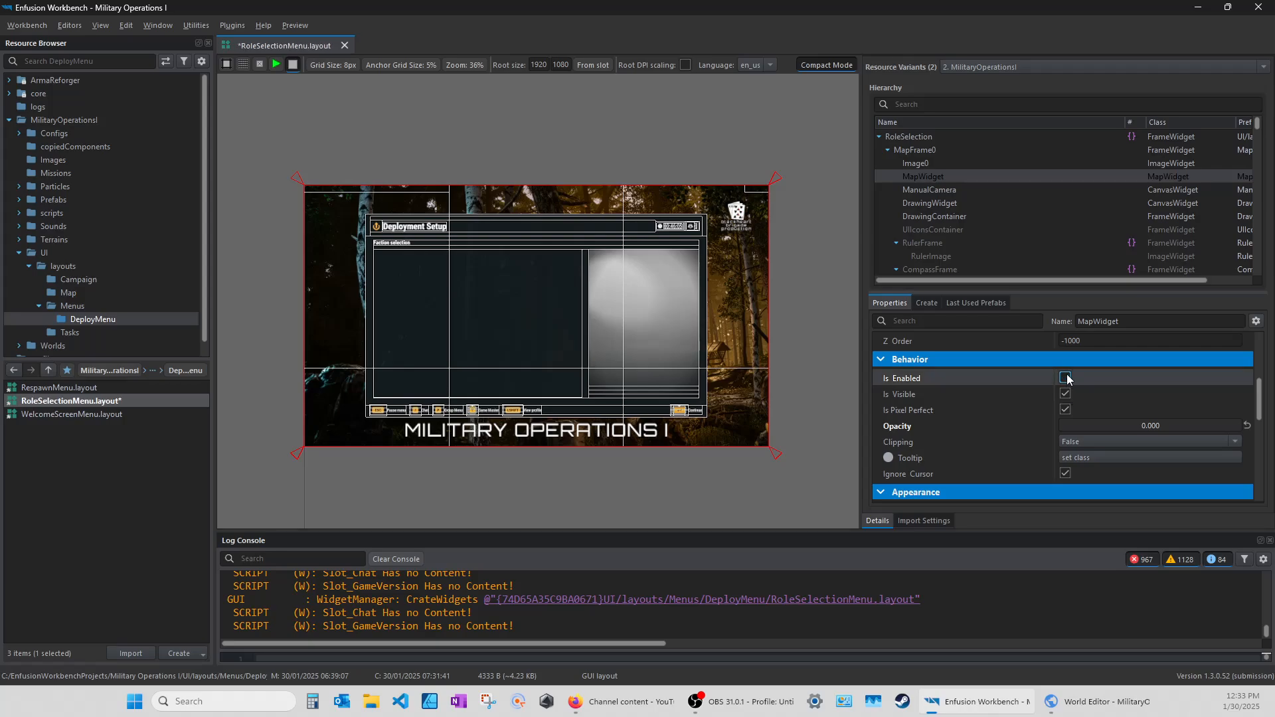
{"action": "left_click", "coordinate": [1066, 395]}
{"action": "scroll", "coordinate": [981, 401], "scroll_direction": "down", "scroll_amount": 3}
{"action": "scroll", "coordinate": [997, 412], "scroll_direction": "up", "scroll_amount": 2}
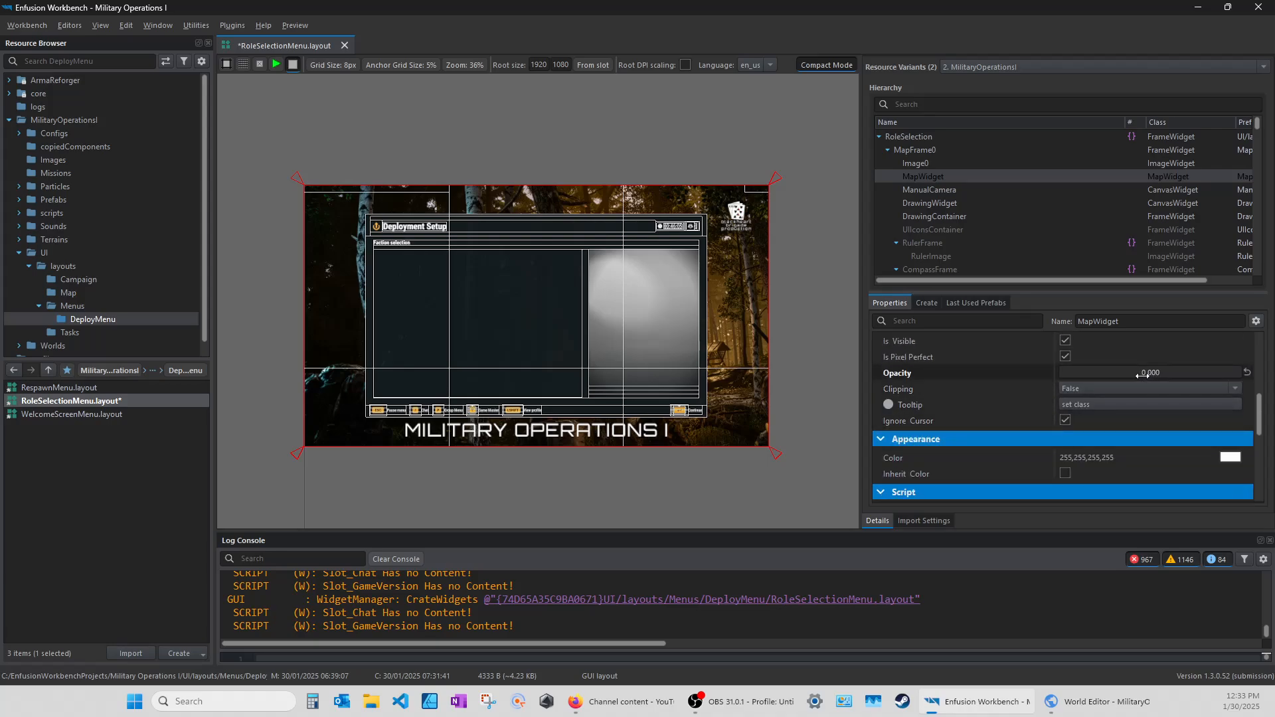
{"action": "left_click_drag", "start_coordinate": [1145, 373], "coordinate": [1092, 372]}
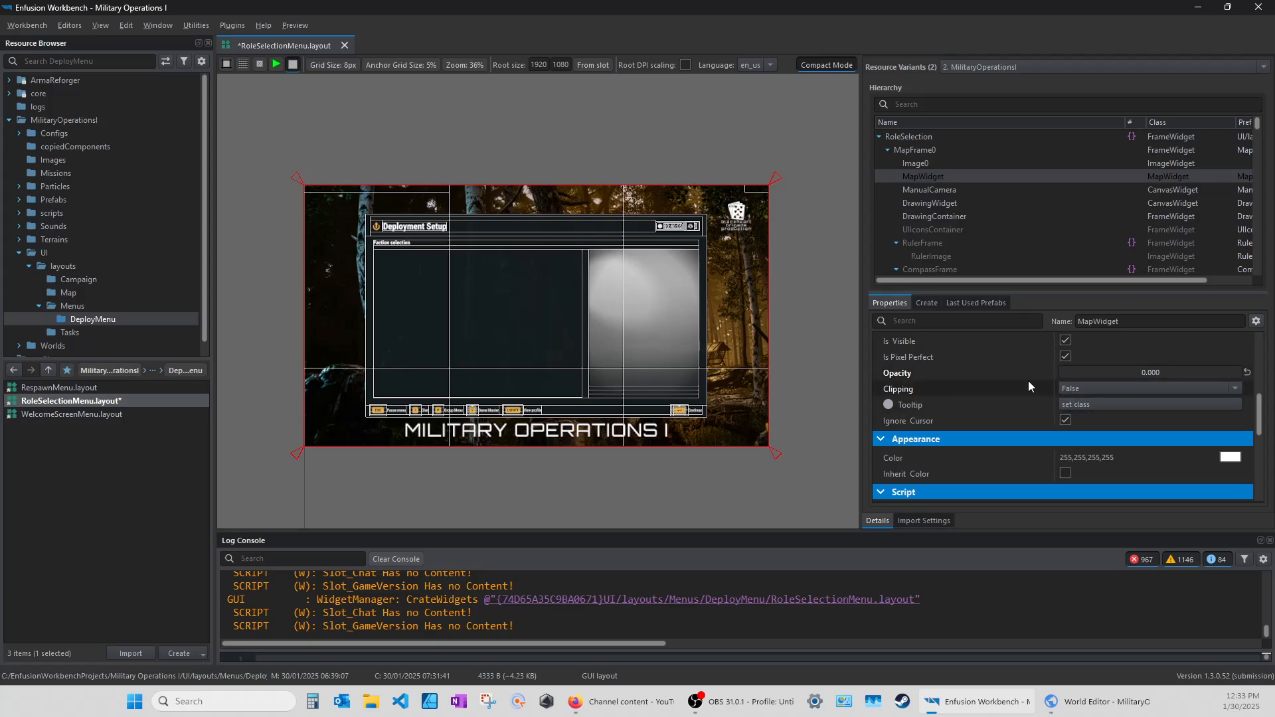
{"action": "scroll", "coordinate": [1021, 372], "scroll_direction": "down", "scroll_amount": 5}
{"action": "scroll", "coordinate": [1009, 372], "scroll_direction": "down", "scroll_amount": 3}
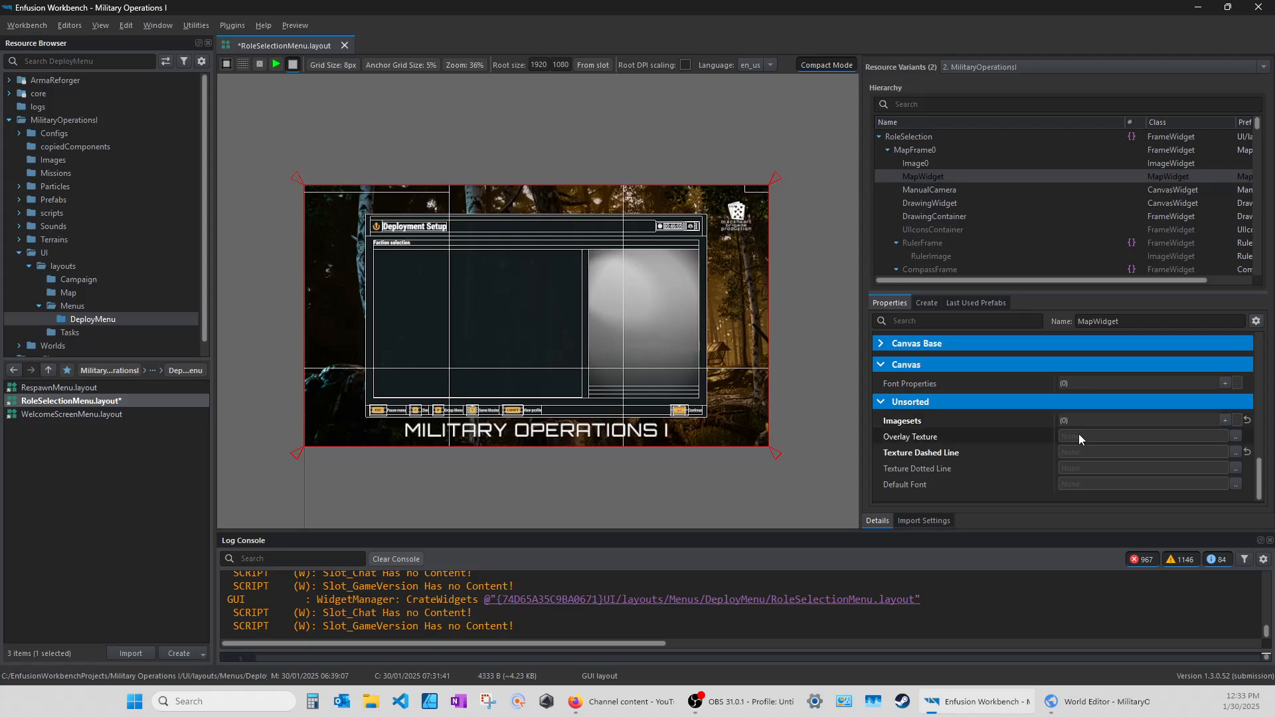
Close the RoleSelectionMenu layout tab and answer the unsaved-changes prompt
{"action": "left_click", "coordinate": [344, 46]}
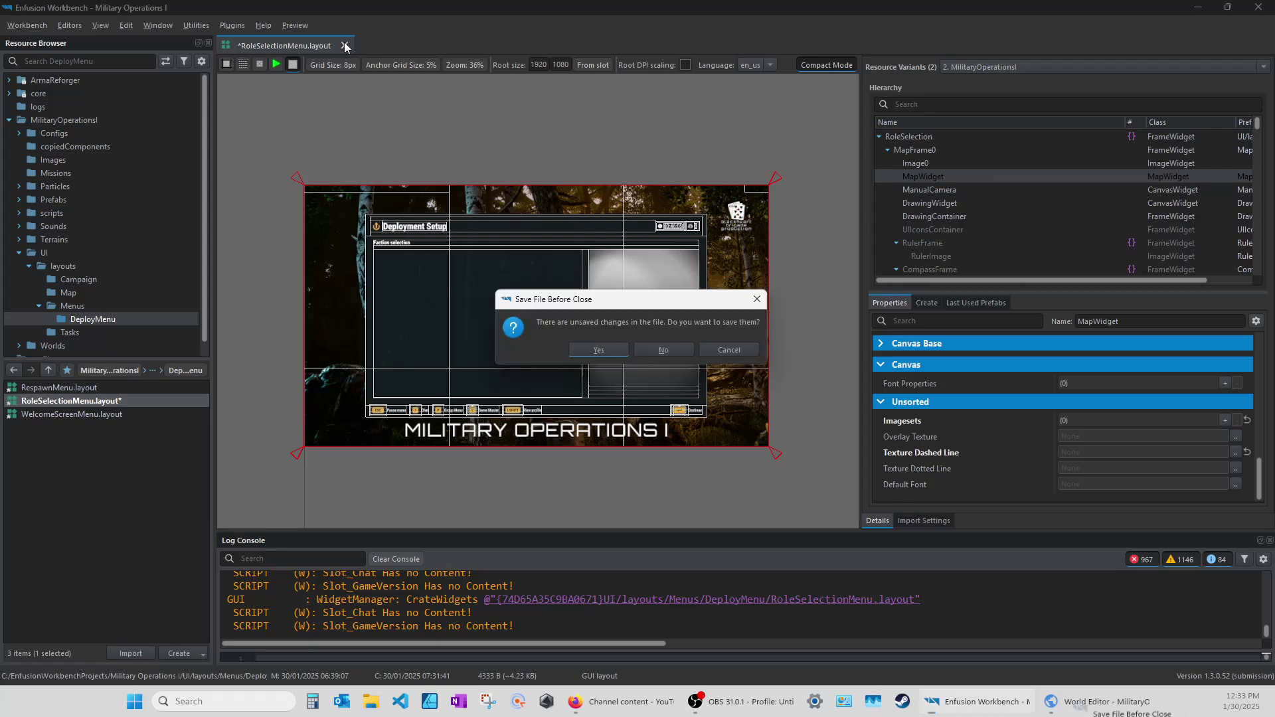
{"action": "left_click", "coordinate": [666, 348]}
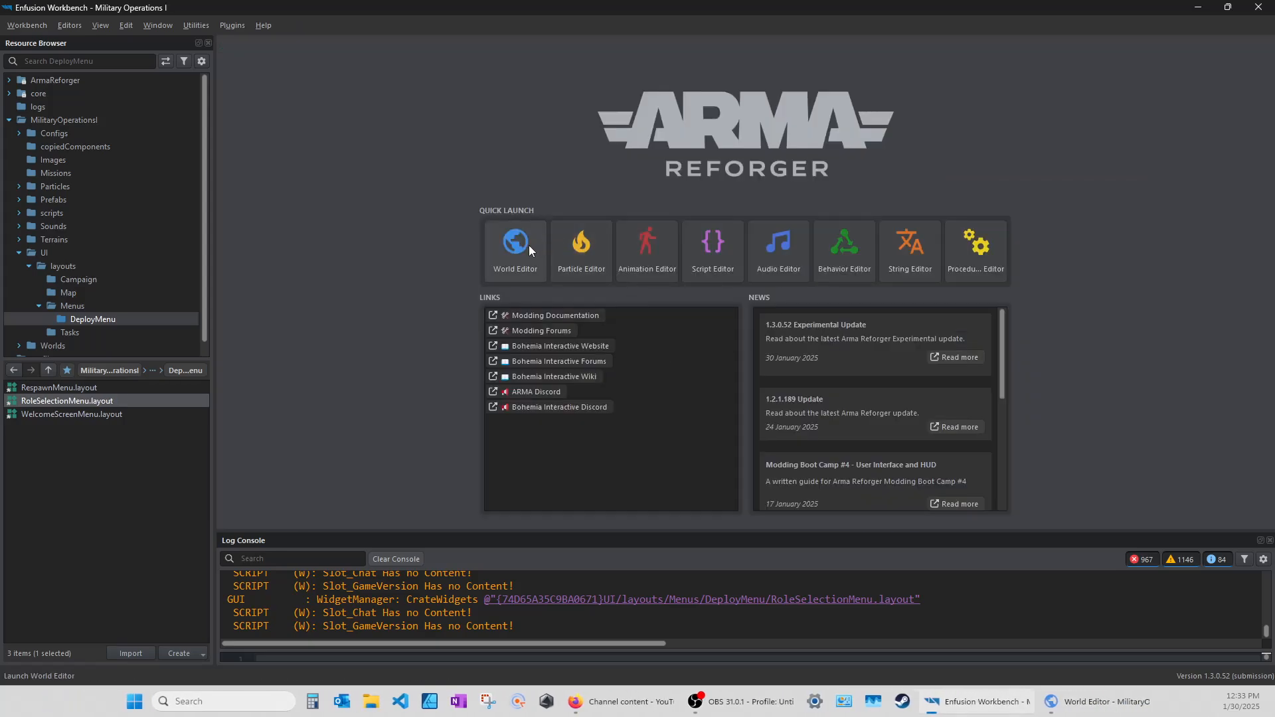
Launch play mode so the Deployment Setup briefing appears over the custom forest background
{"action": "left_click", "coordinate": [1096, 701]}
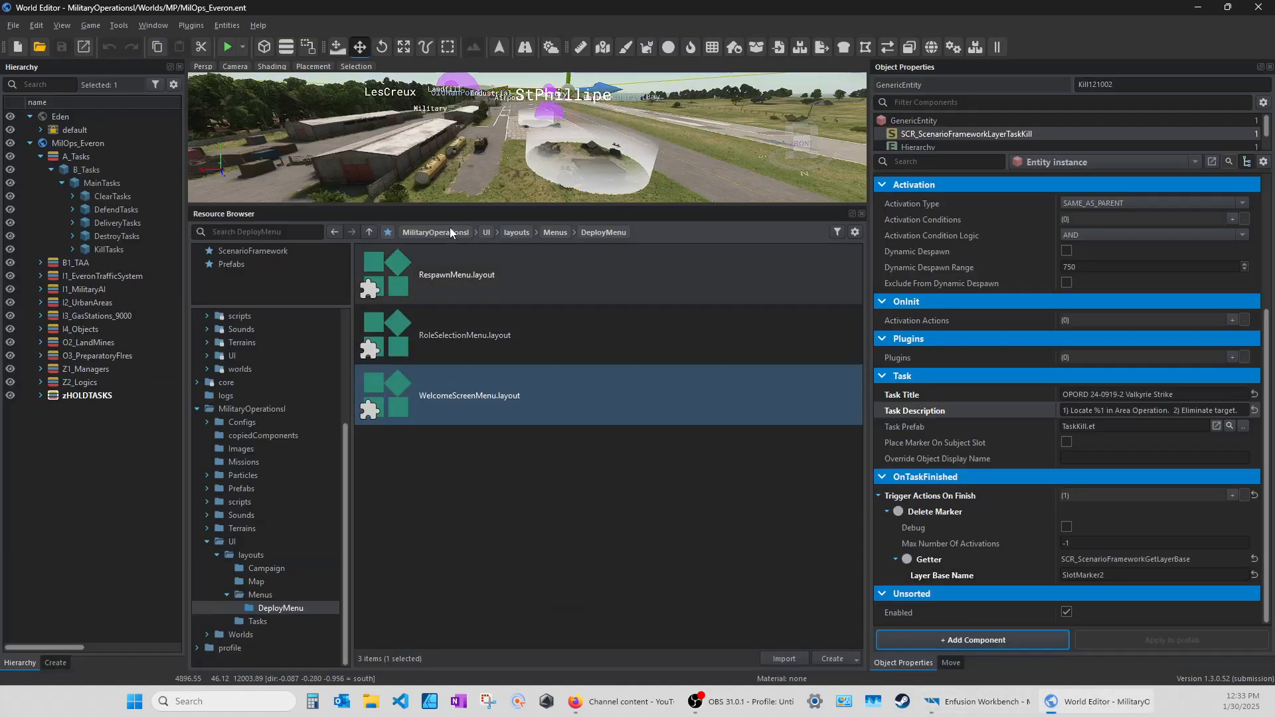
{"action": "left_click", "coordinate": [228, 47]}
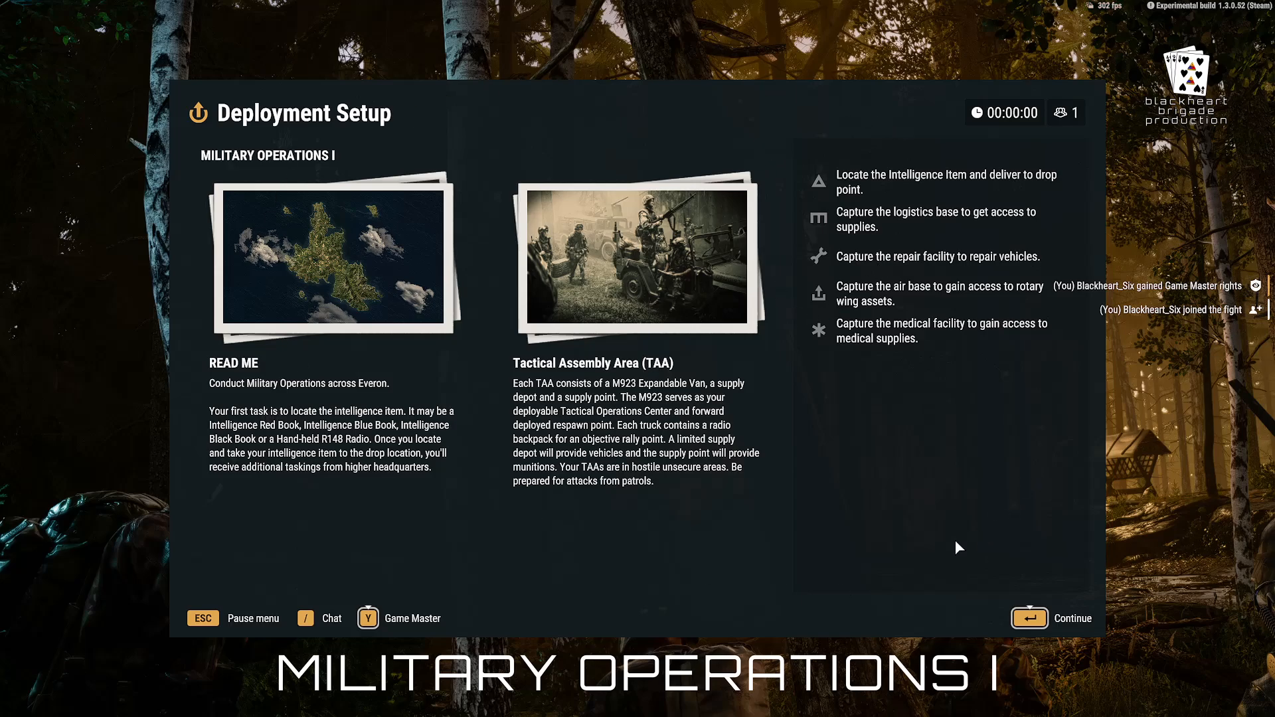
Continue past the briefing, join US Army as DAGGER 1 leader, and view US Point on the deployment map
{"action": "left_click", "coordinate": [1036, 626]}
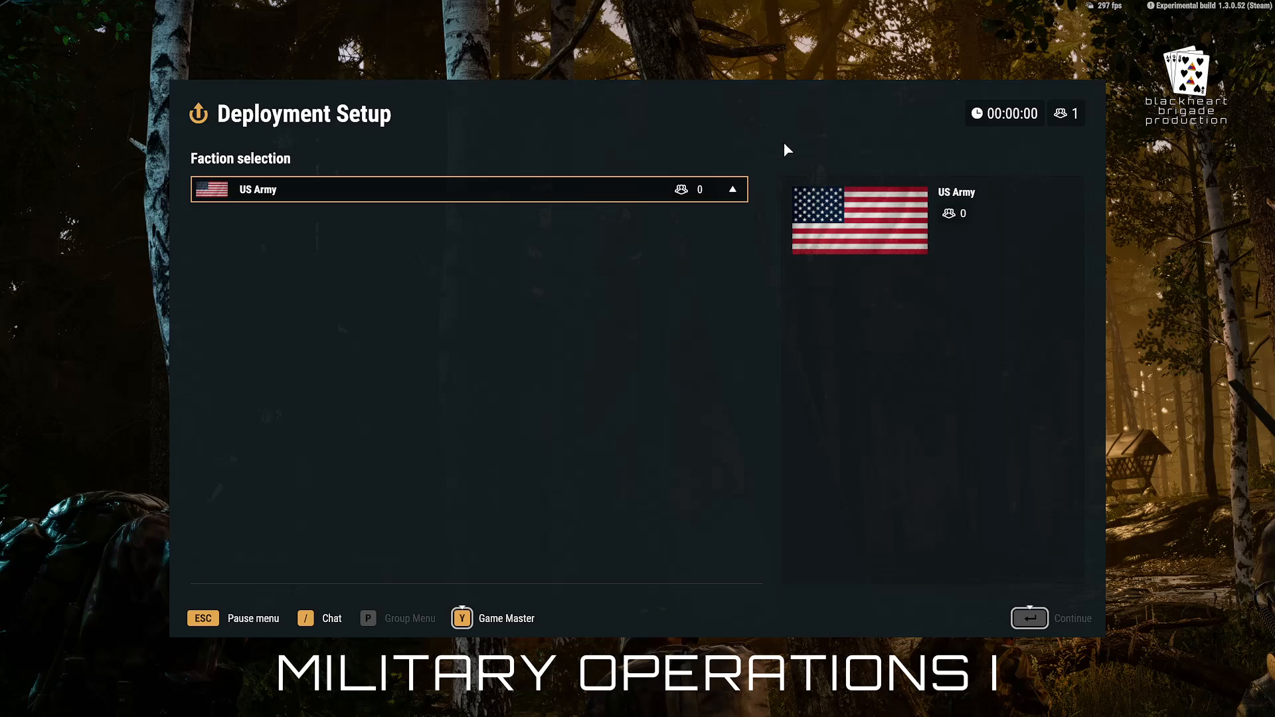
{"action": "left_click", "coordinate": [254, 191]}
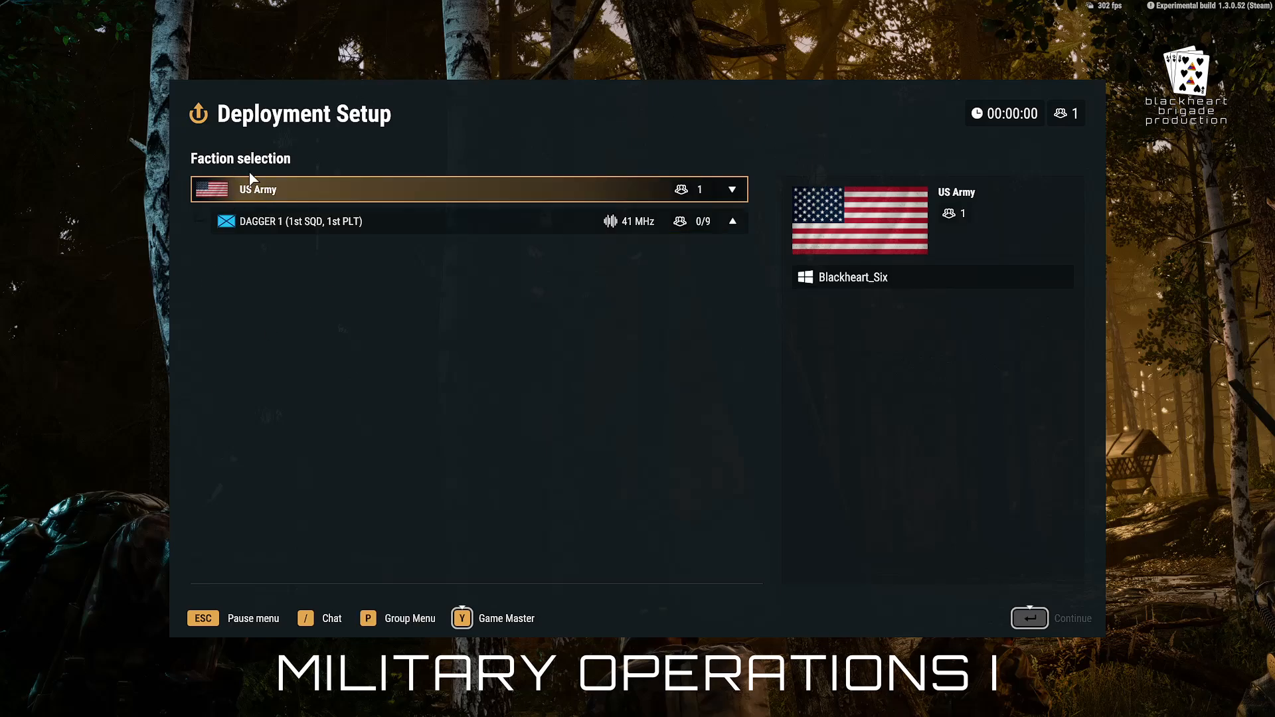
{"action": "left_click", "coordinate": [254, 221]}
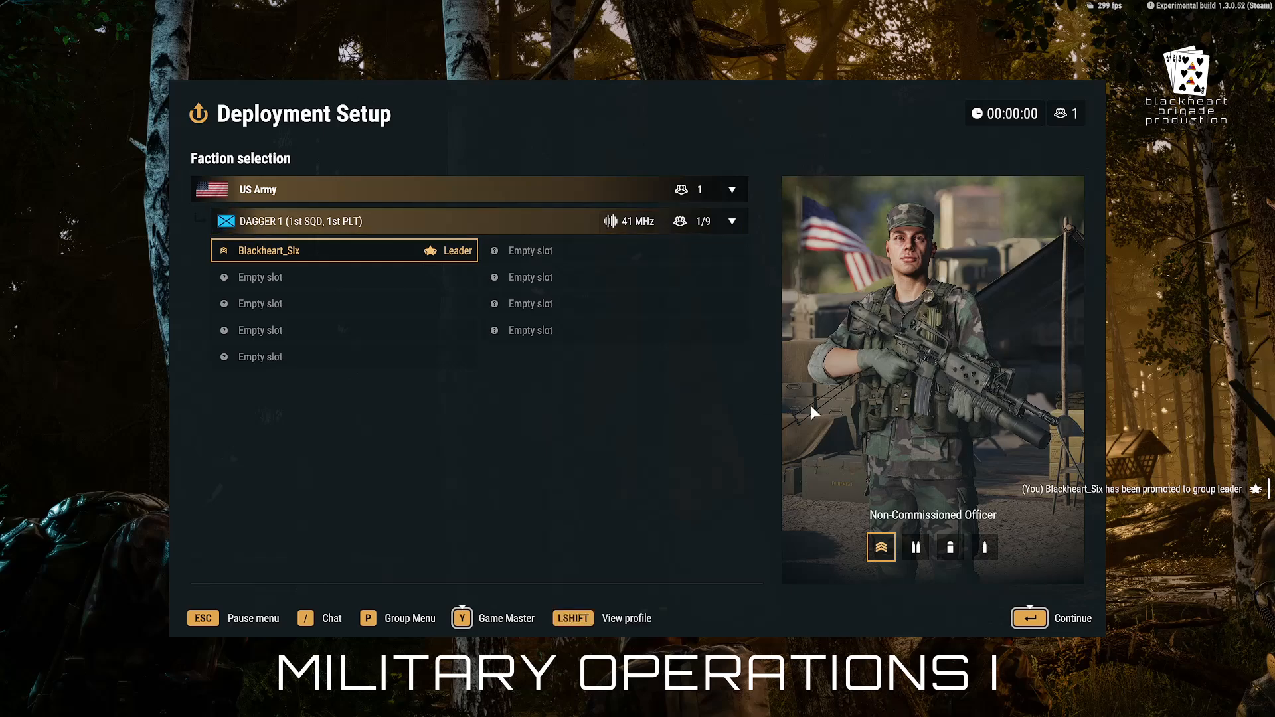
{"action": "left_click", "coordinate": [1036, 626]}
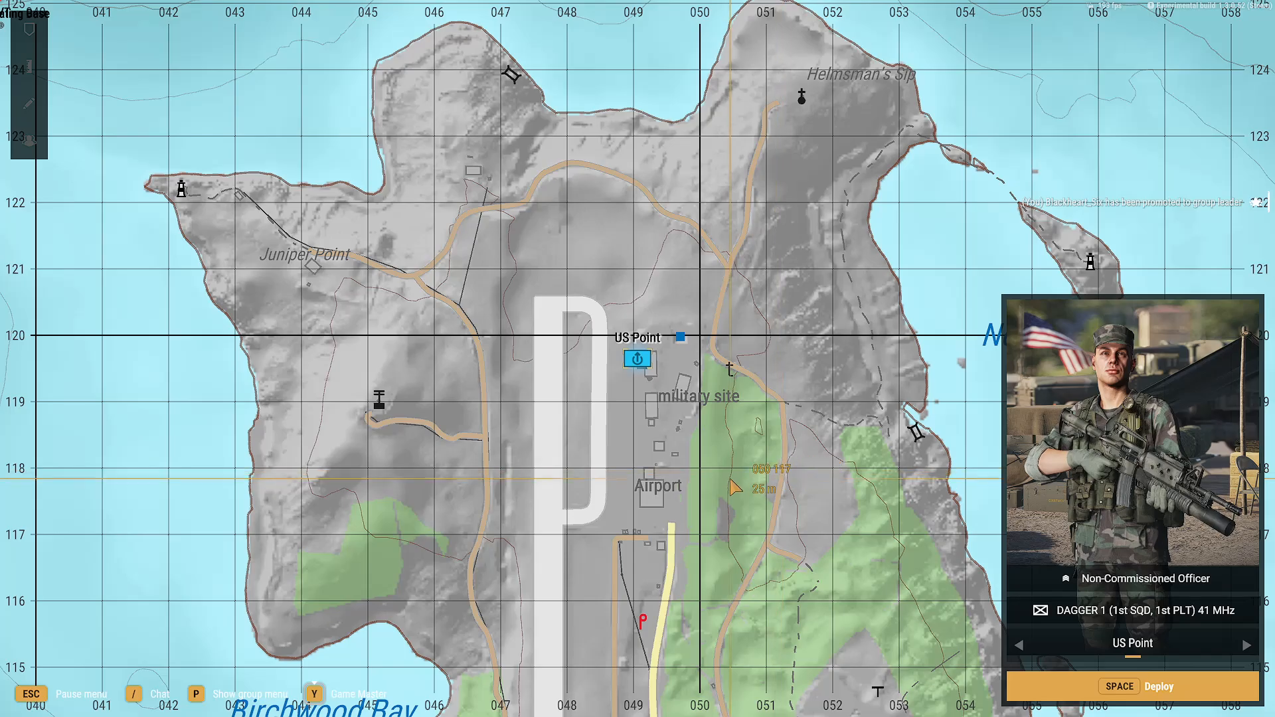
{"action": "scroll", "coordinate": [735, 491], "scroll_direction": "down", "scroll_amount": 5}
{"action": "right_click_drag", "start_coordinate": [735, 490], "coordinate": [576, 264]}
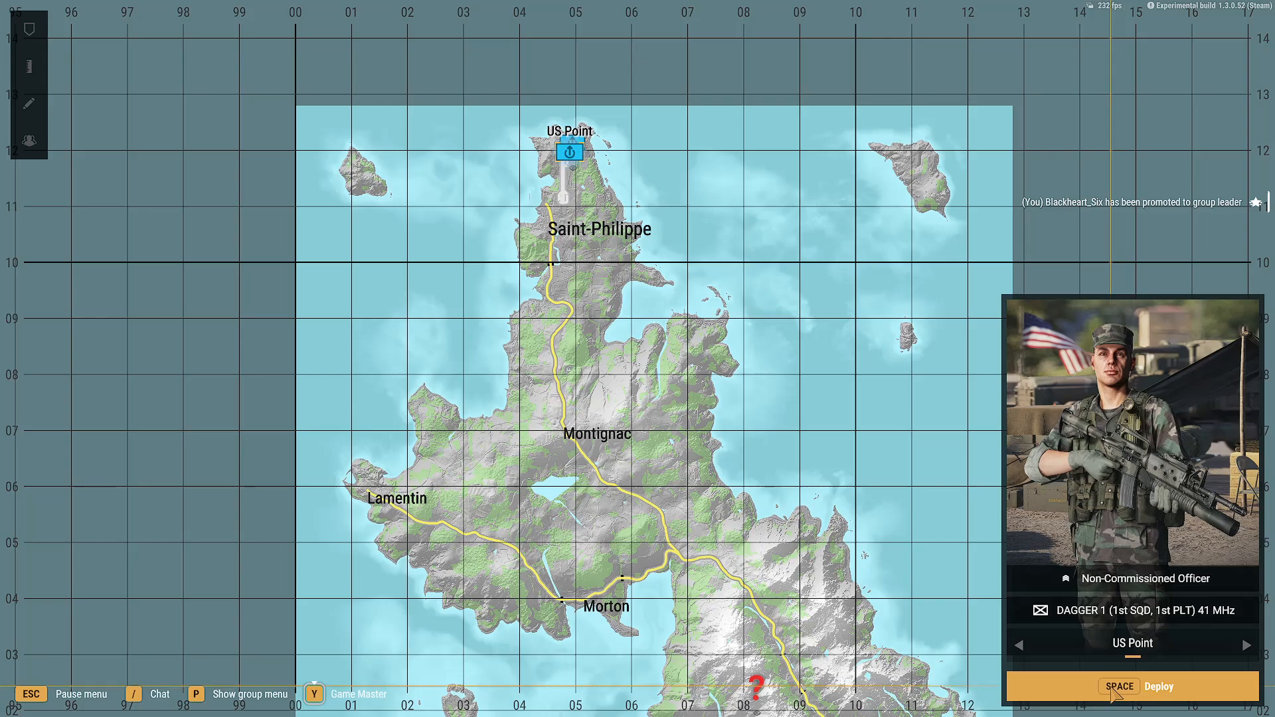